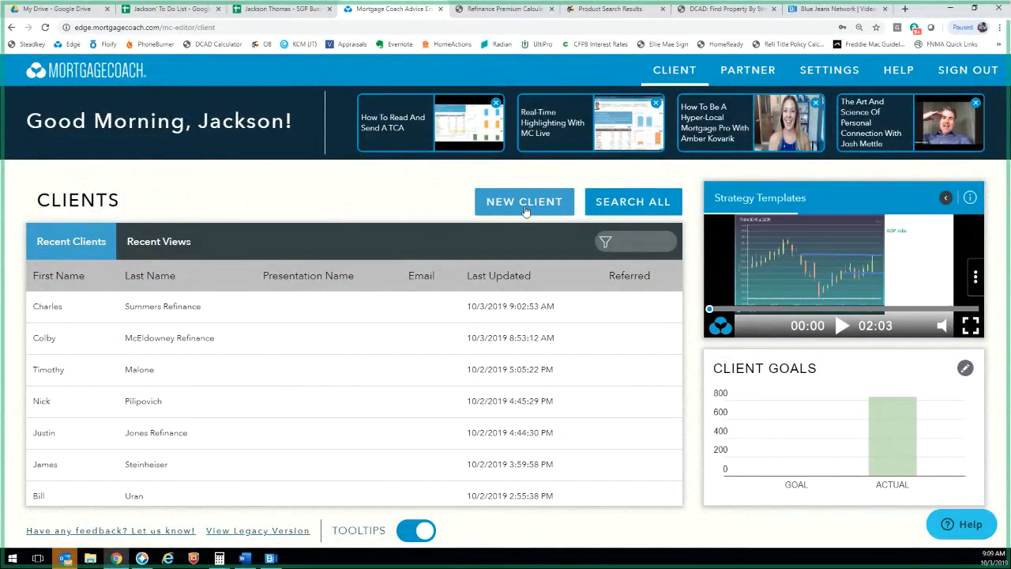
# Start a new client presentation and enter the client's first and last name
pyautogui.click(525, 209)
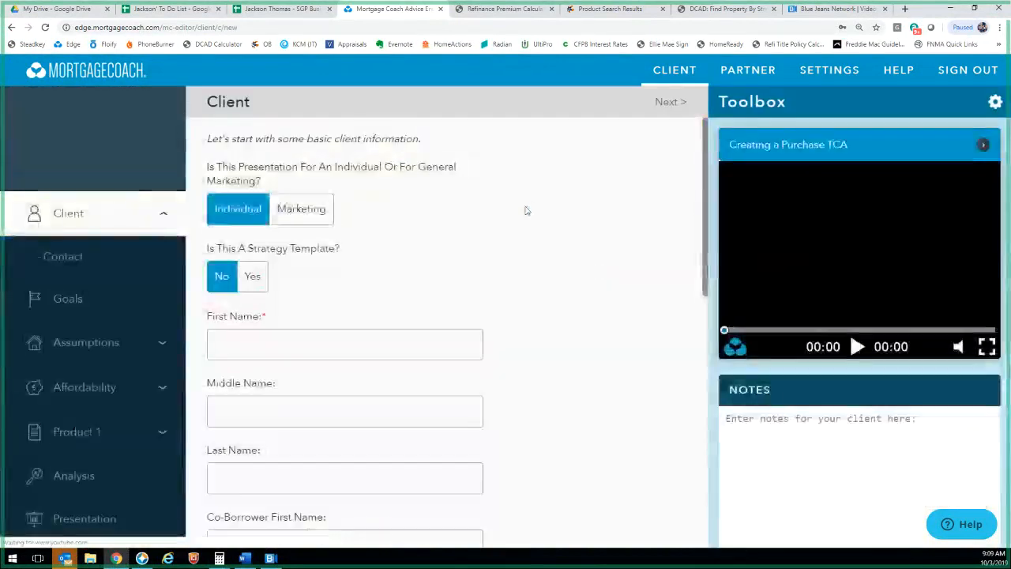
pyautogui.click(364, 354)
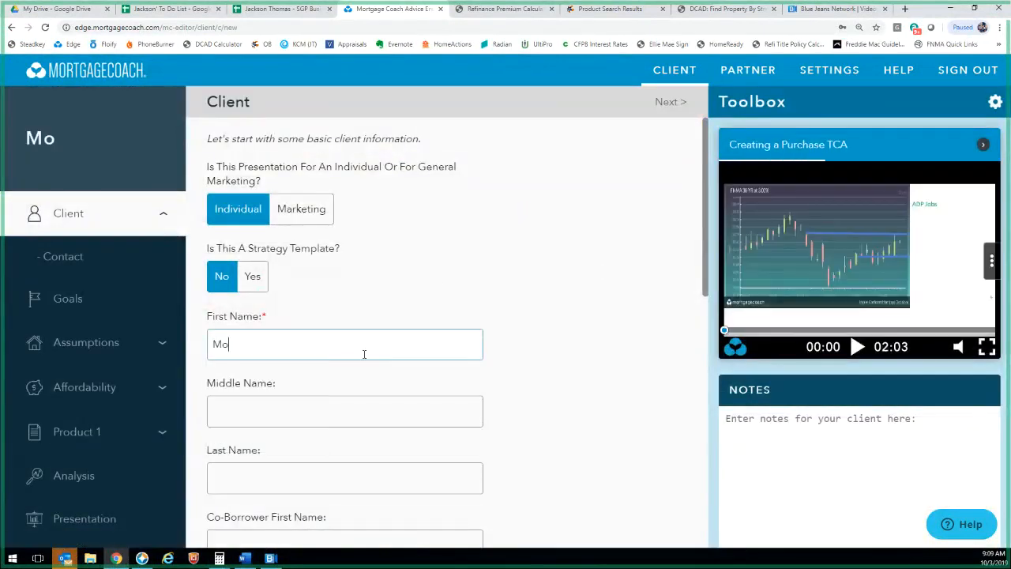
pyautogui.press('Tab')
pyautogui.press('Tab')
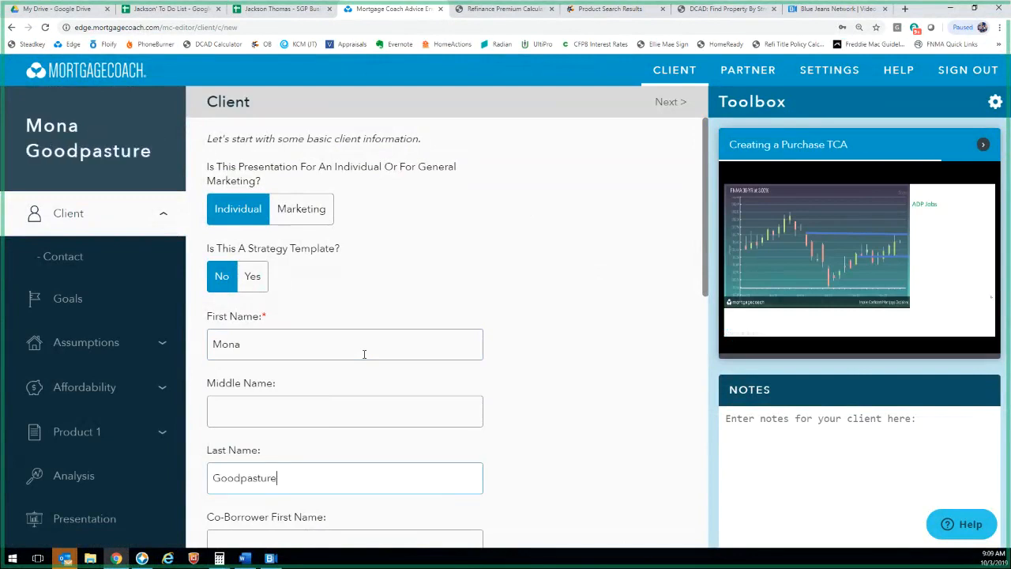
# Continue past the Contact page with all contact details left blank
pyautogui.scroll(-10, 237, 473)
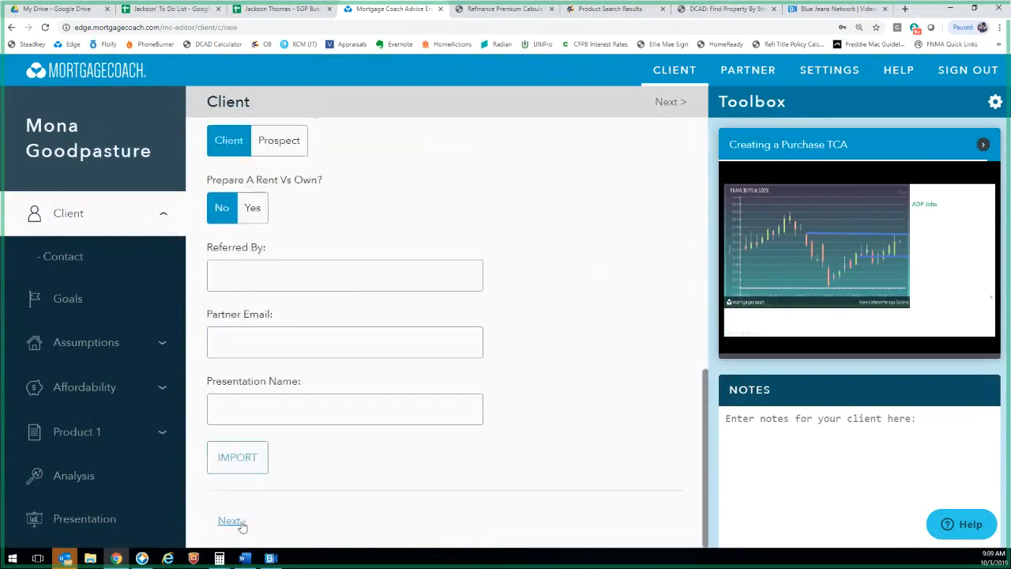
pyautogui.click(226, 521)
pyautogui.scroll(-3, 296, 529)
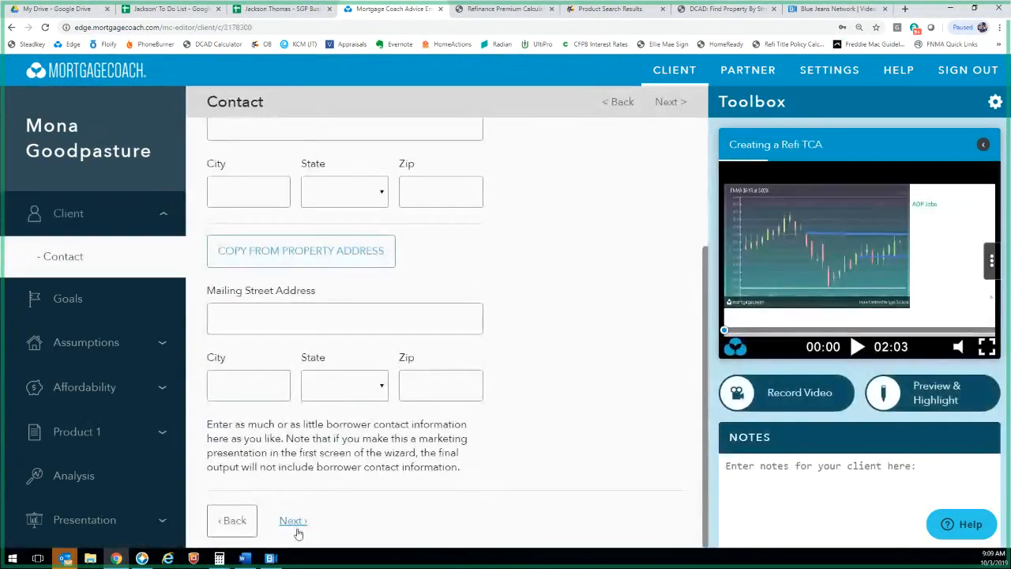
pyautogui.scroll(3, 343, 339)
pyautogui.scroll(-3, 261, 299)
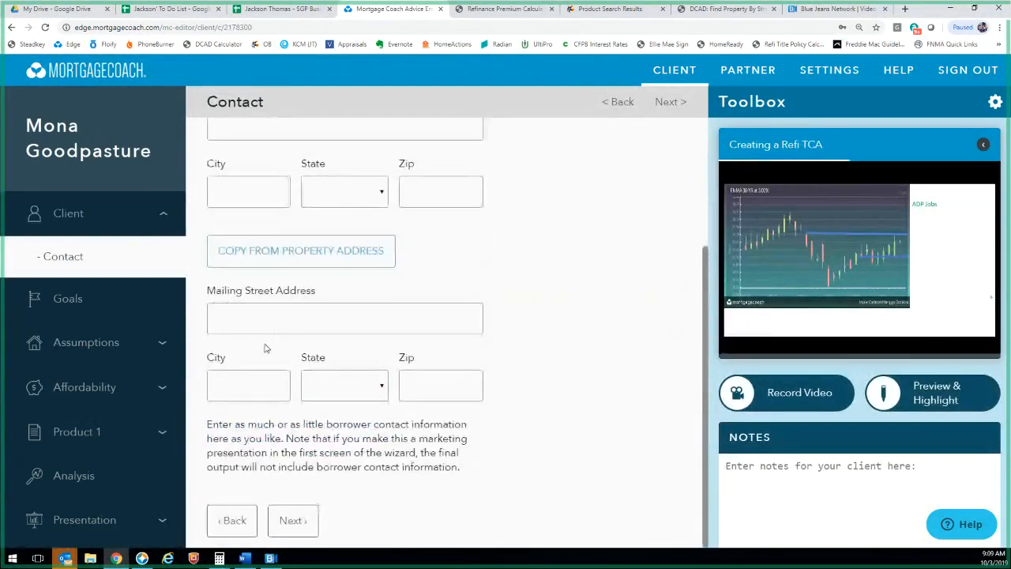
pyautogui.scroll(3, 266, 348)
pyautogui.scroll(-3, 264, 346)
pyautogui.scroll(2, 268, 356)
pyautogui.scroll(-3, 277, 426)
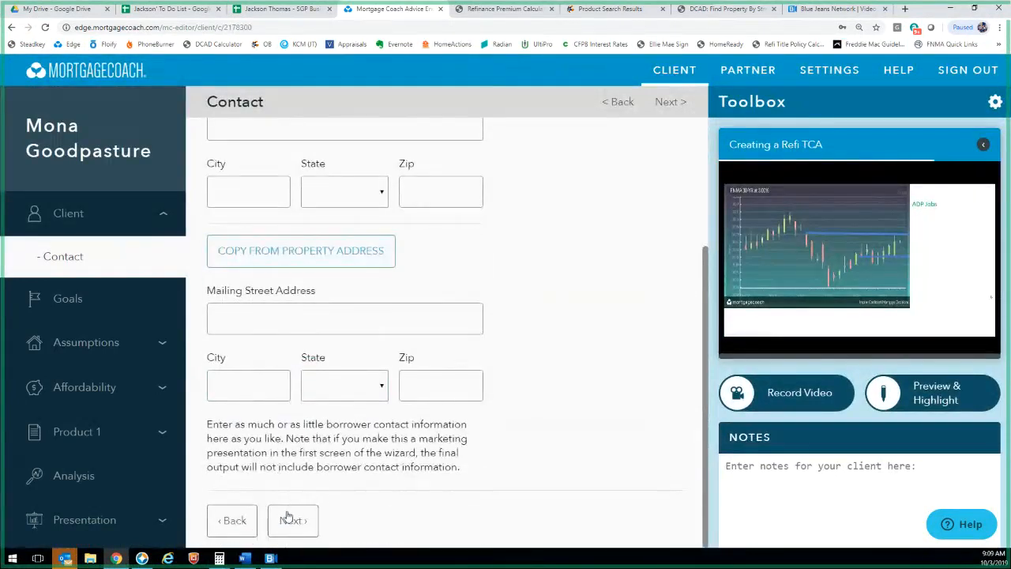
pyautogui.click(289, 519)
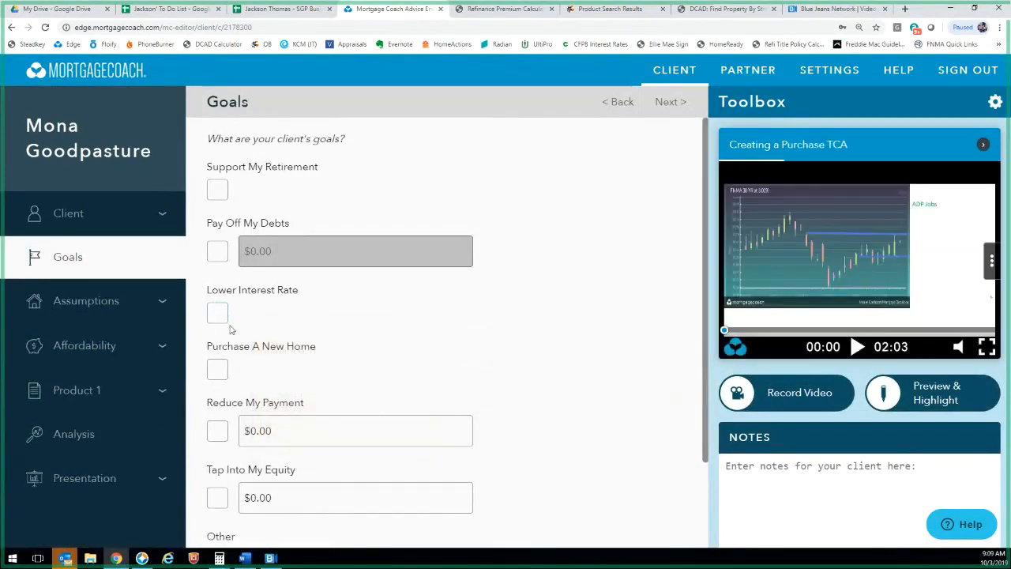
# Mark Purchase A New Home as the client's goal
pyautogui.click(218, 369)
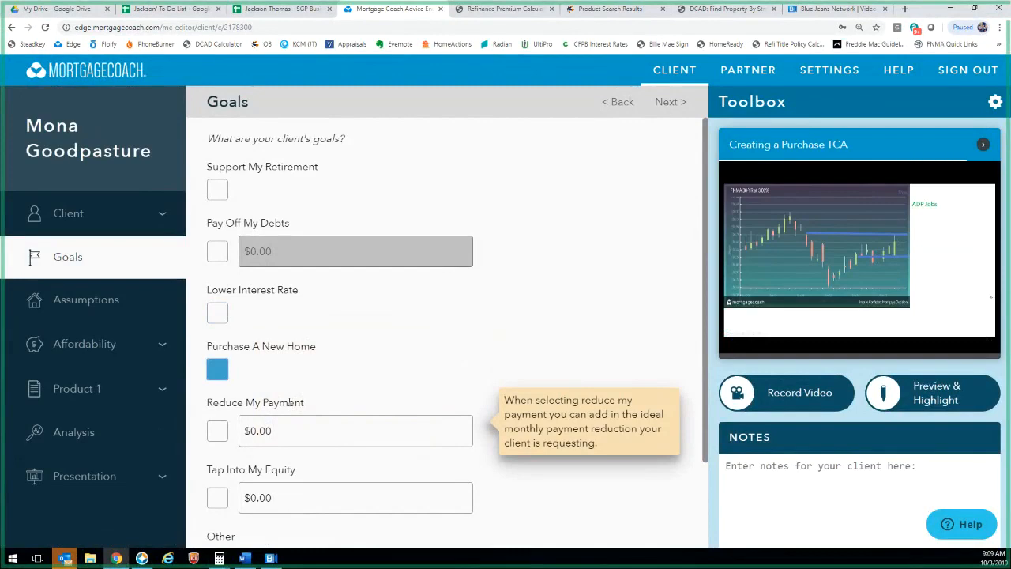
pyautogui.scroll(-2, 260, 442)
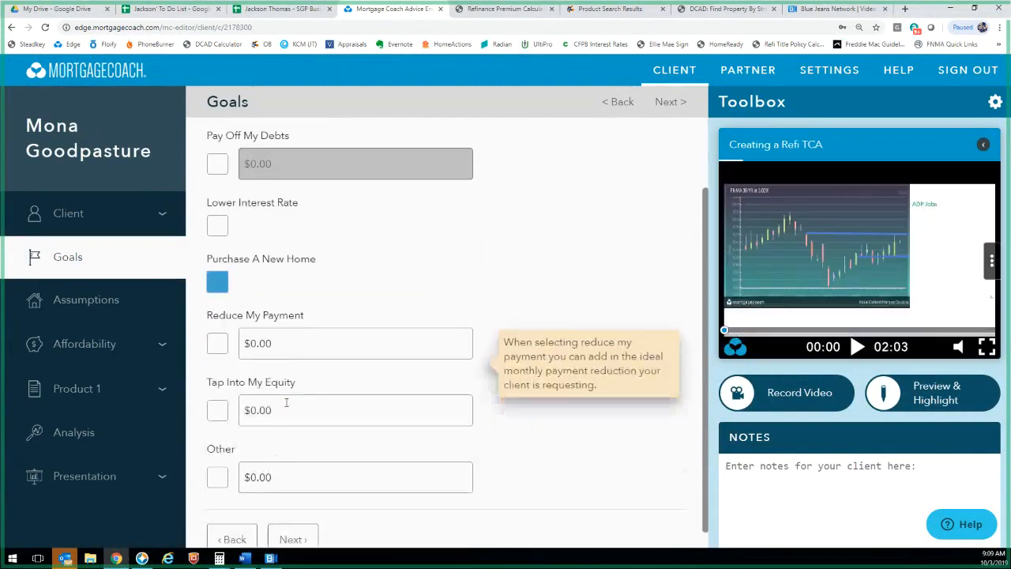
pyautogui.scroll(2, 259, 448)
pyautogui.scroll(-3, 258, 448)
# Step back through the Contact and client info pages, then return to Goals
pyautogui.click(229, 521)
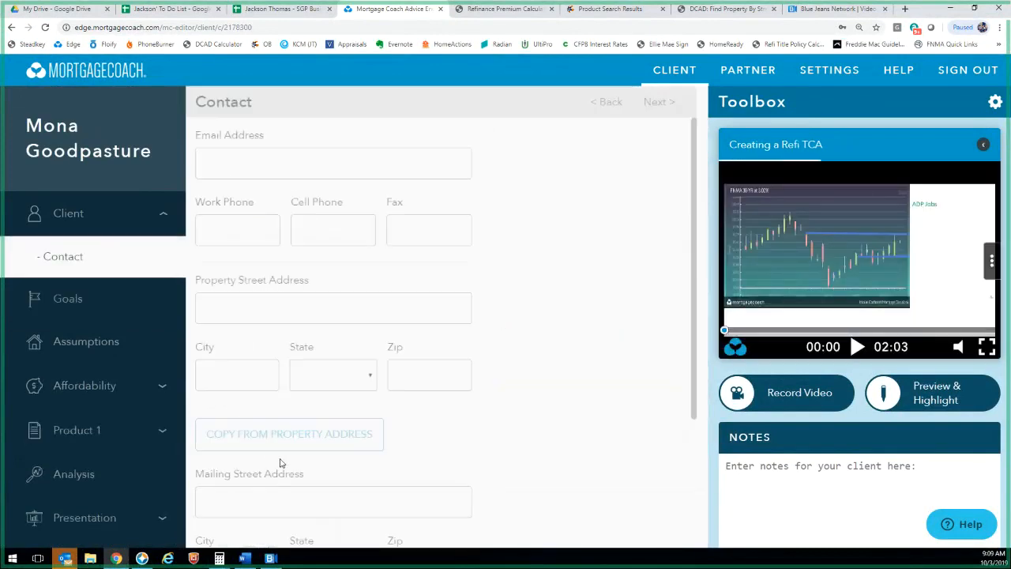
pyautogui.scroll(-4, 241, 505)
pyautogui.click(232, 520)
pyautogui.scroll(-5, 271, 430)
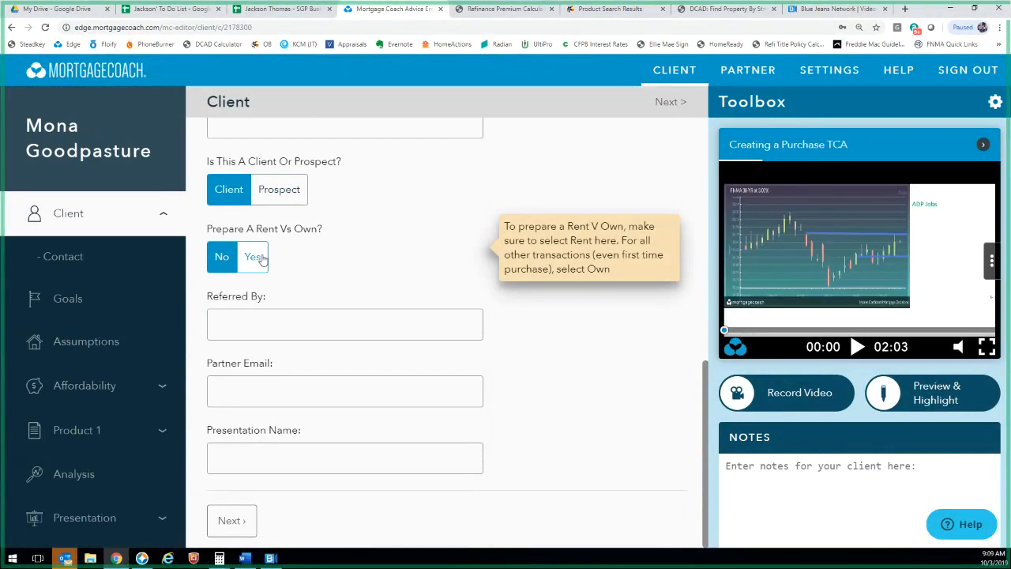
pyautogui.click(233, 521)
pyautogui.scroll(-3, 261, 474)
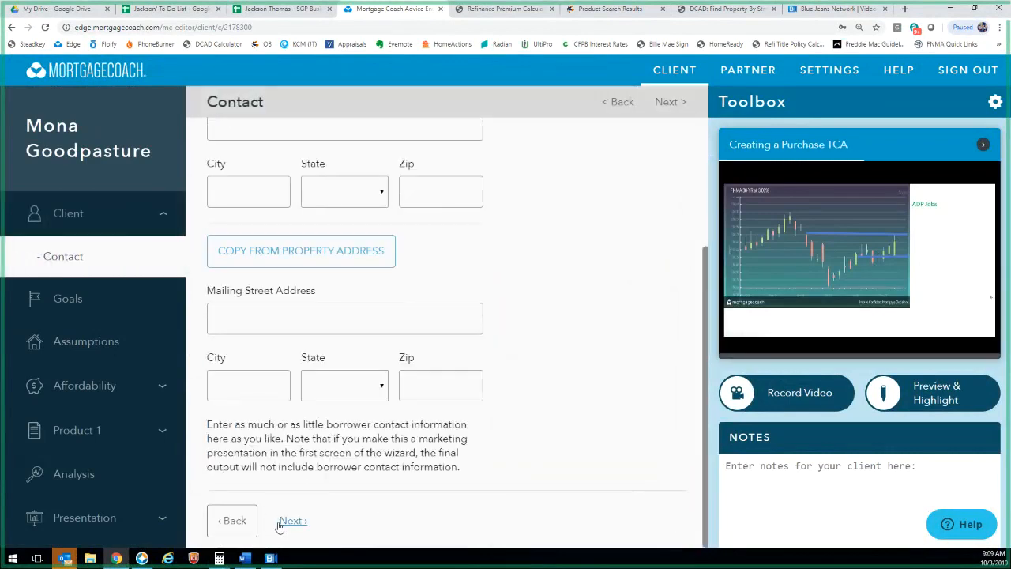
pyautogui.click(282, 524)
# Advance past Goals and Assumptions to the Affordability page
pyautogui.scroll(-1, 294, 503)
pyautogui.scroll(-1, 294, 503)
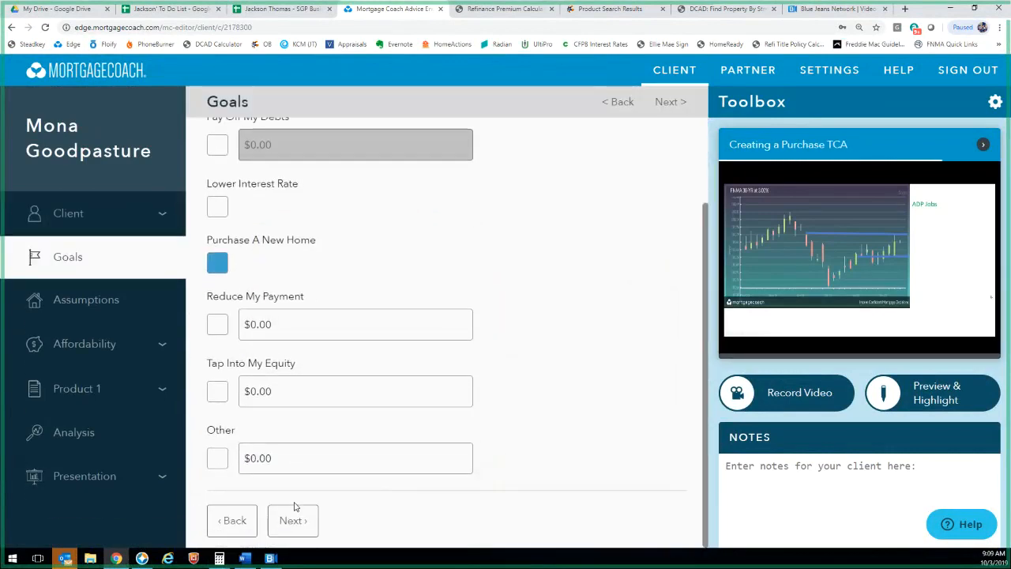
pyautogui.click(292, 522)
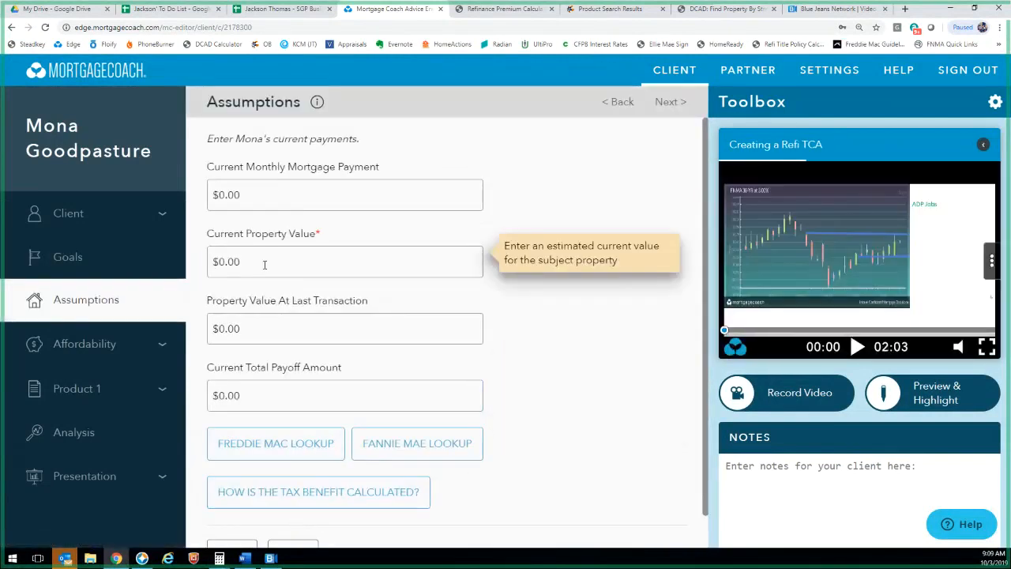
pyautogui.scroll(-1, 332, 427)
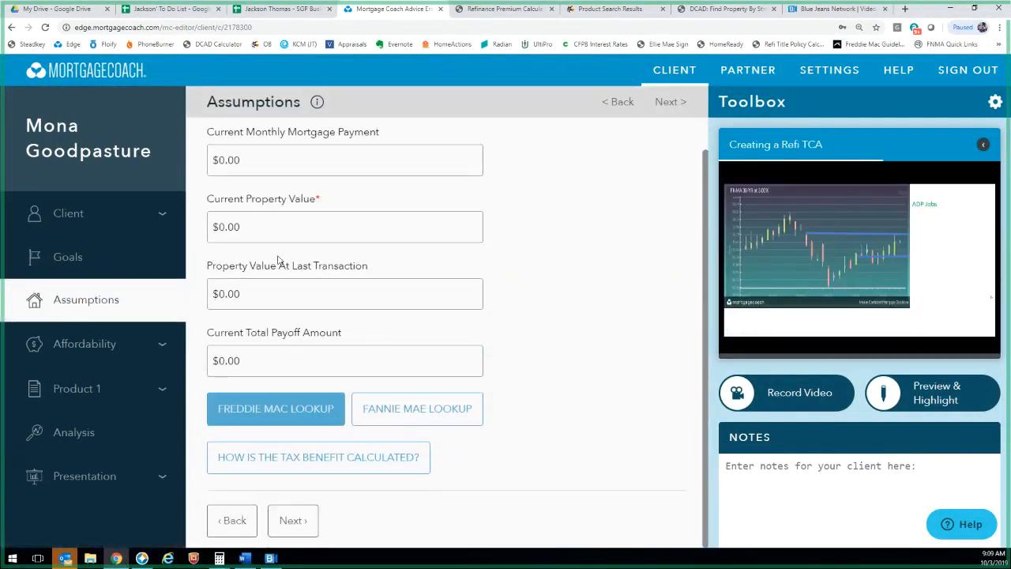
pyautogui.click(294, 521)
pyautogui.moveTo(317, 397)
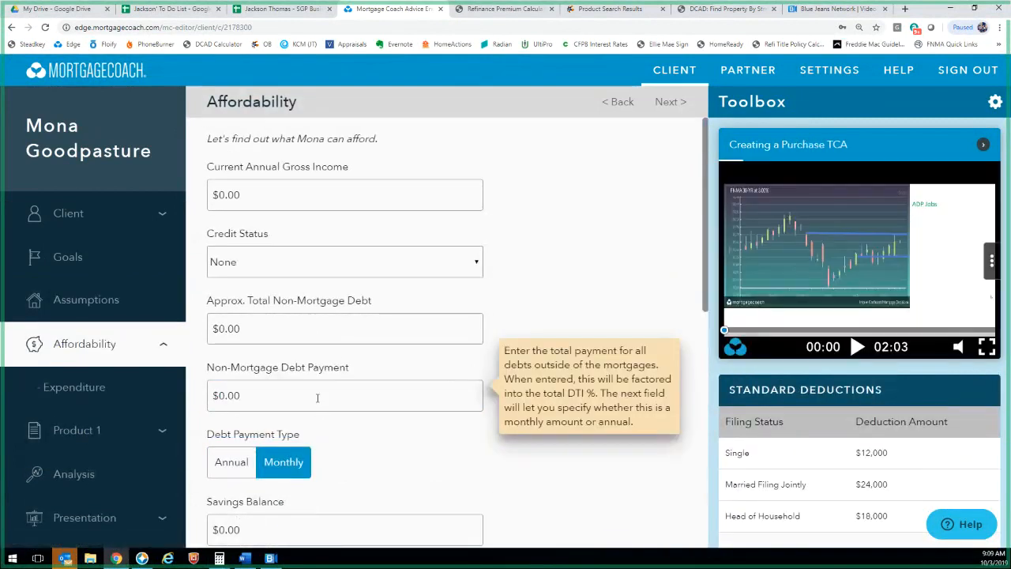
# Leave the affordability amounts at $0.00 and continue to Expenditure
pyautogui.scroll(-7, 317, 398)
pyautogui.scroll(7, 302, 472)
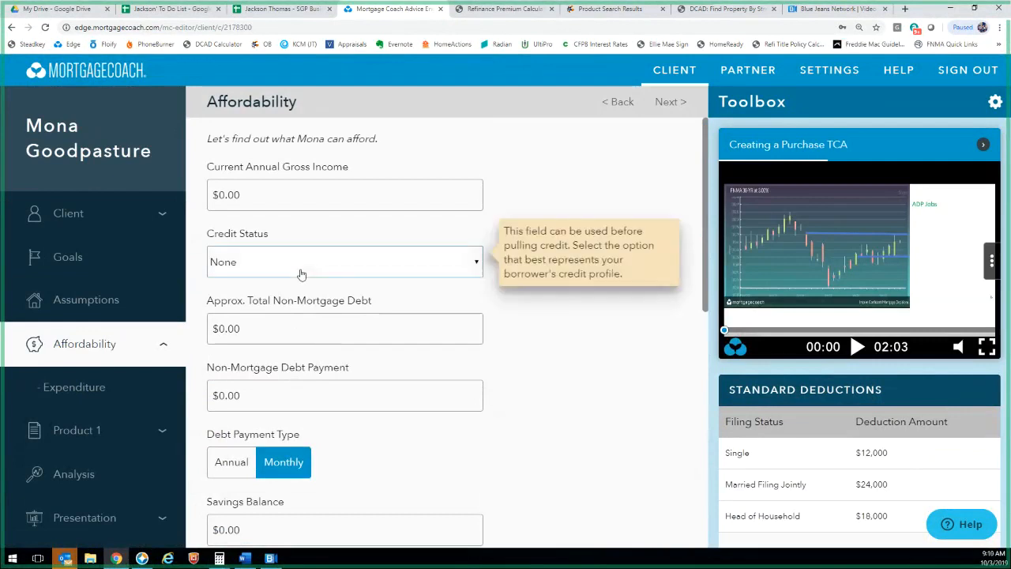
pyautogui.moveTo(275, 365)
pyautogui.scroll(-3, 275, 367)
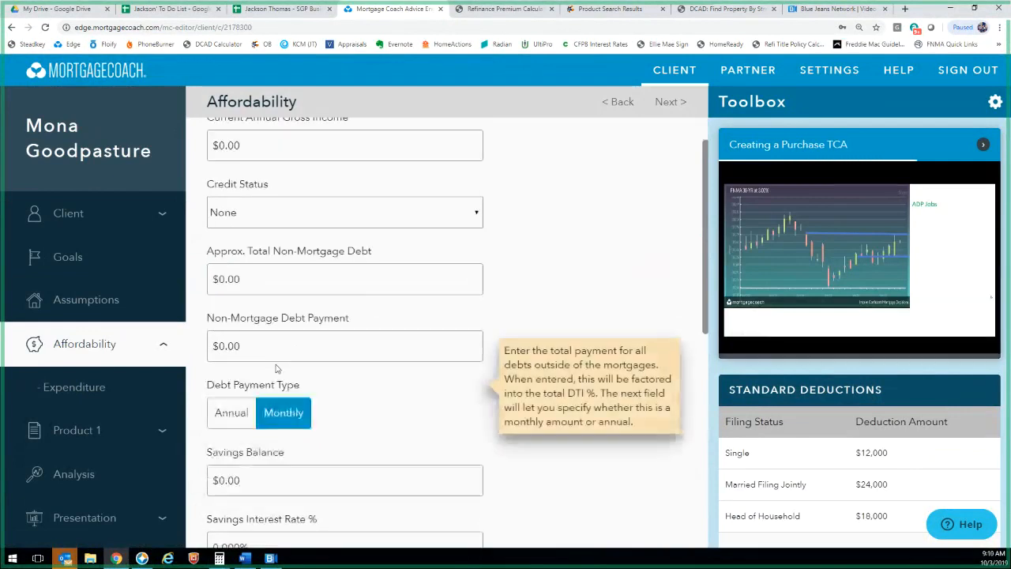
pyautogui.scroll(-3, 235, 243)
pyautogui.moveTo(236, 243)
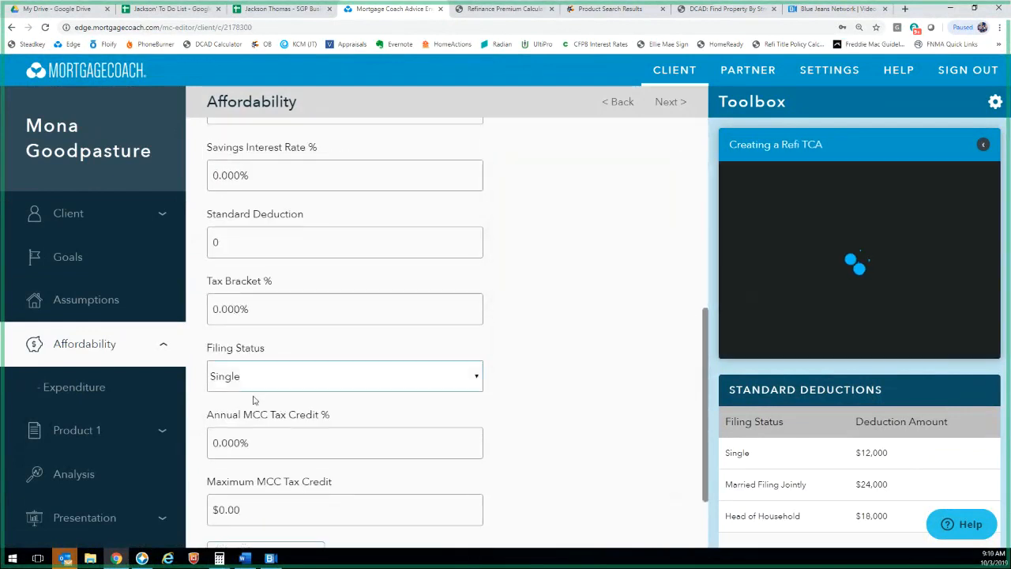
pyautogui.scroll(-2, 268, 426)
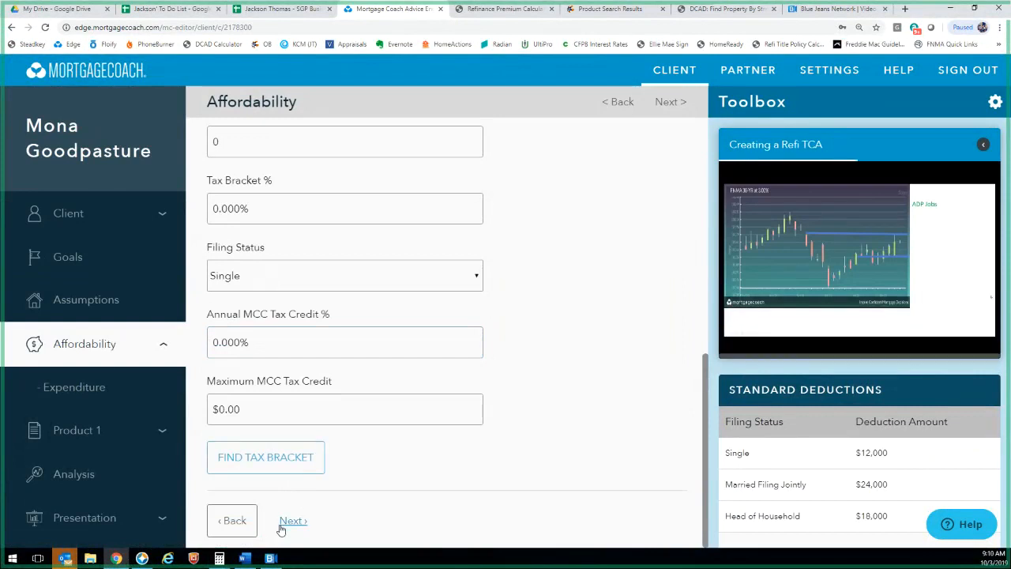
pyautogui.moveTo(266, 341)
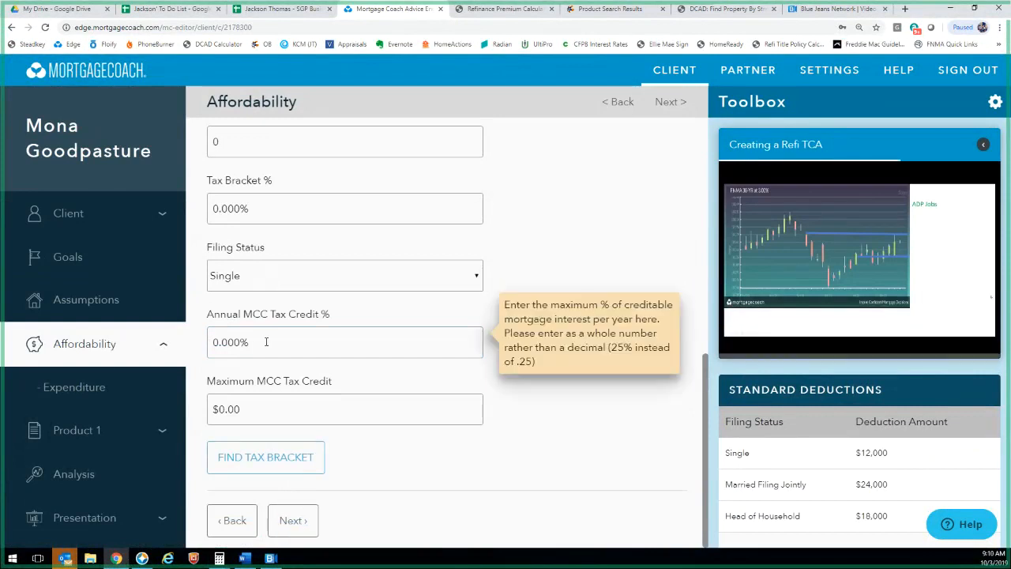
pyautogui.click(294, 522)
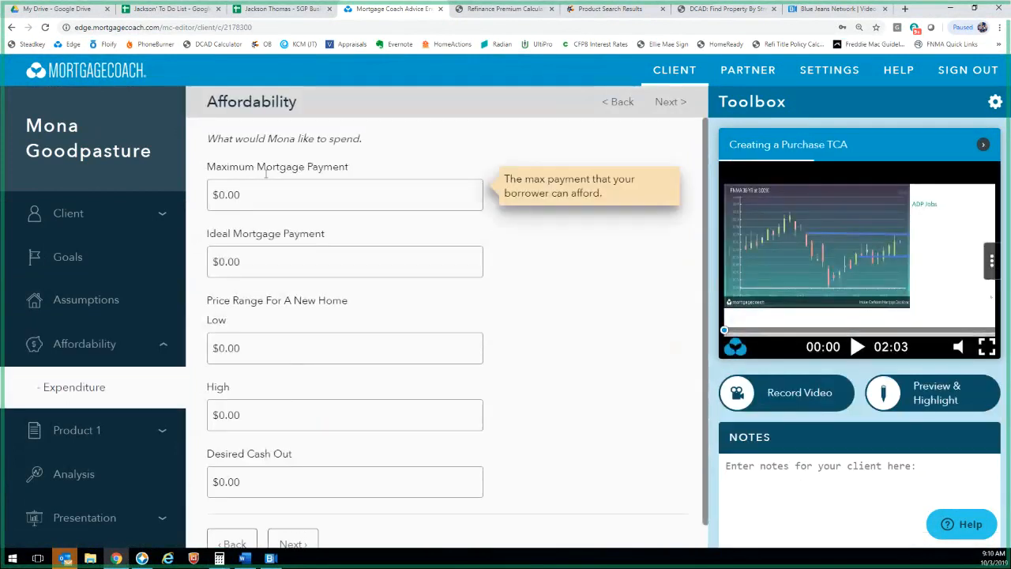
# Skip the expenditure questions to reach the Product 1 form
pyautogui.moveTo(284, 344)
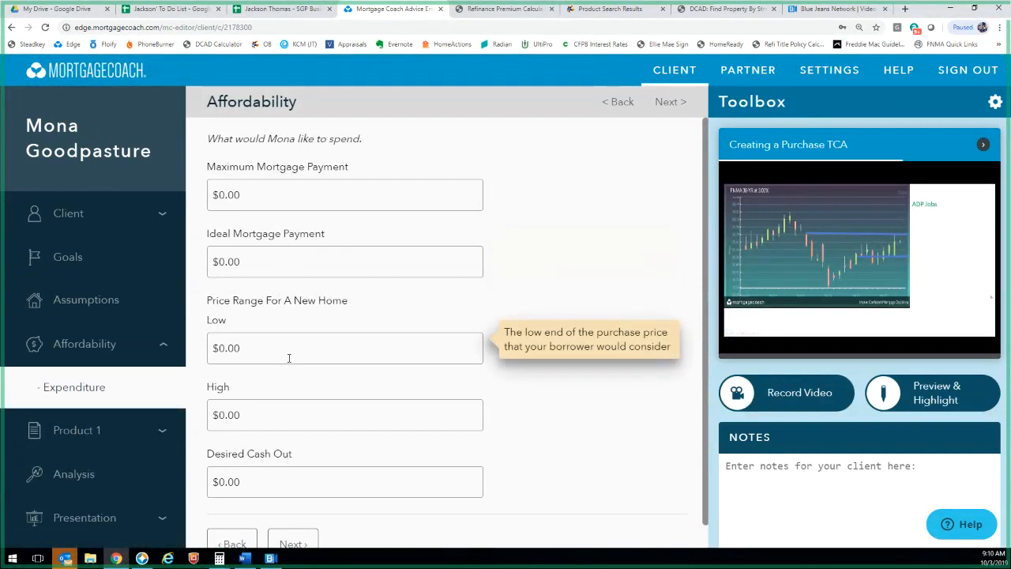
pyautogui.scroll(-1, 278, 304)
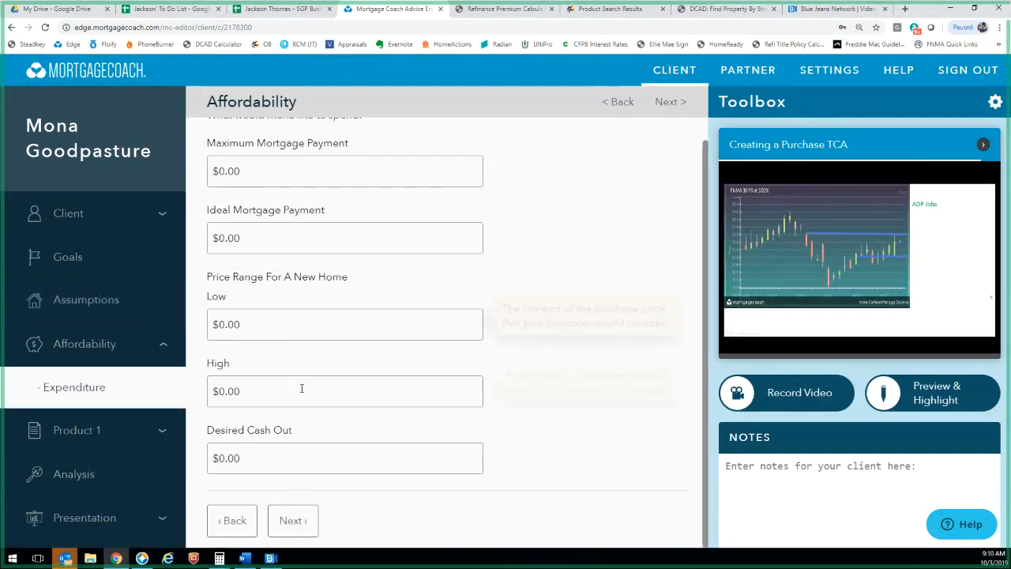
pyautogui.click(302, 531)
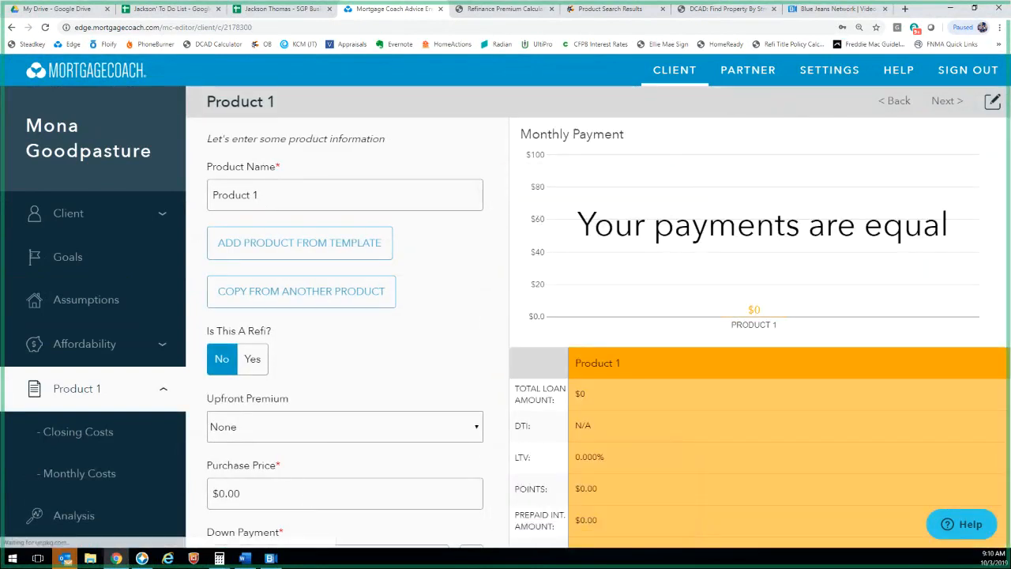
# Name the loan product '40% Down A'
pyautogui.tripleClick(237, 195)
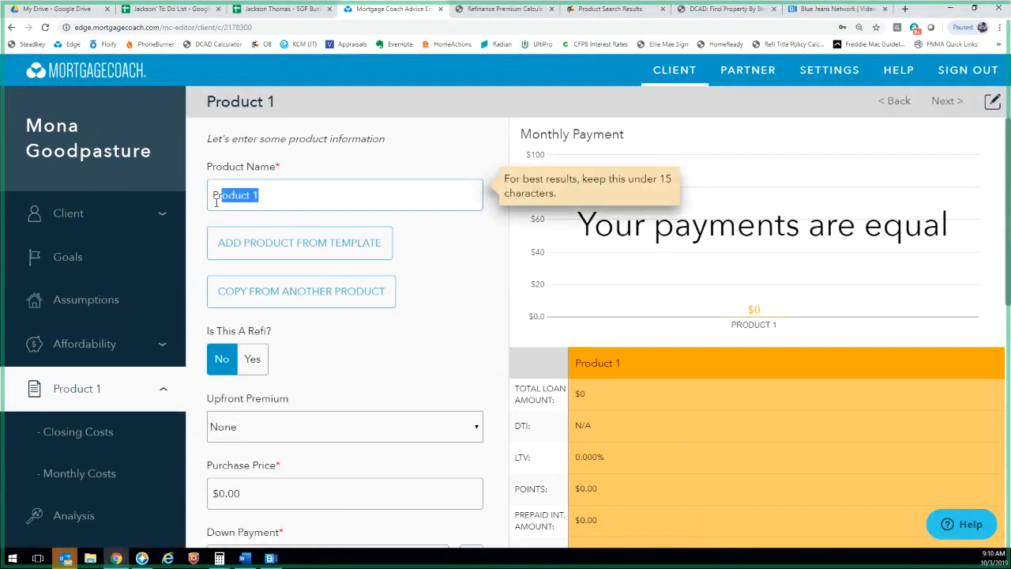
pyautogui.write('Pr')
pyautogui.press('BackSpace')
pyautogui.press('BackSpace')
pyautogui.write('40%')
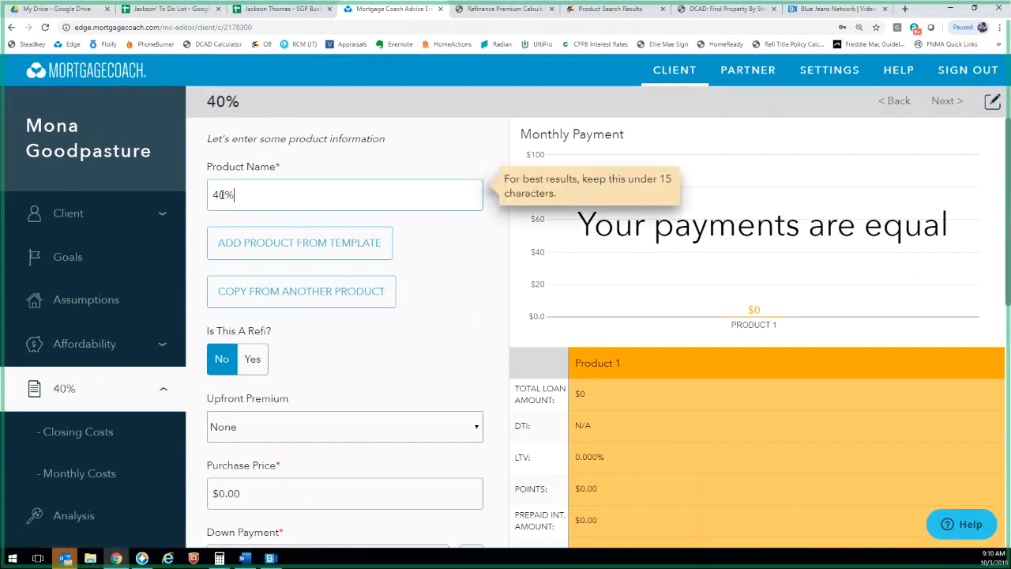
pyautogui.write(' Down')
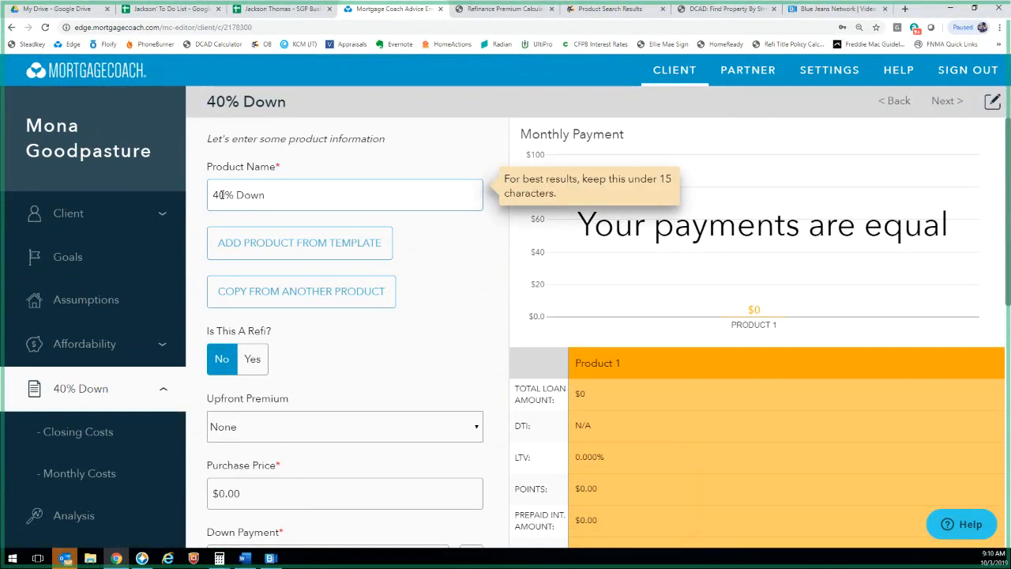
pyautogui.write(' A')
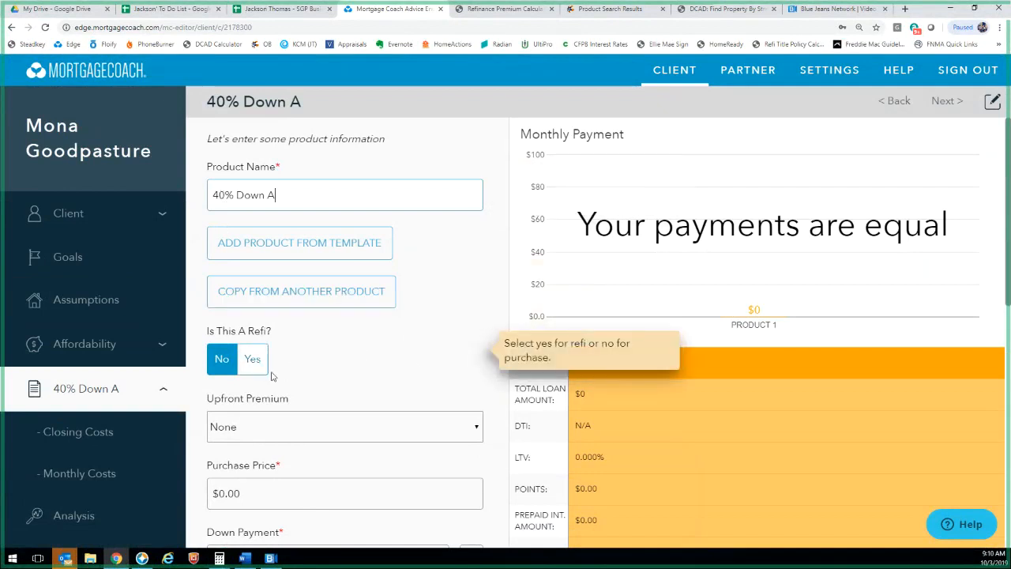
# Set a 20000 purchase price with 40% down, then switch to the Encompass loan file
pyautogui.scroll(-3, 384, 261)
pyautogui.click(280, 282)
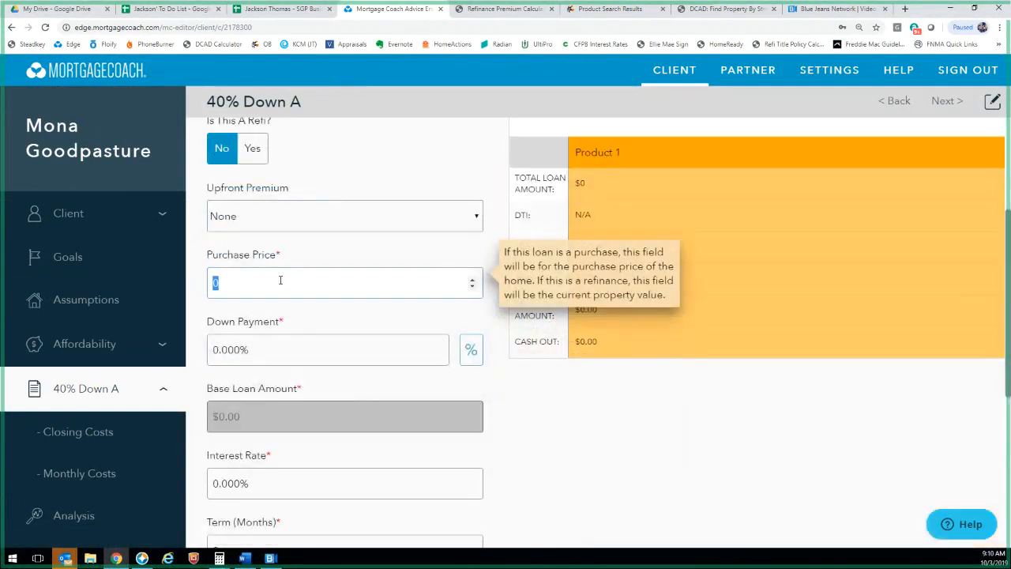
pyautogui.write('20000')
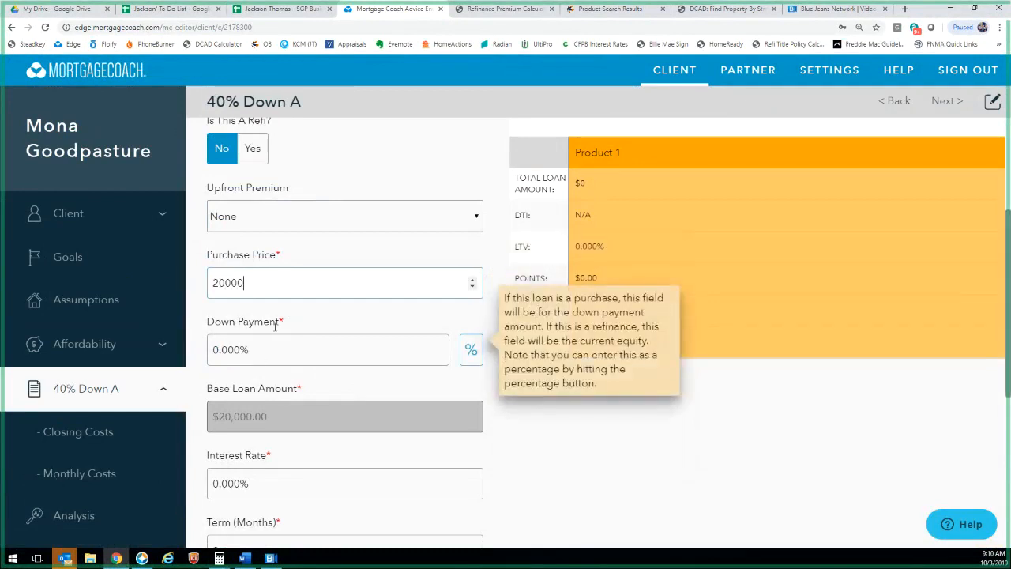
pyautogui.press('Tab')
pyautogui.write('40')
pyautogui.press('Tab')
pyautogui.scroll(-3, 276, 332)
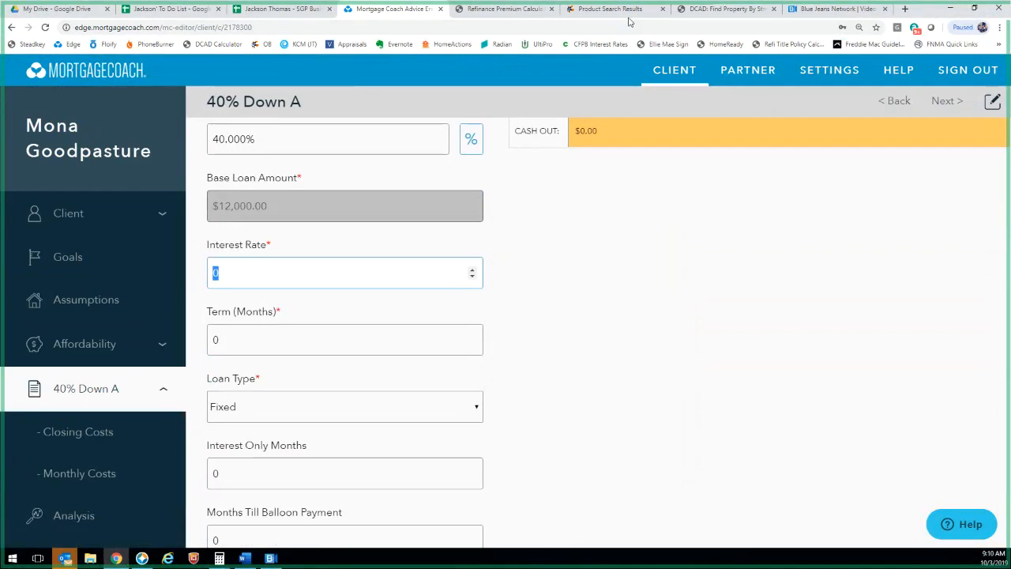
pyautogui.hotkey('alt', 'Tab')
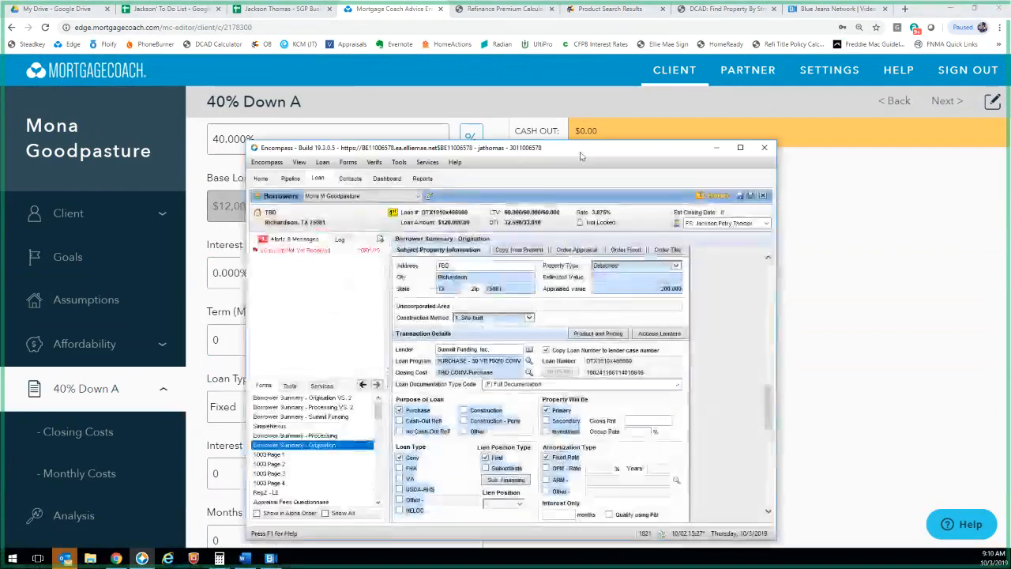
# Maximize Encompass and launch Optimal Blue - Enhanced product pricing for the loan
pyautogui.click(740, 144)
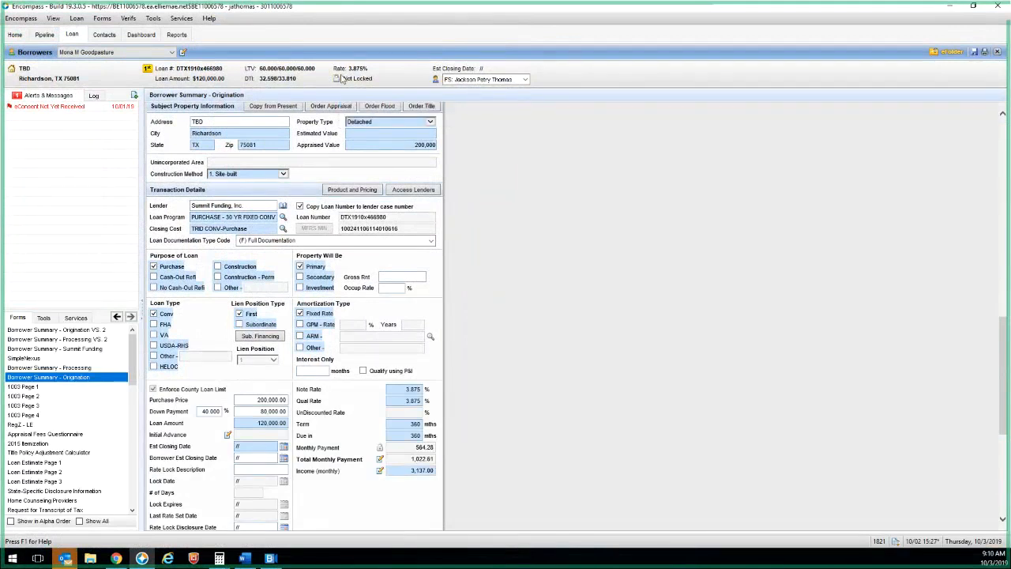
pyautogui.click(341, 78)
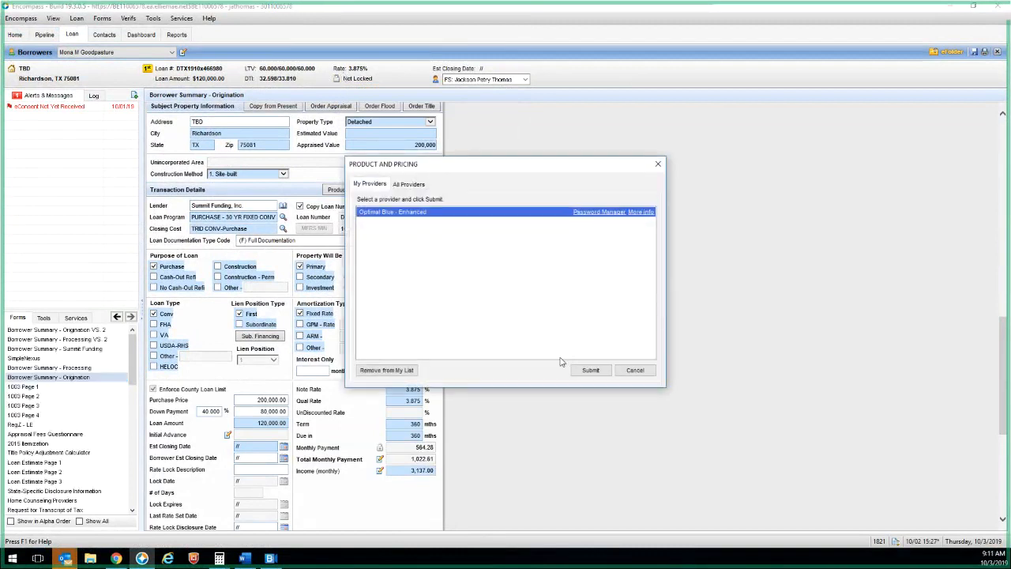
pyautogui.click(587, 369)
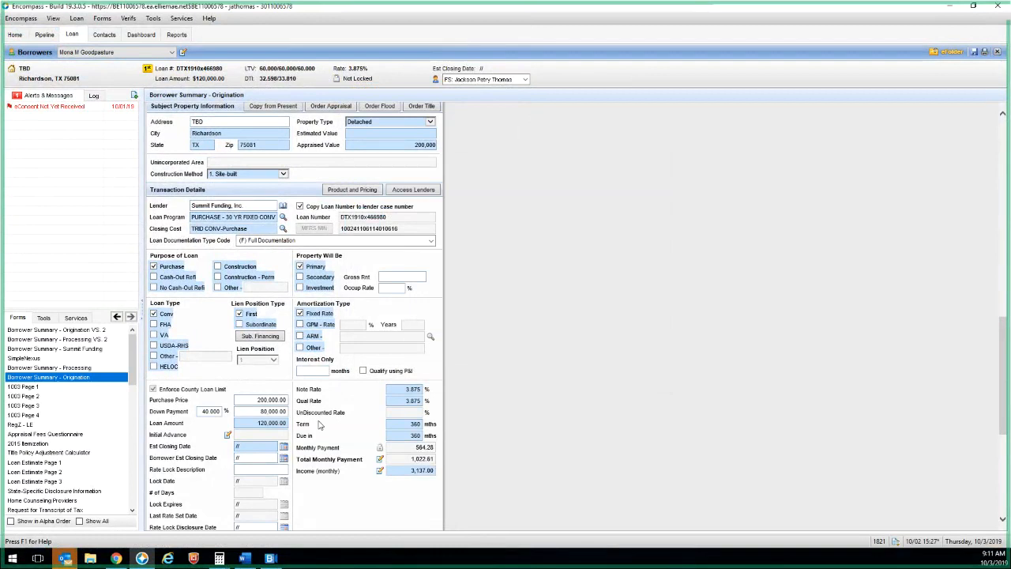
pyautogui.click(587, 362)
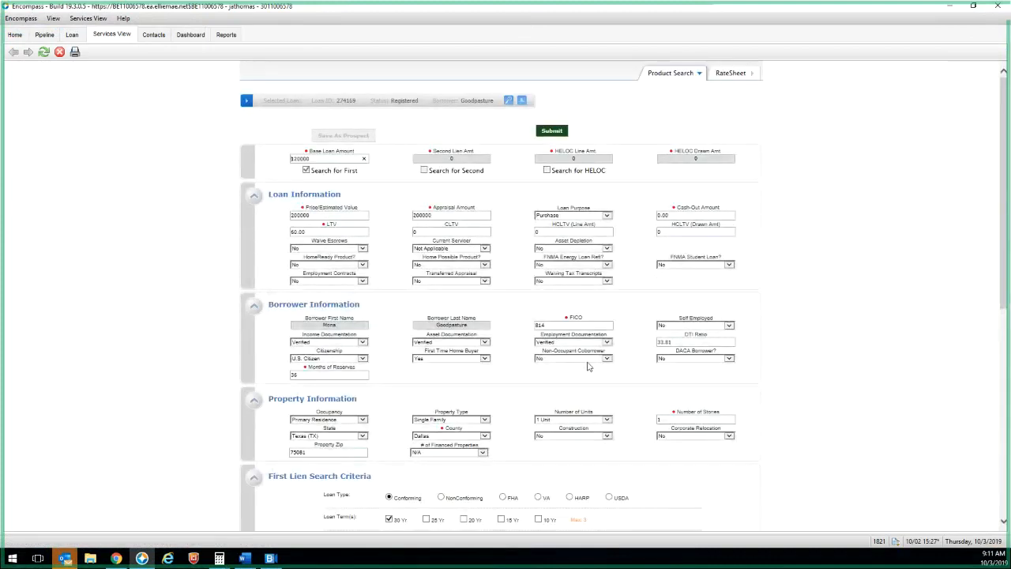
# Run the product search, mark Summit Funding's 3.875% rate with 0.911% discount, and return to Mortgage Coach
pyautogui.scroll(-5, 589, 365)
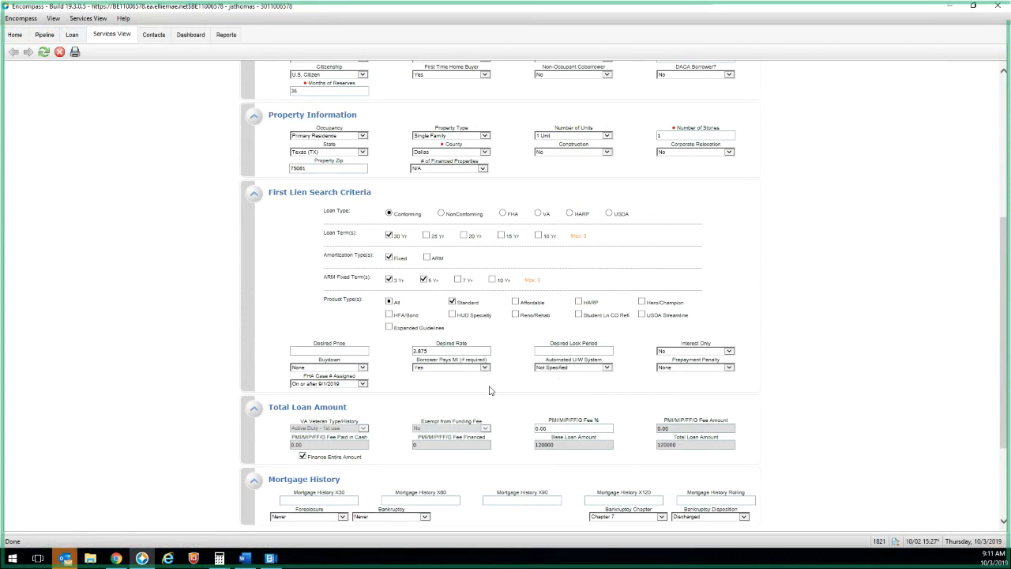
pyautogui.scroll(-3, 490, 390)
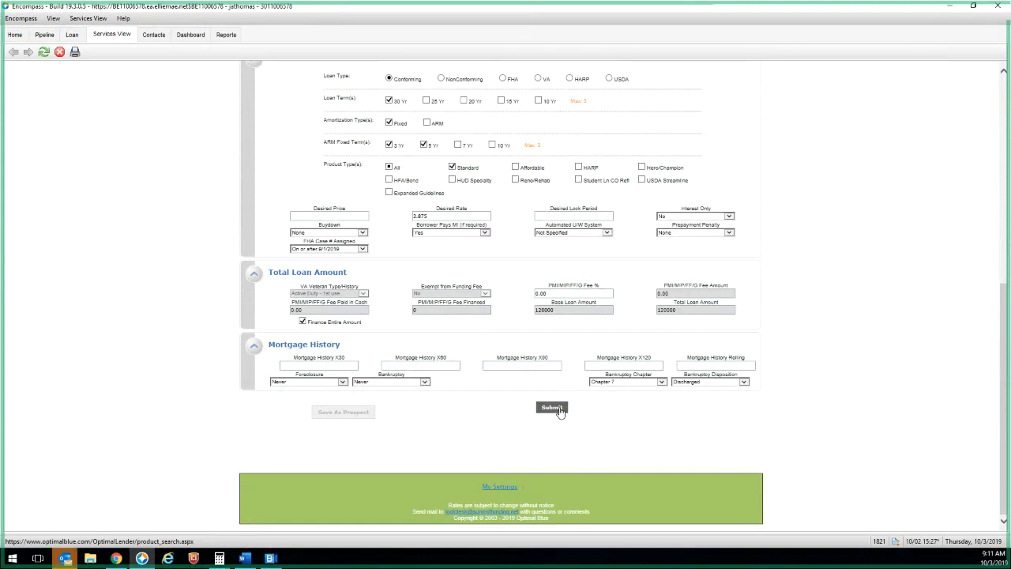
pyautogui.click(553, 408)
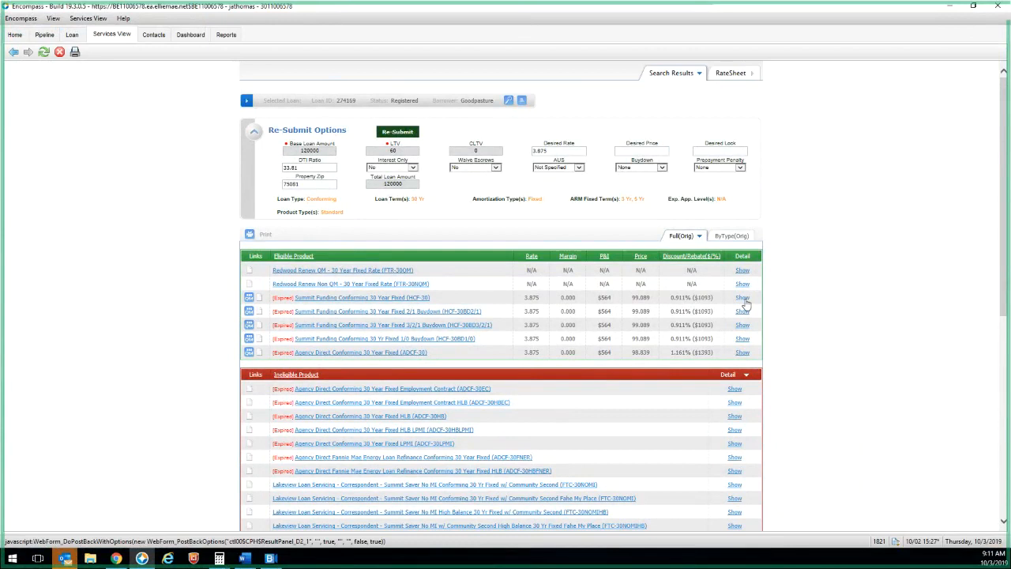
pyautogui.moveTo(716, 301); pyautogui.dragTo(673, 314)
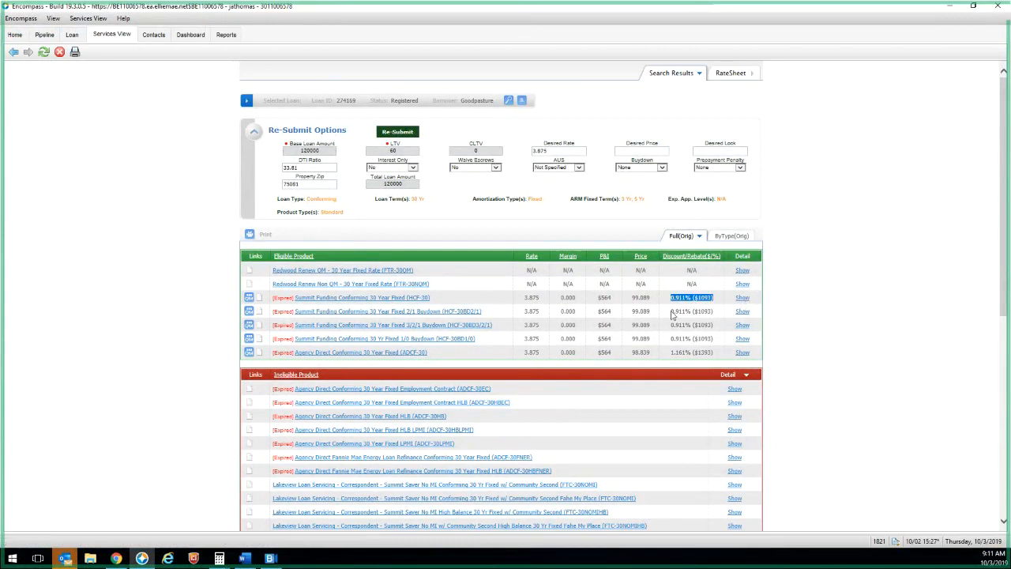
pyautogui.click(116, 559)
pyautogui.click(265, 273)
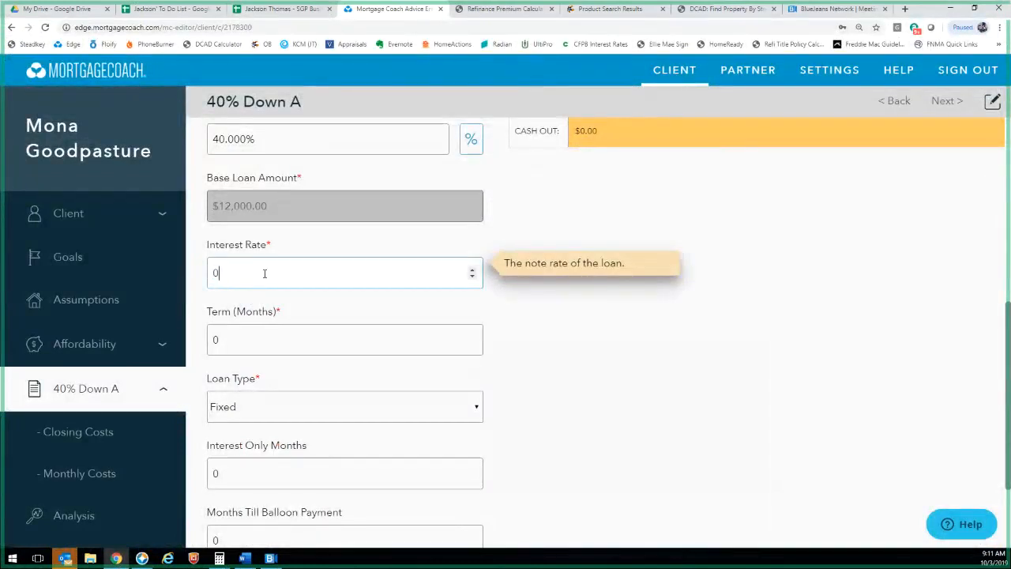
# Give 40% Down A a 3.875% interest rate over a 360-month term
pyautogui.write('32.87')
pyautogui.hotkey('ctrl', 'a')
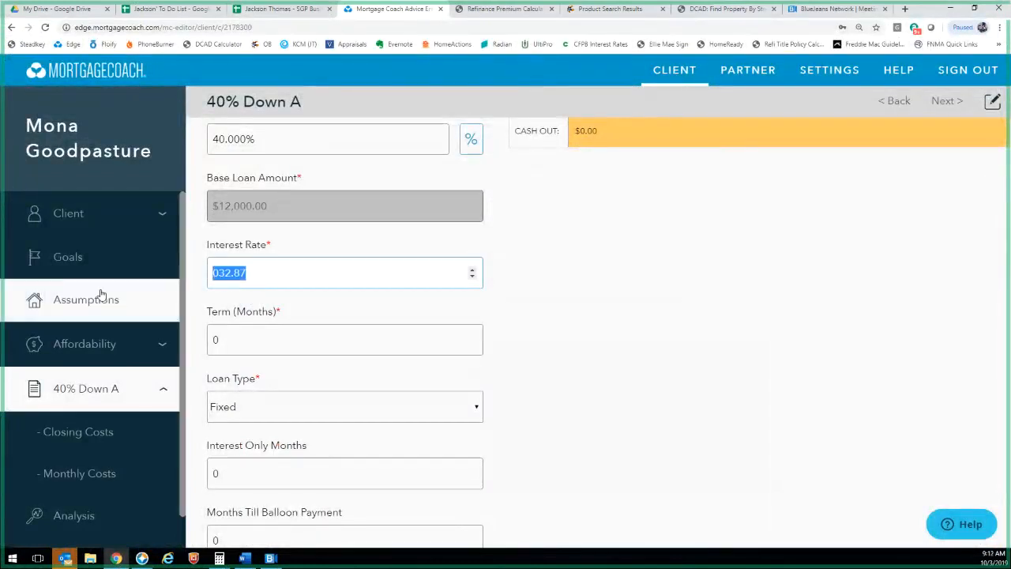
pyautogui.write('3.875')
pyautogui.press('Tab')
pyautogui.write('360')
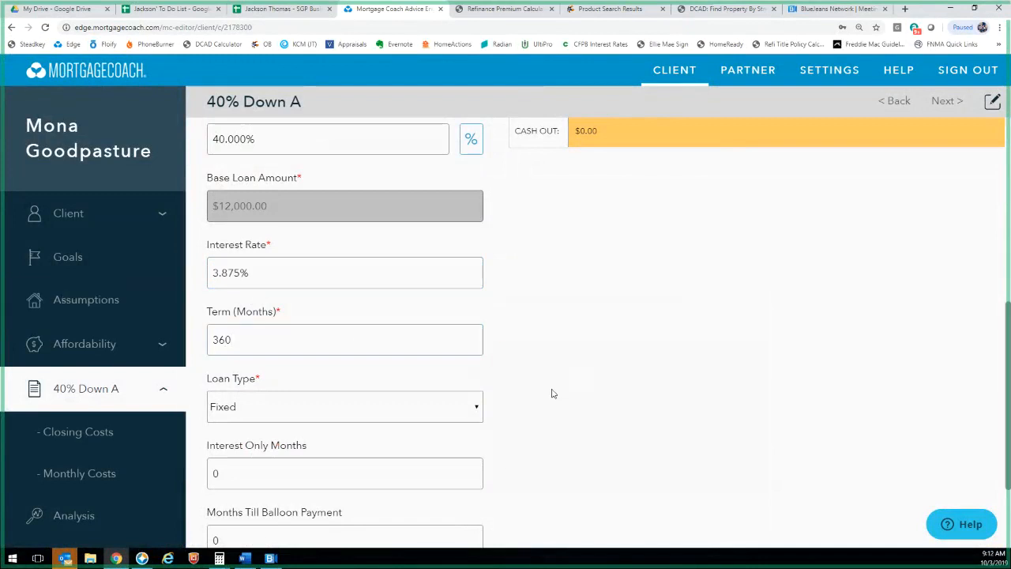
pyautogui.press('Tab')
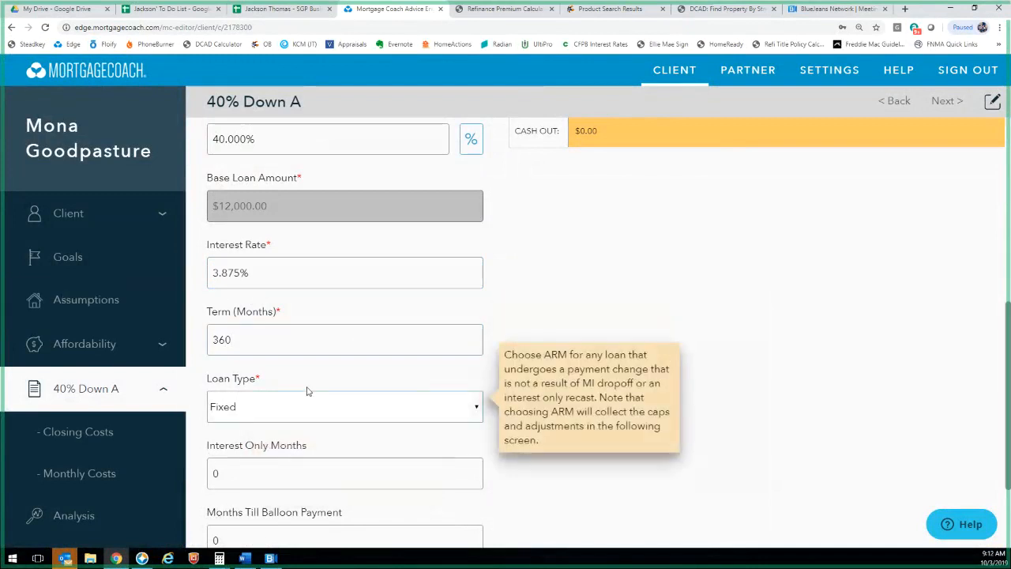
pyautogui.scroll(-2, 494, 503)
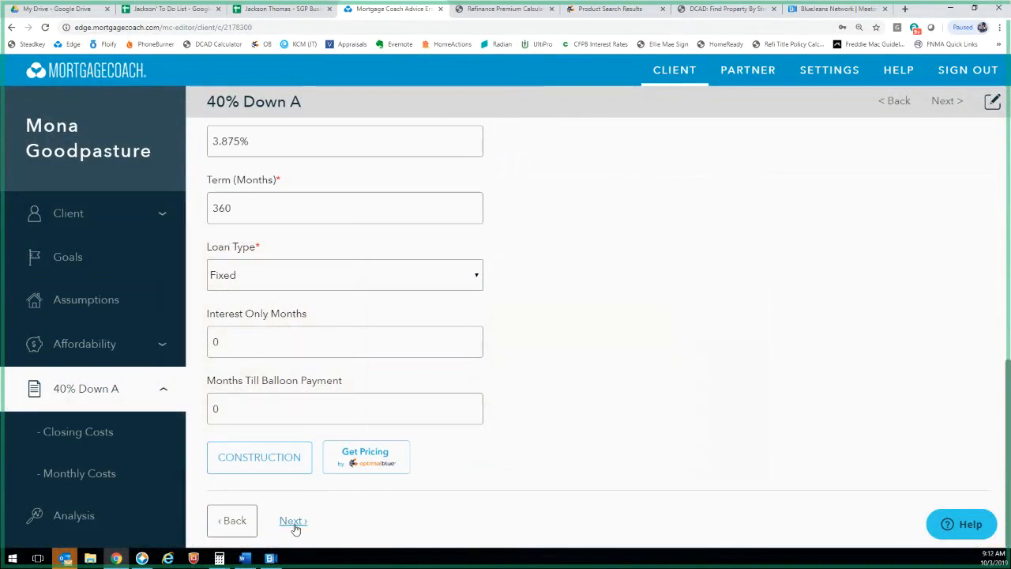
pyautogui.click(293, 521)
# Enter .91 in the APR-related closing costs field
pyautogui.click(266, 253)
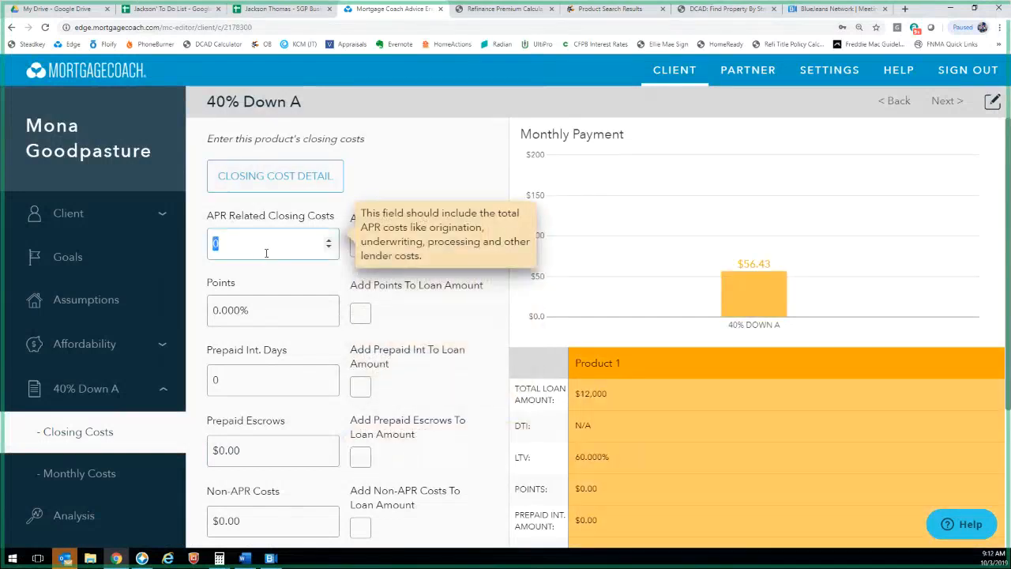
pyautogui.write('.914')
pyautogui.press('BackSpace')
# Set APR closing costs to 0, points to .91, and prepaid interest to 1 day
pyautogui.moveTo(229, 243); pyautogui.dragTo(161, 250)
pyautogui.write('0')
pyautogui.click(208, 309)
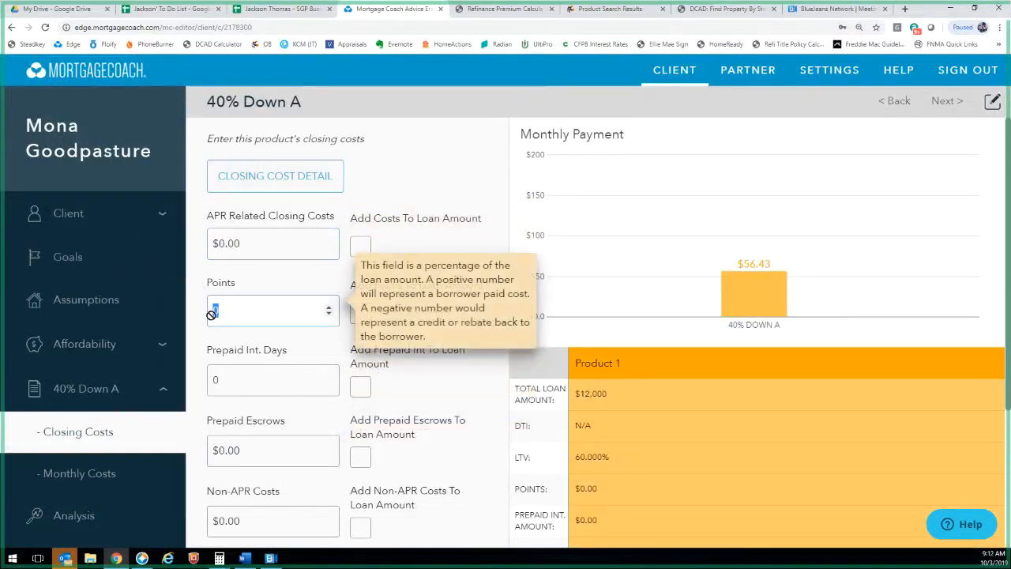
pyautogui.write('.91')
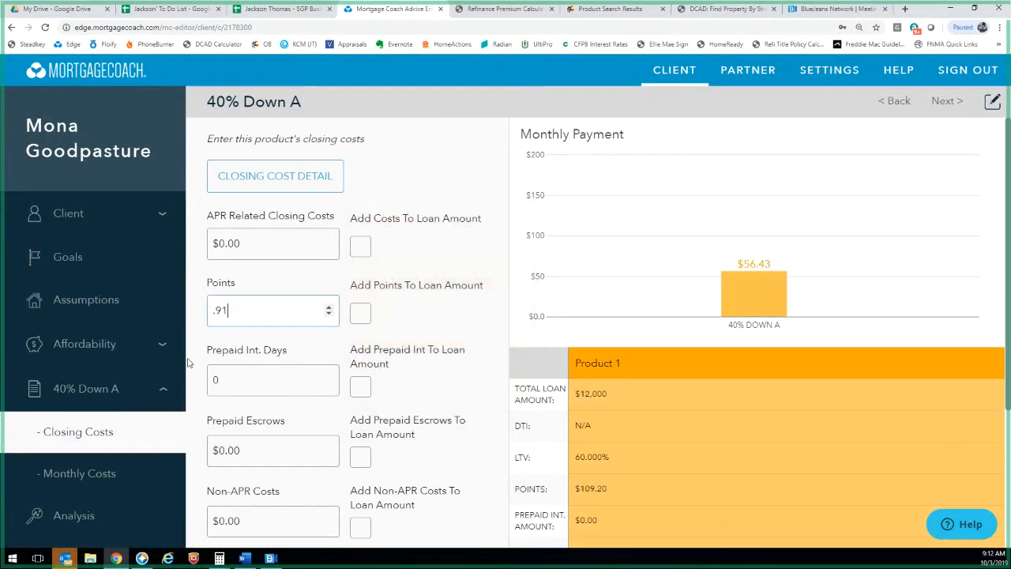
pyautogui.click(265, 377)
pyautogui.write('1')
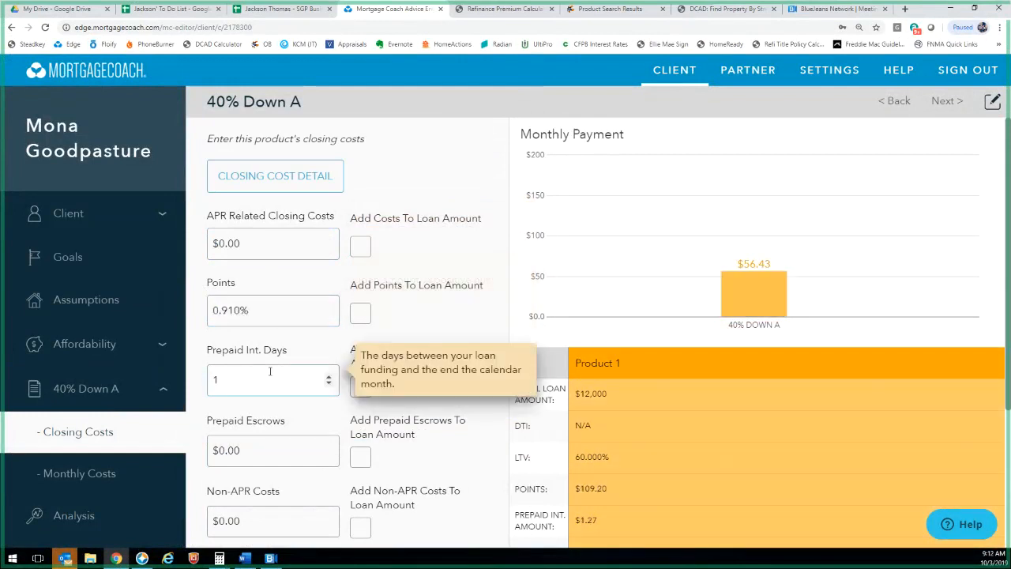
# Apply the Summit Purchase Fees - 10.29.18 closing cost template to the loan
pyautogui.click(275, 176)
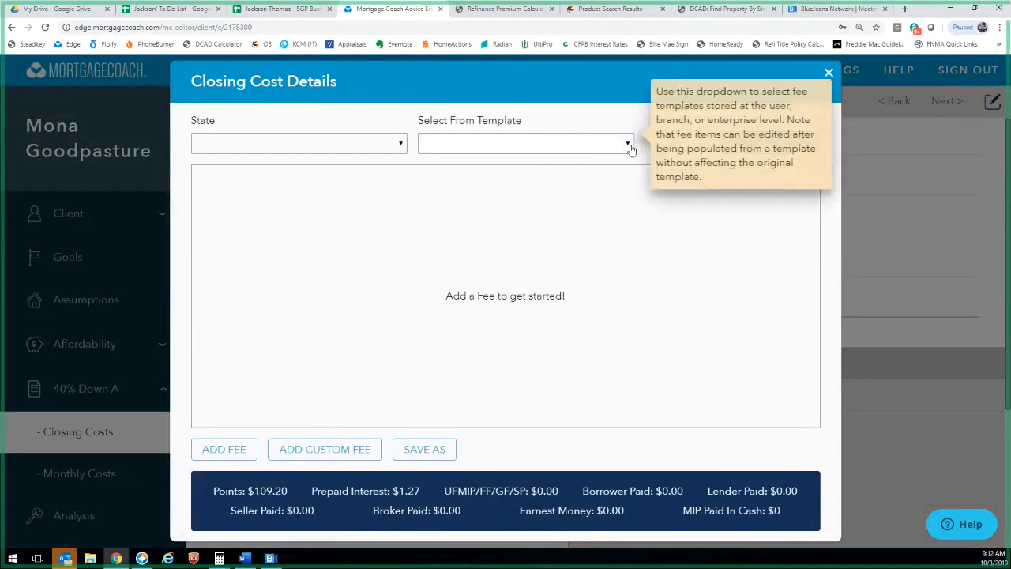
pyautogui.click(630, 149)
pyautogui.scroll(-1, 553, 316)
pyautogui.scroll(1, 553, 316)
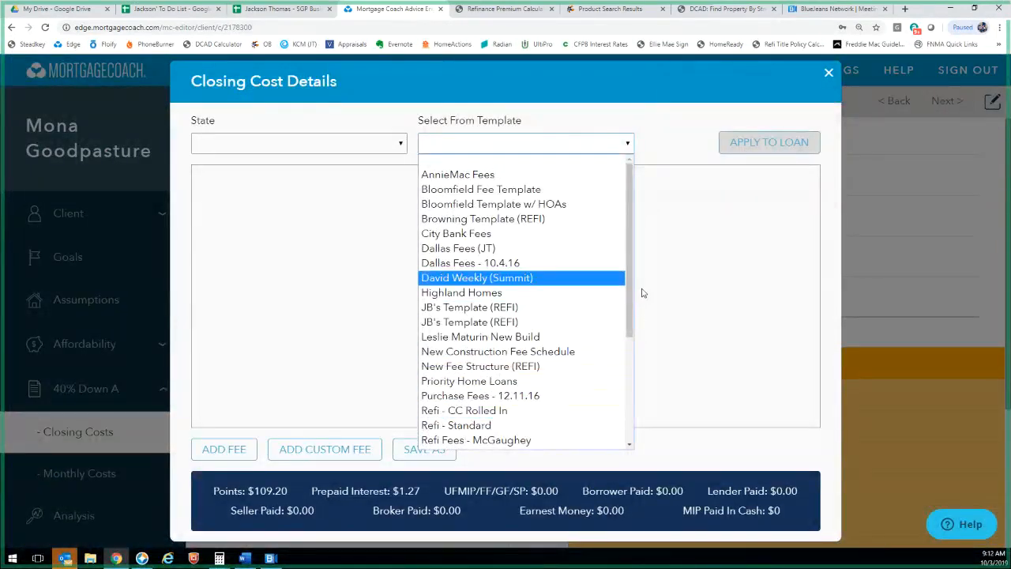
pyautogui.scroll(-3, 553, 340)
pyautogui.scroll(1, 553, 343)
pyautogui.scroll(-1, 551, 347)
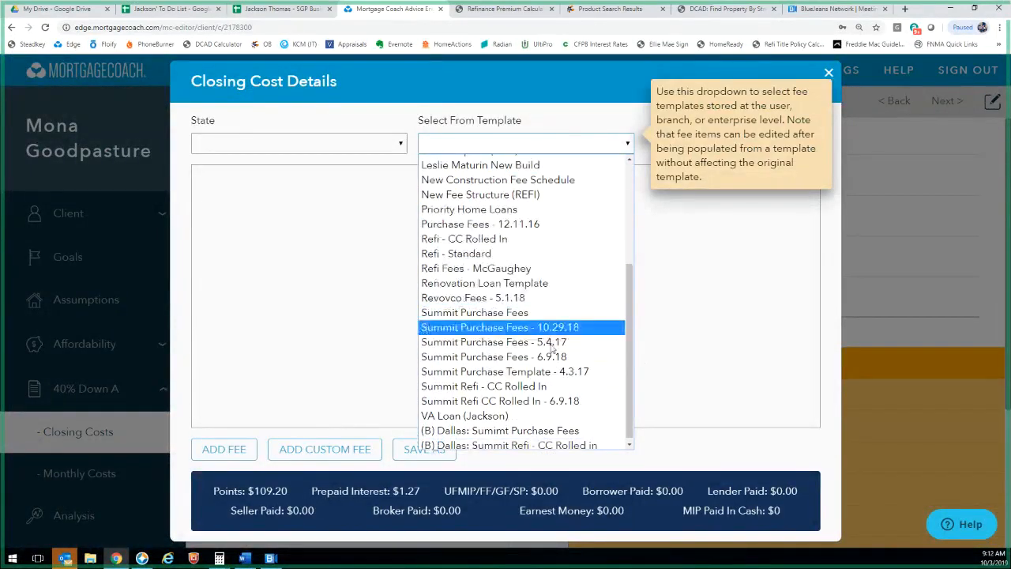
pyautogui.scroll(-1, 551, 347)
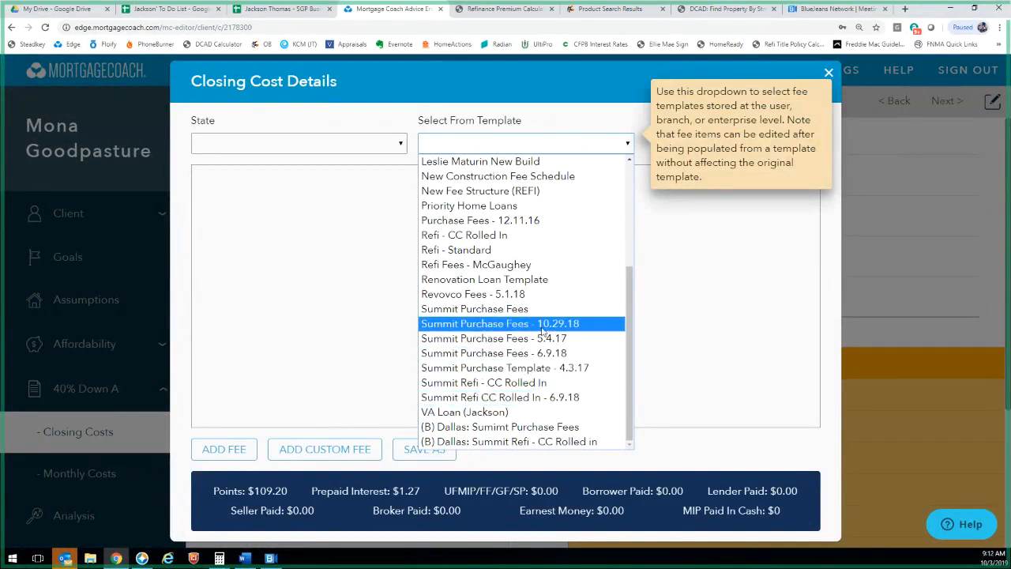
pyautogui.click(542, 327)
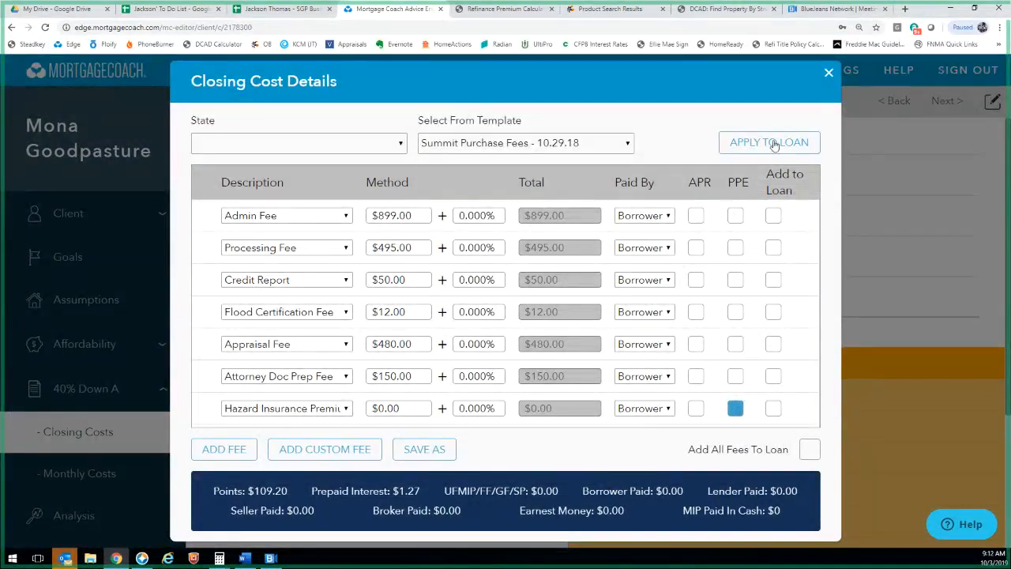
pyautogui.click(773, 143)
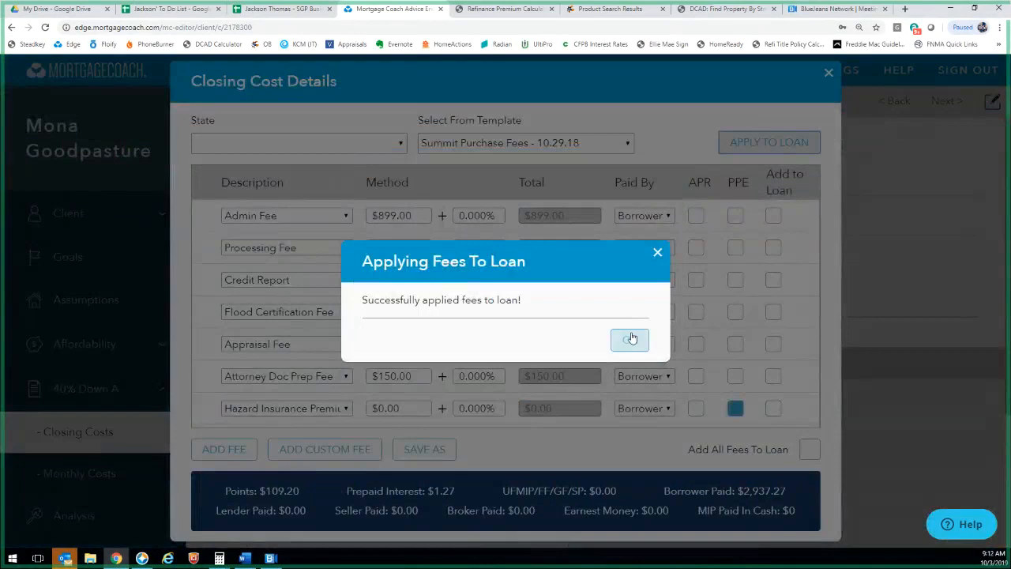
pyautogui.click(632, 339)
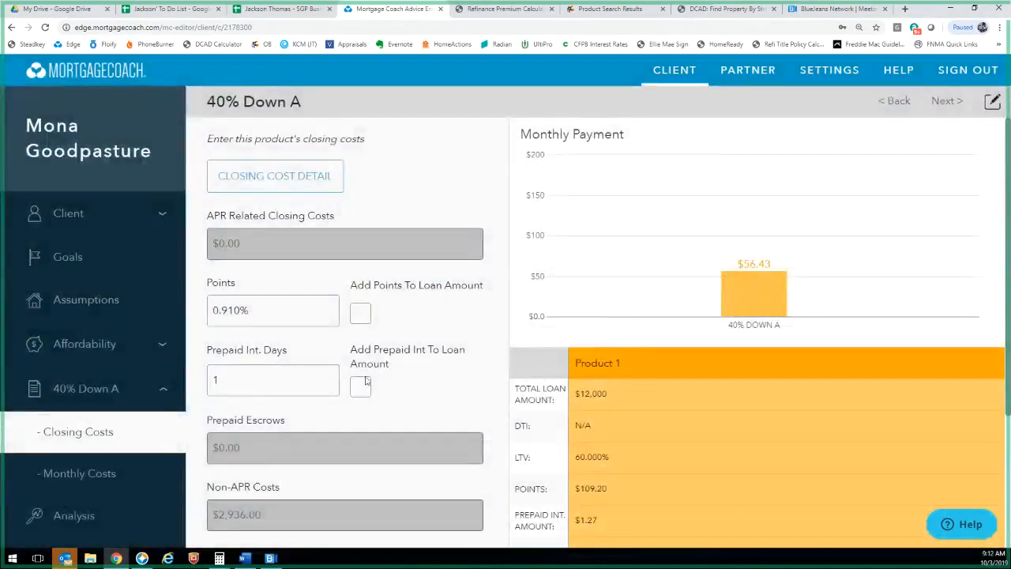
pyautogui.scroll(-5, 354, 422)
# Set the monthly hazard insurance to $100.00
pyautogui.click(293, 519)
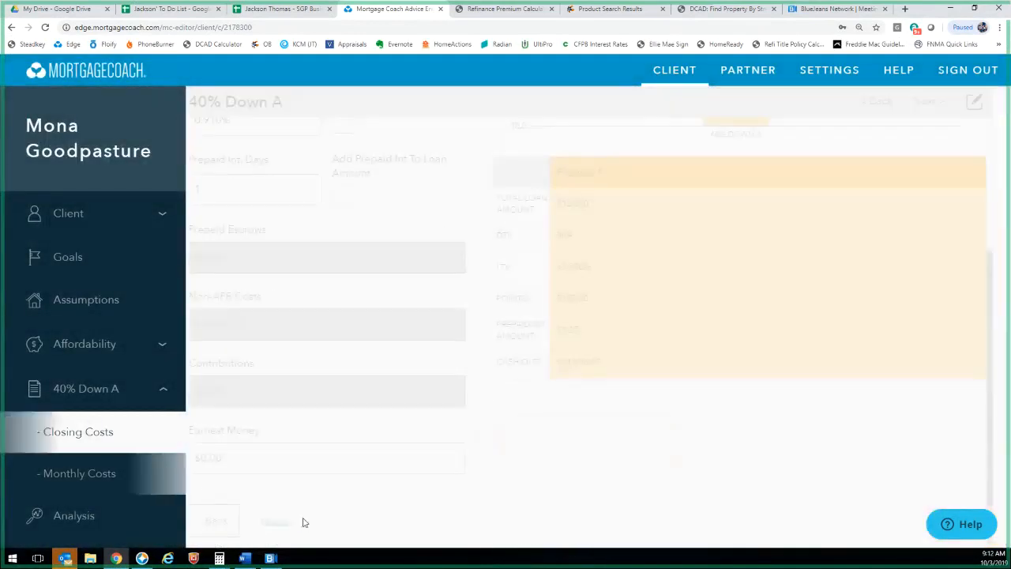
pyautogui.click(272, 266)
pyautogui.write('1')
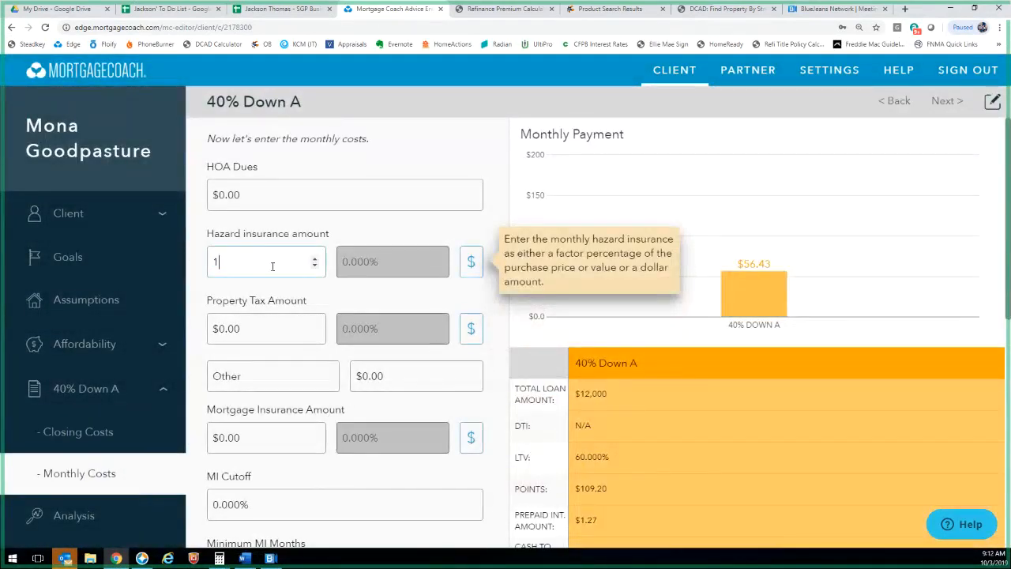
pyautogui.write('25')
pyautogui.moveTo(276, 270); pyautogui.dragTo(176, 265)
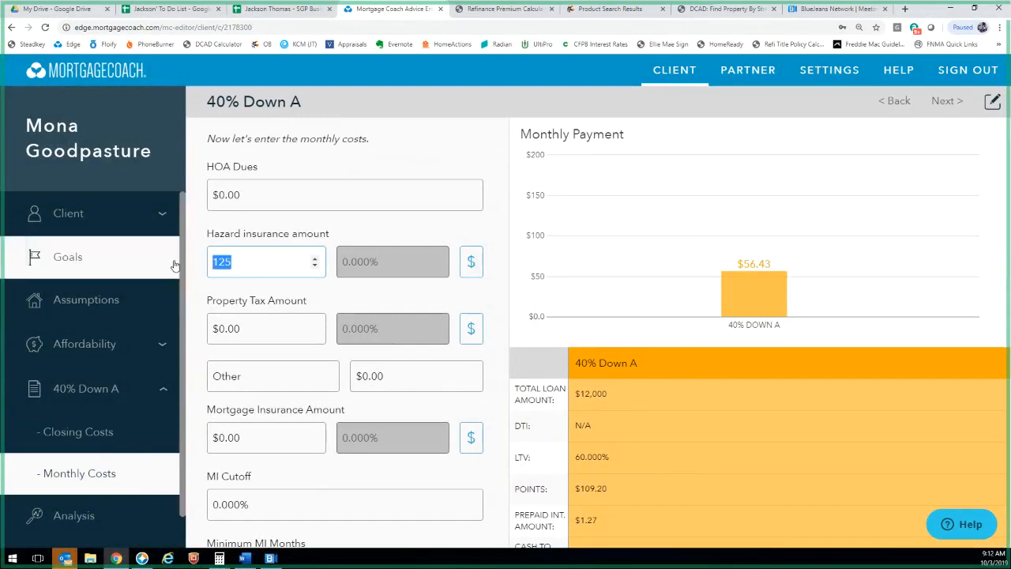
pyautogui.write('100')
pyautogui.click(312, 308)
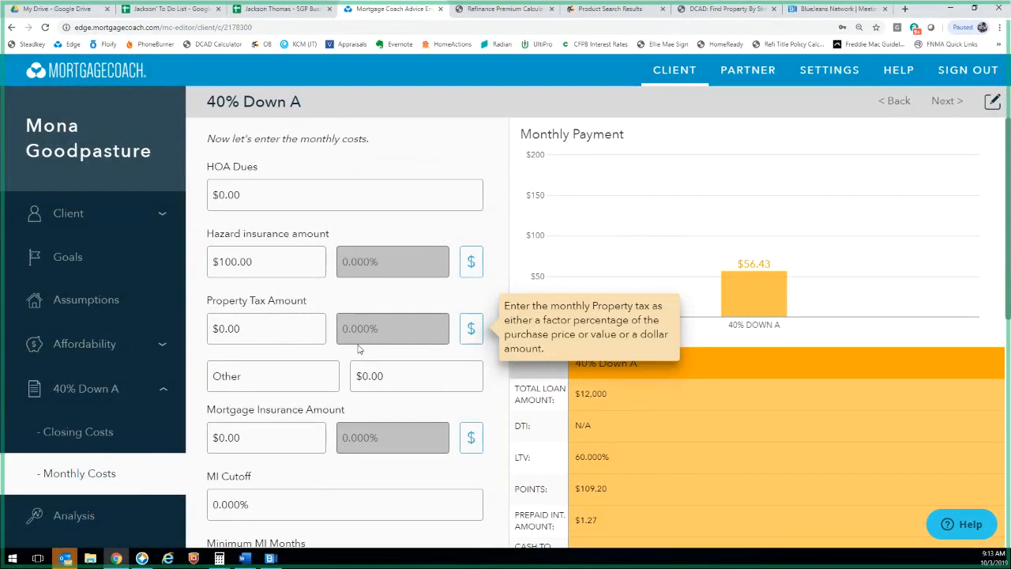
# Enter property tax as 2.25% ($37.50) and go back to closing costs
pyautogui.click(472, 331)
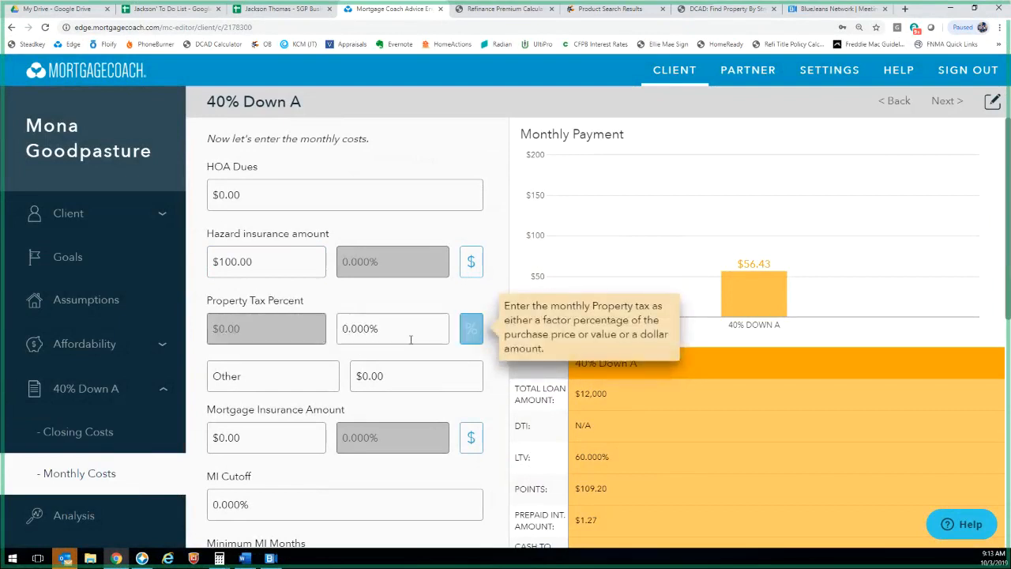
pyautogui.click(388, 335)
pyautogui.write('2.25')
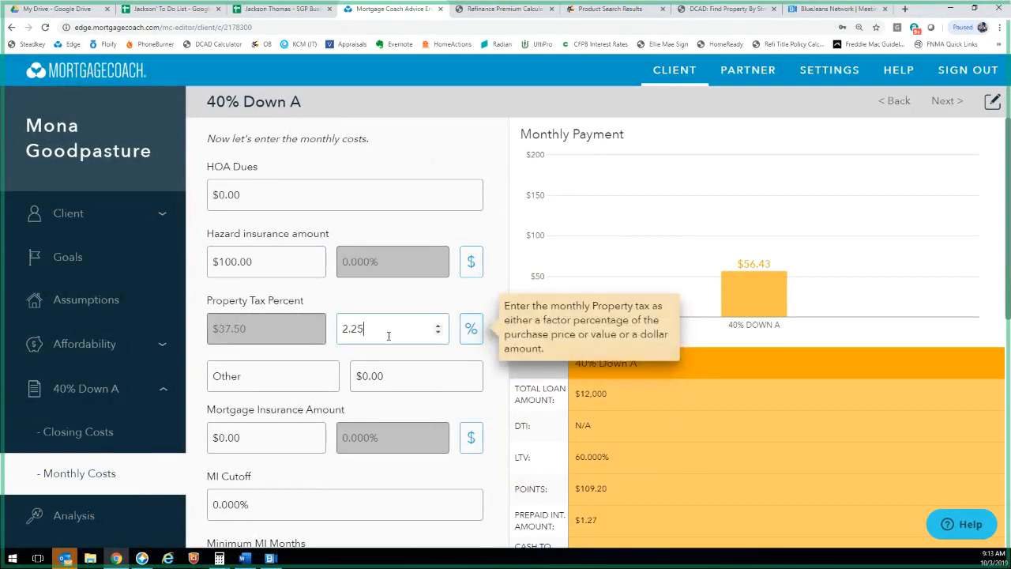
pyautogui.press('Tab')
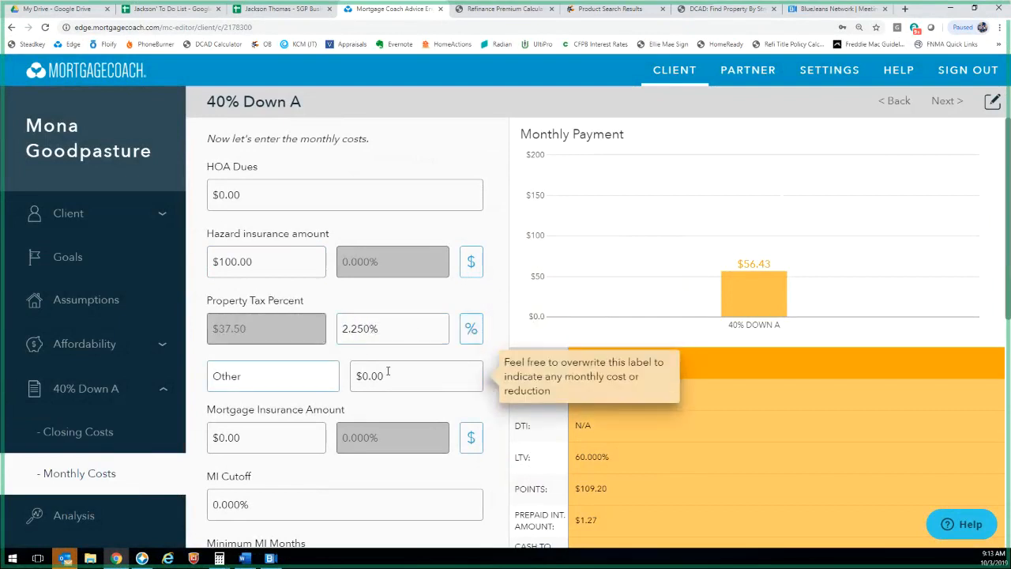
pyautogui.scroll(-10, 260, 500)
pyautogui.click(241, 518)
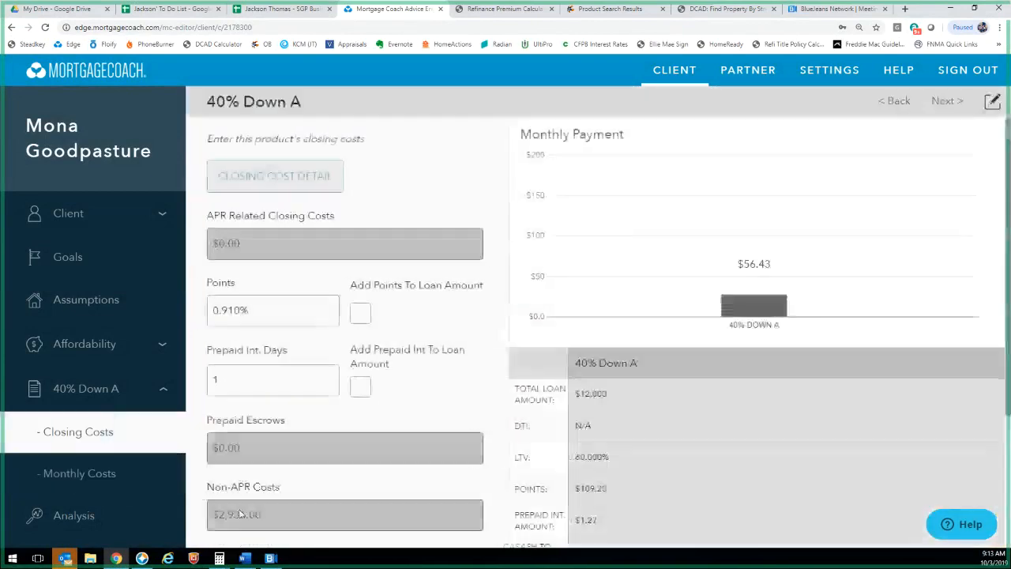
# Change the 40% Down A purchase price to 200000, making a $120,000 loan
pyautogui.click(227, 517)
pyautogui.scroll(-5, 269, 451)
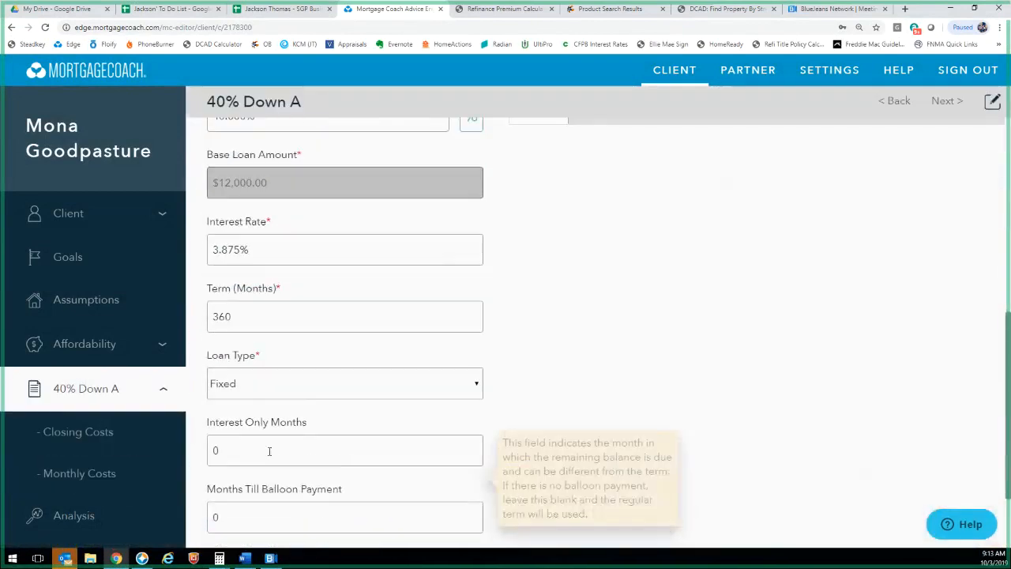
pyautogui.scroll(3, 270, 451)
pyautogui.click(279, 278)
pyautogui.write('20')
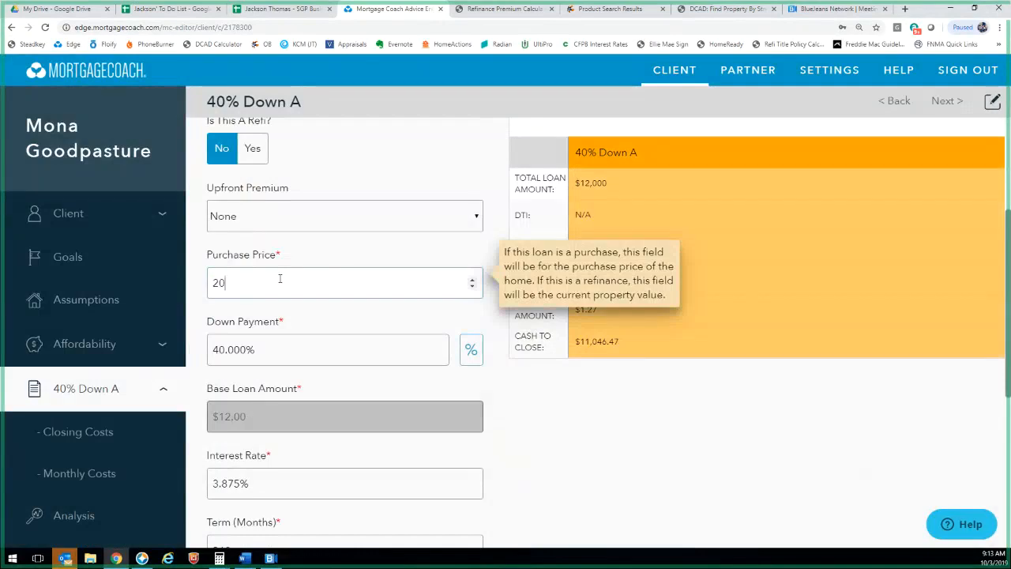
pyautogui.write('0000')
# Advance through closing costs to the Monthly Costs page, then open a fresh browser tab
pyautogui.scroll(-10, 306, 321)
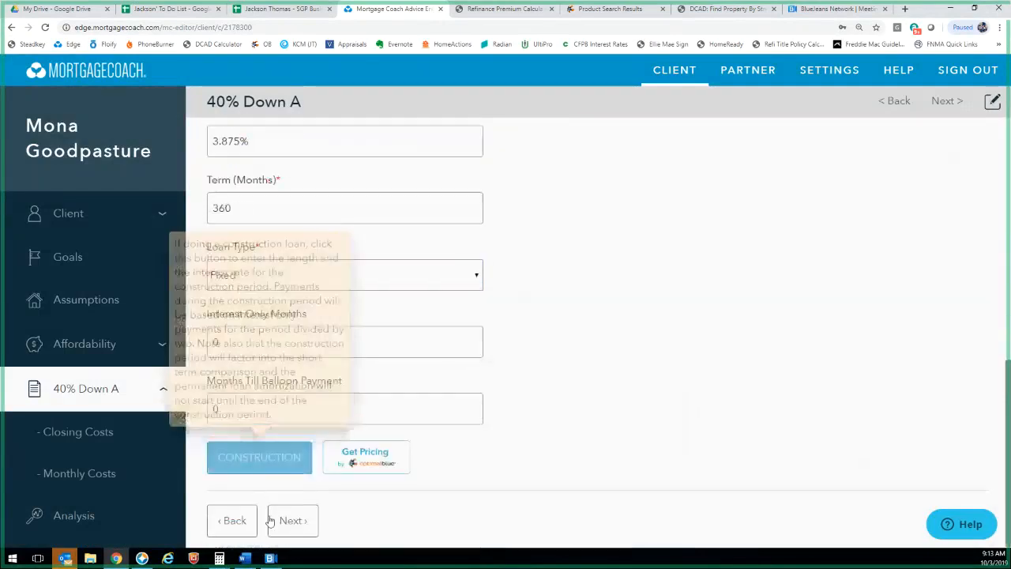
pyautogui.click(273, 520)
pyautogui.click(306, 530)
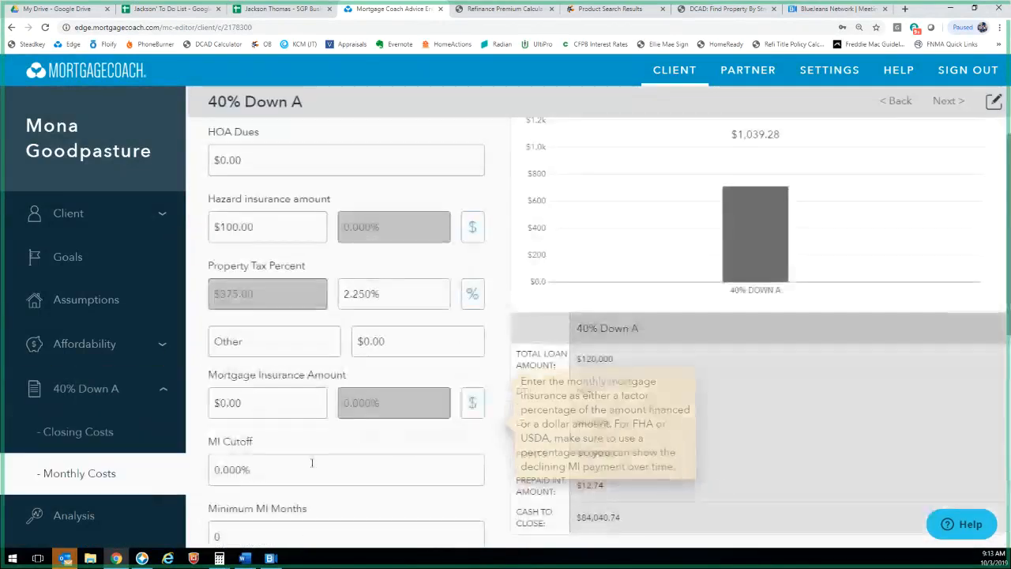
pyautogui.scroll(-10, 297, 514)
pyautogui.scroll(10, 268, 308)
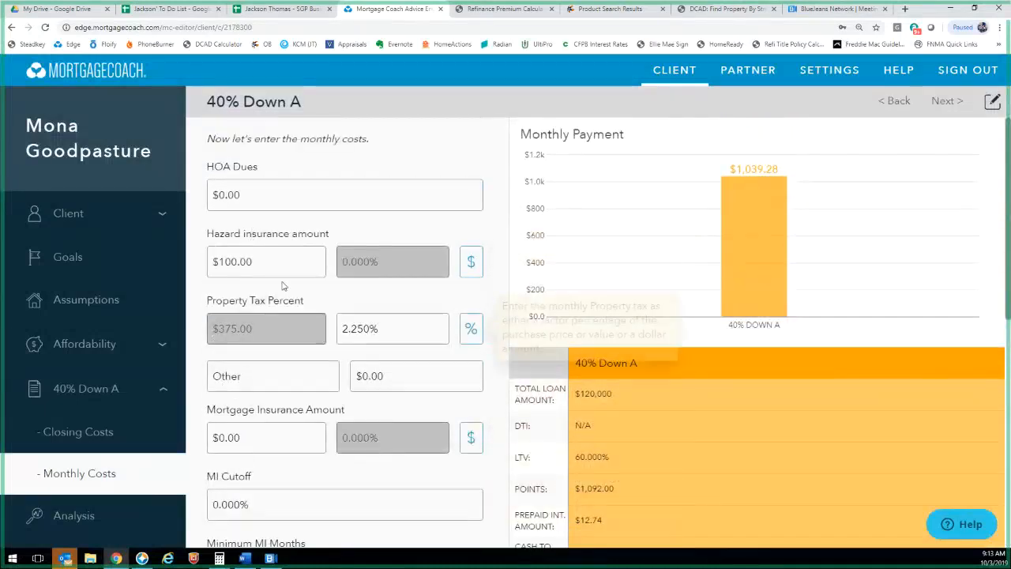
pyautogui.scroll(-3, 263, 452)
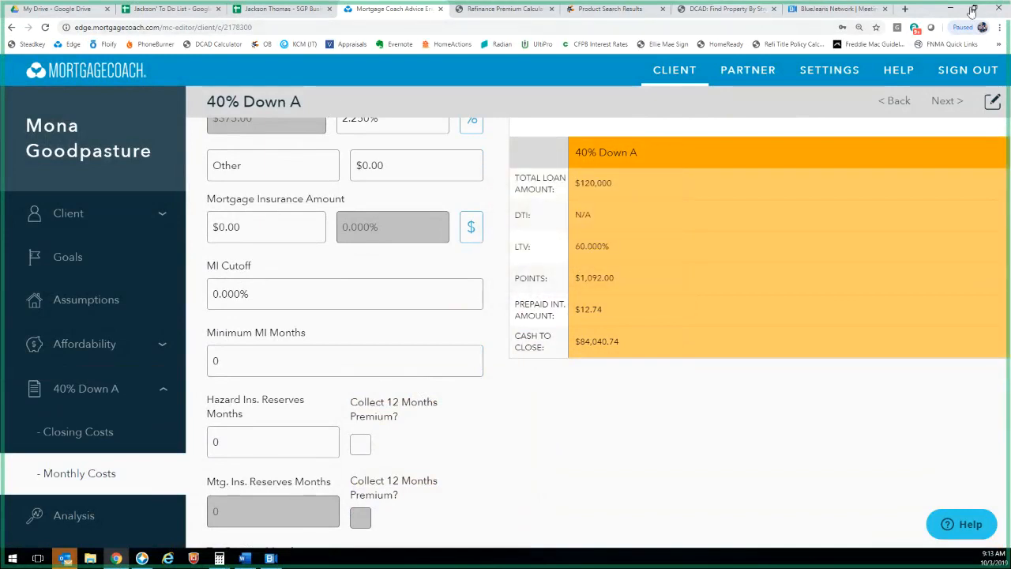
pyautogui.click(905, 8)
# Load the Radian MI Rate Finder in a new tab and zoom out to see the form
pyautogui.write('radian')
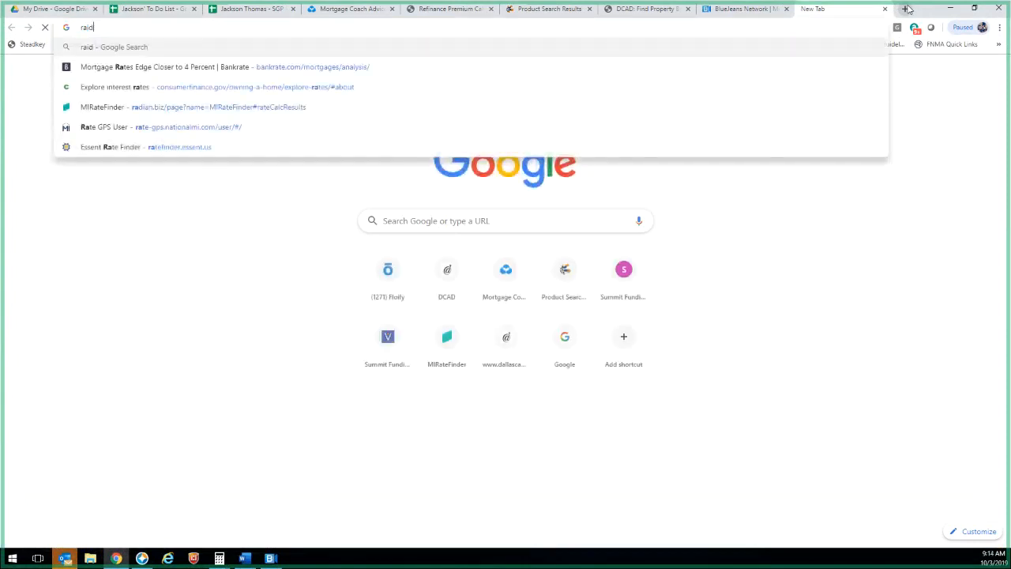
pyautogui.press('Return')
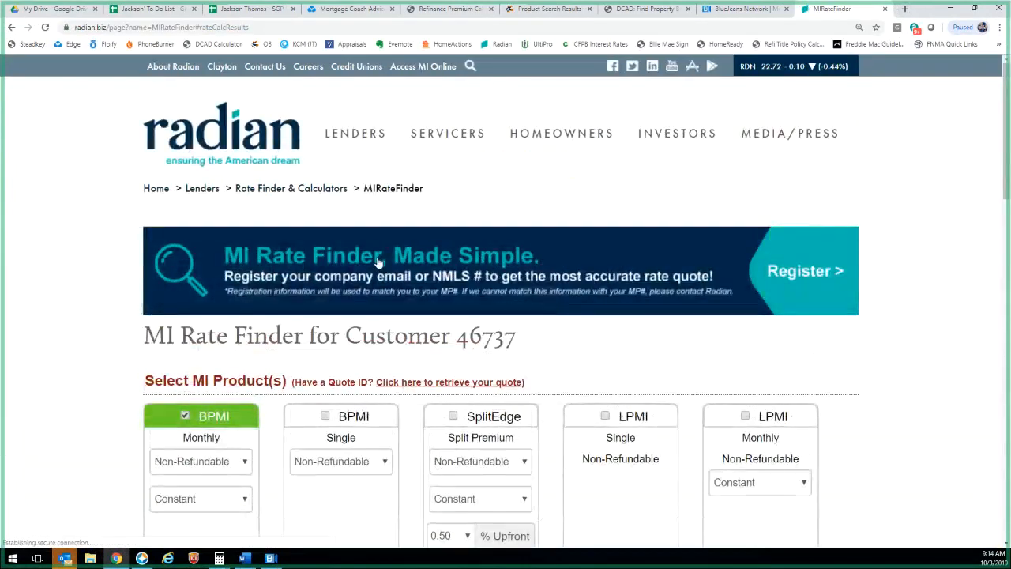
pyautogui.hotkey('ctrl', '-')
pyautogui.hotkey('ctrl', '-')
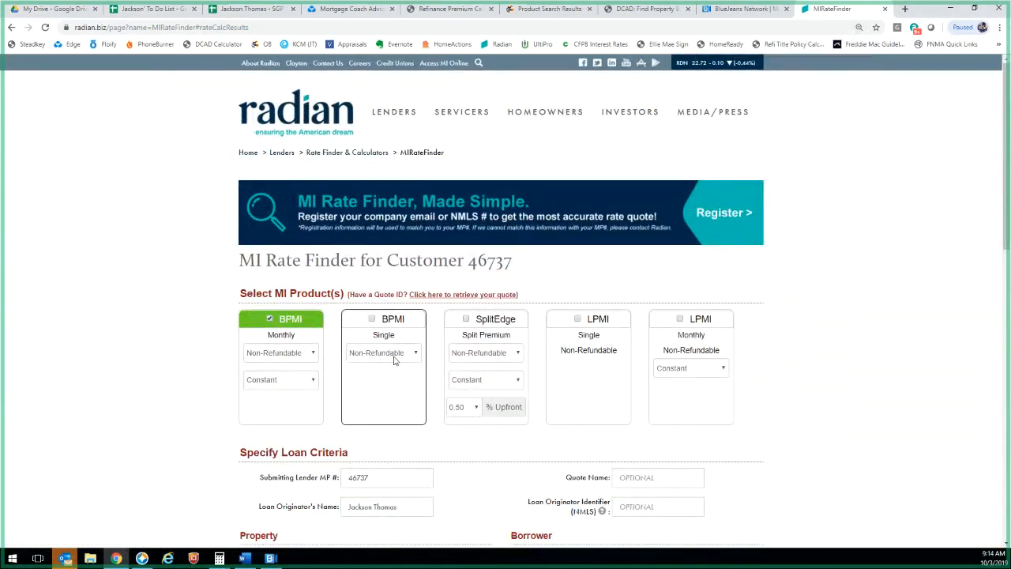
pyautogui.scroll(-3, 360, 372)
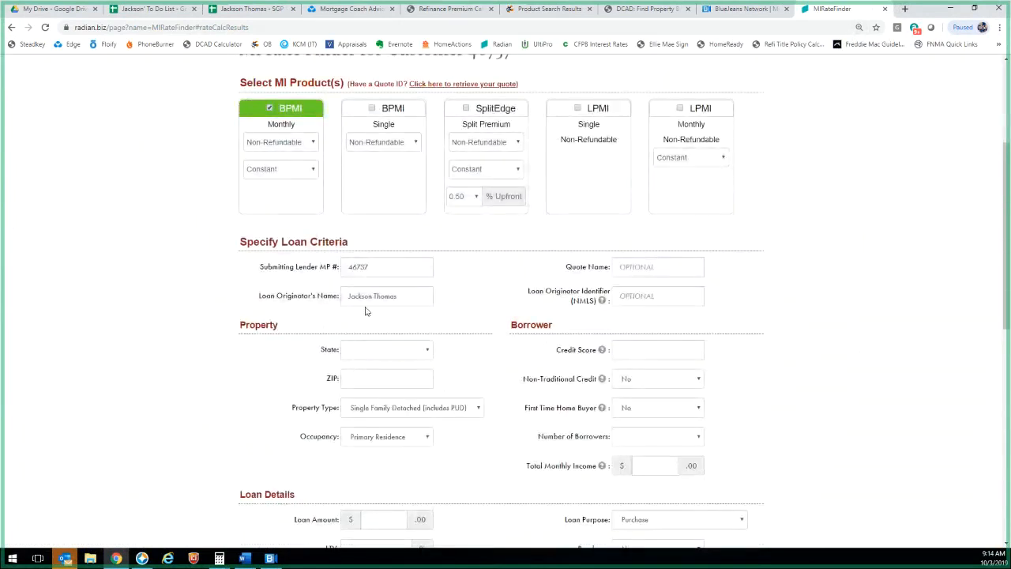
# Enter a credit score of 800 and 1 borrower, then switch to Encompass
pyautogui.doubleClick(387, 265)
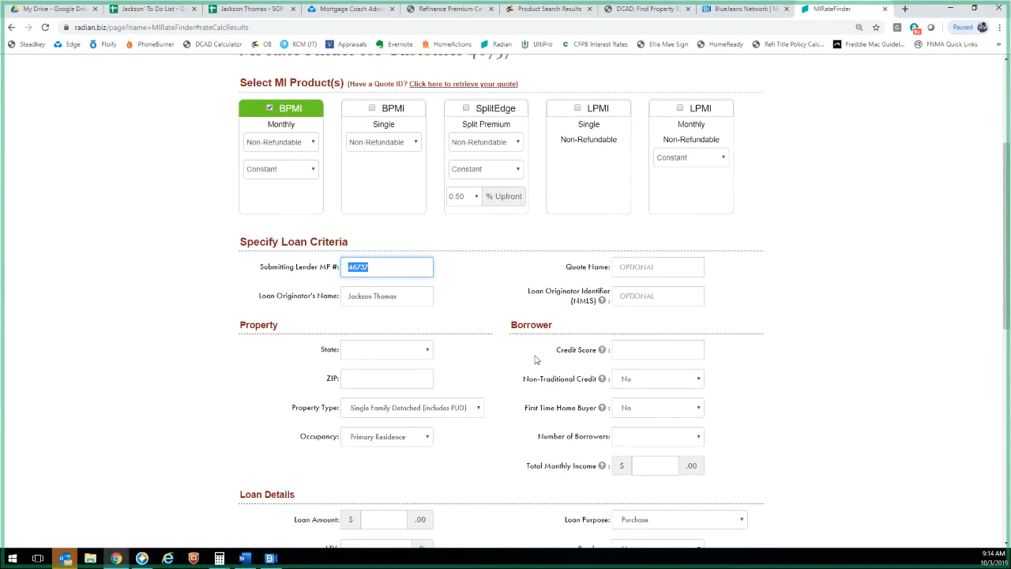
pyautogui.click(633, 352)
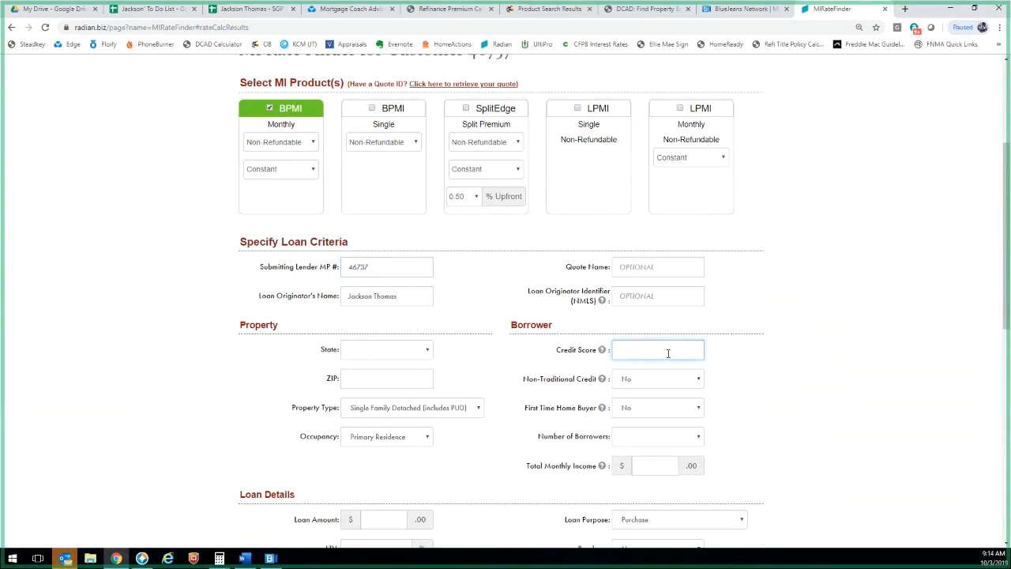
pyautogui.write('800')
pyautogui.click(654, 436)
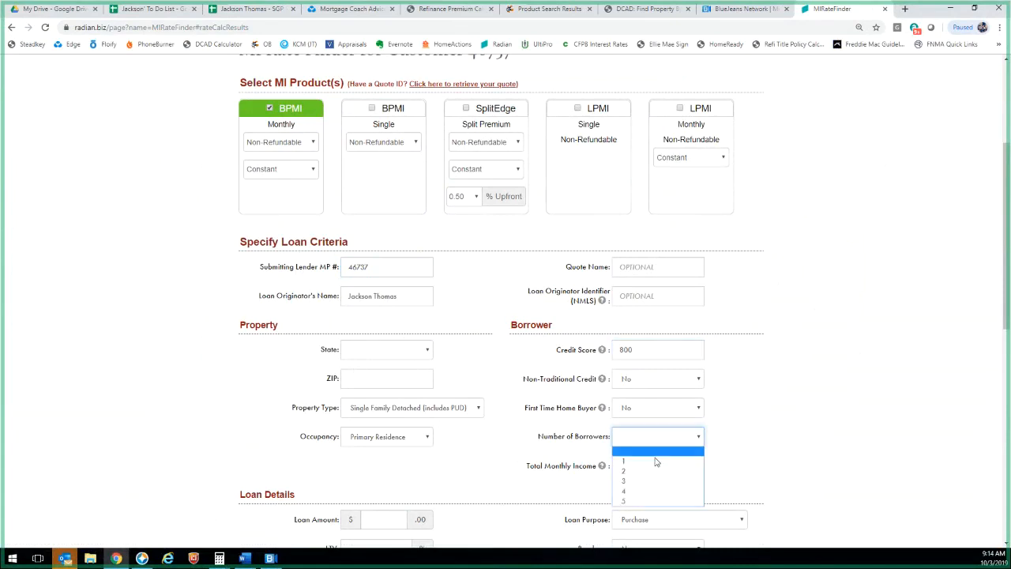
pyautogui.click(656, 462)
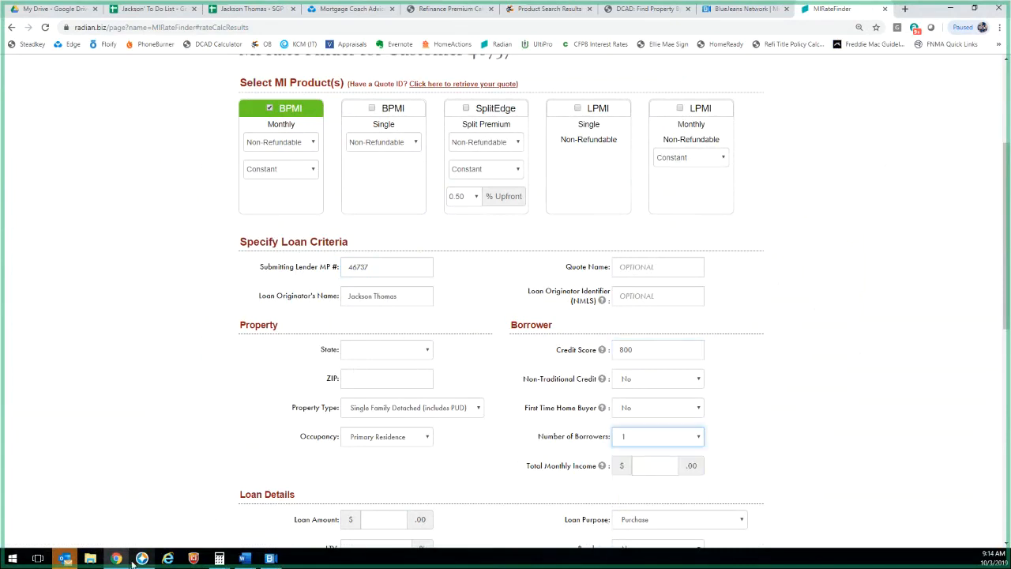
pyautogui.click(142, 559)
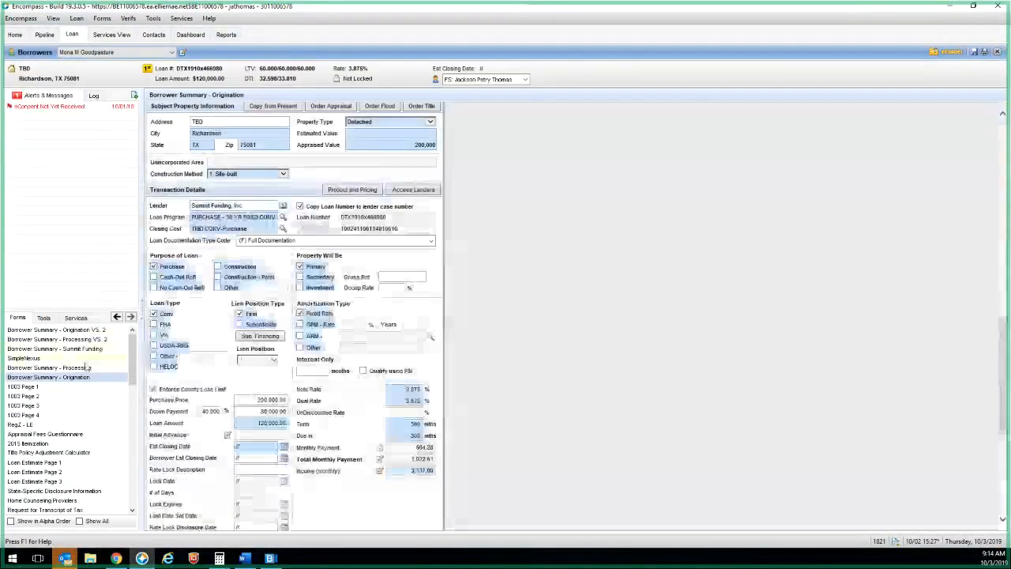
# Read the 3,137 monthly income on Encompass's 1003 Page 2 and return to the rate finder
pyautogui.click(43, 397)
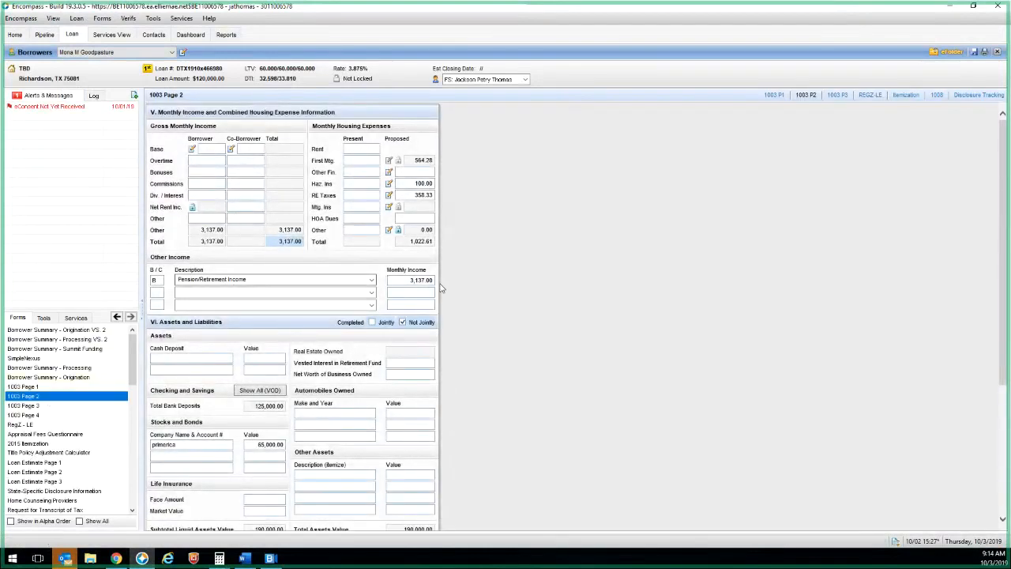
pyautogui.click(950, 9)
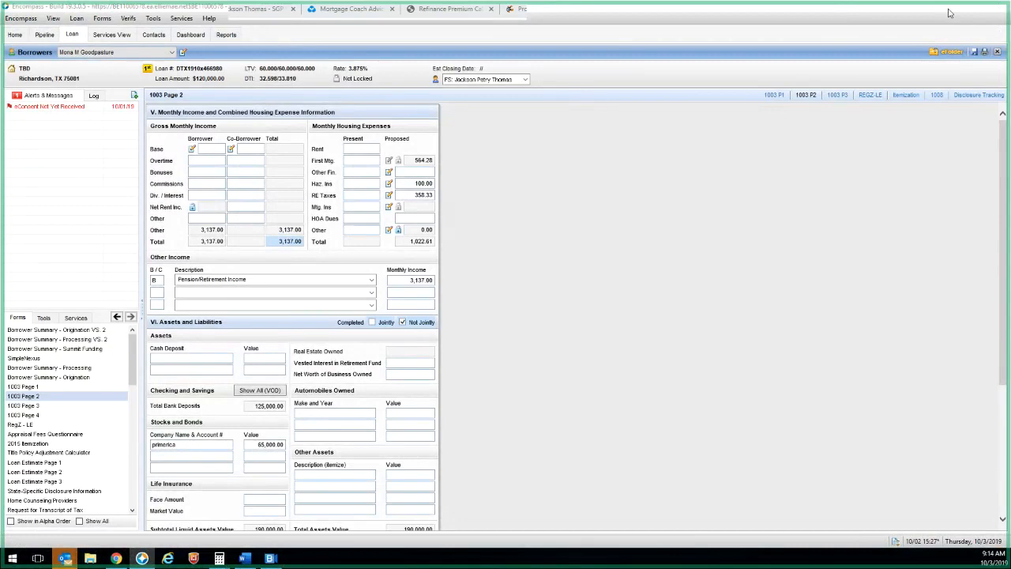
# Enter 3137 total monthly income, Texas as the property state, and ZIP 75081
pyautogui.write('3137')
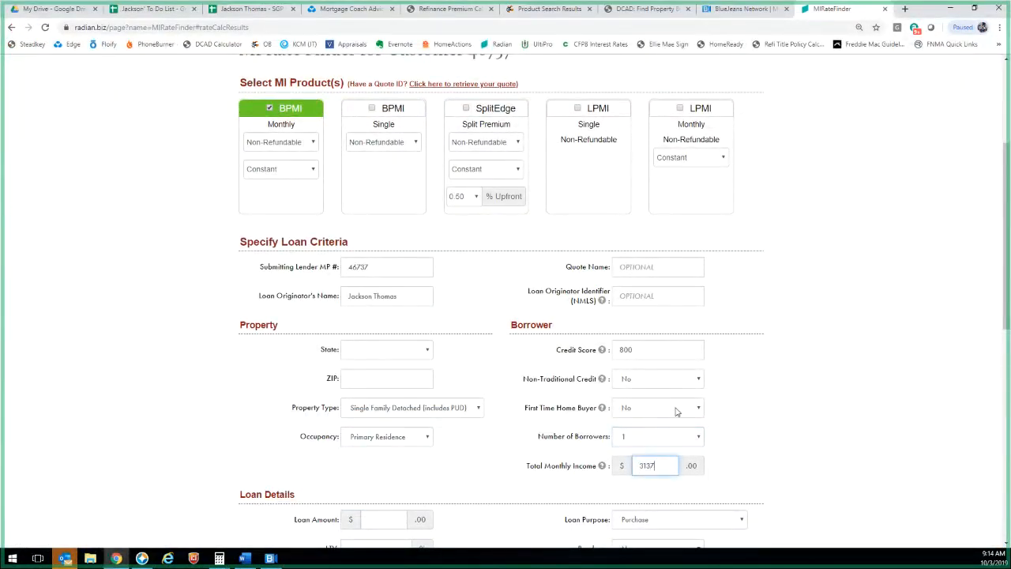
pyautogui.click(388, 349)
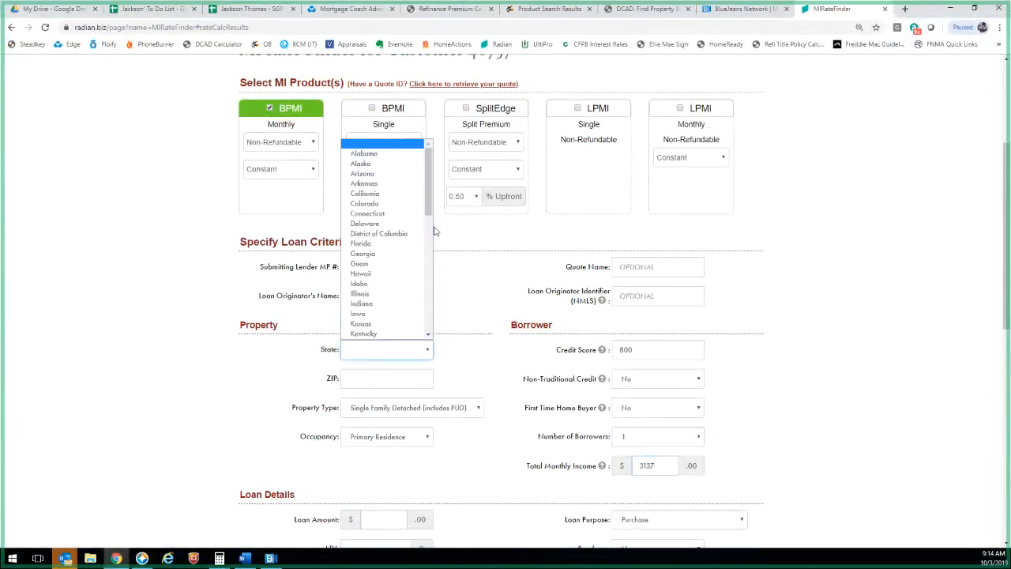
pyautogui.scroll(-5, 388, 271)
pyautogui.click(388, 271)
pyautogui.click(379, 376)
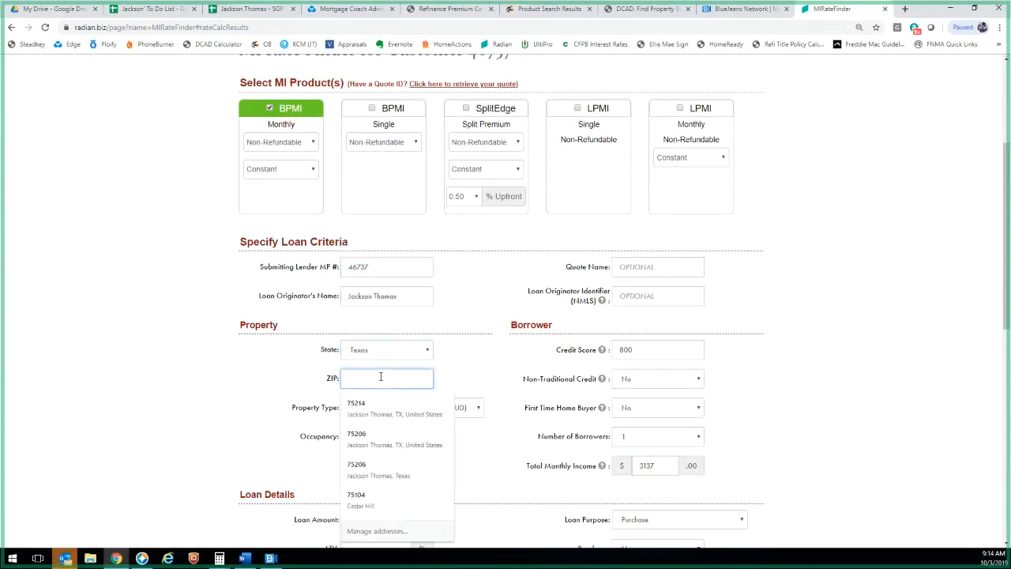
pyautogui.write('75081')
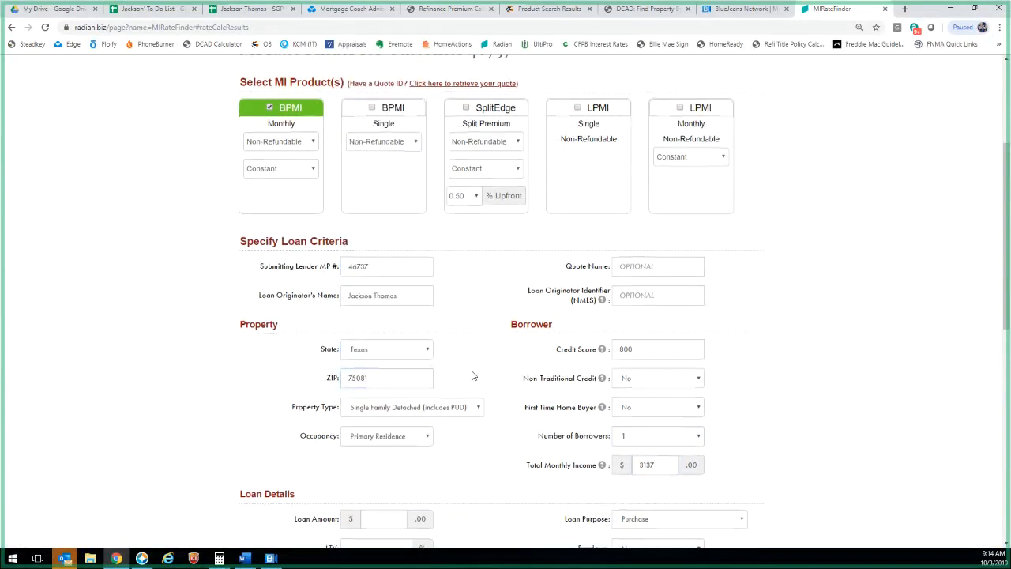
pyautogui.scroll(-5, 377, 147)
# Enter a 200000 loan amount, 90% LTV and CLTV, and 33% DTI without MI
pyautogui.click(378, 149)
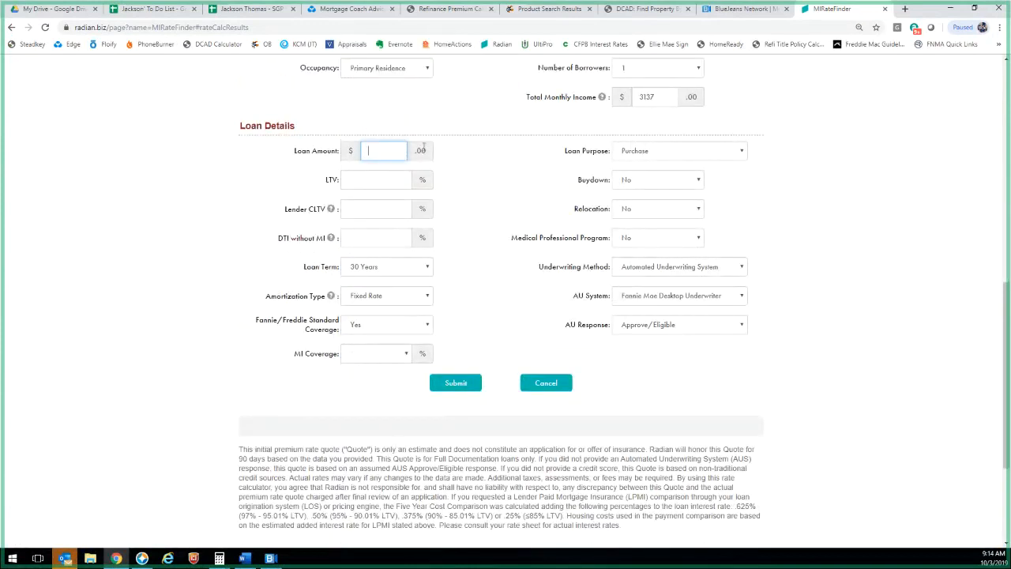
pyautogui.write('200000')
pyautogui.press('Tab')
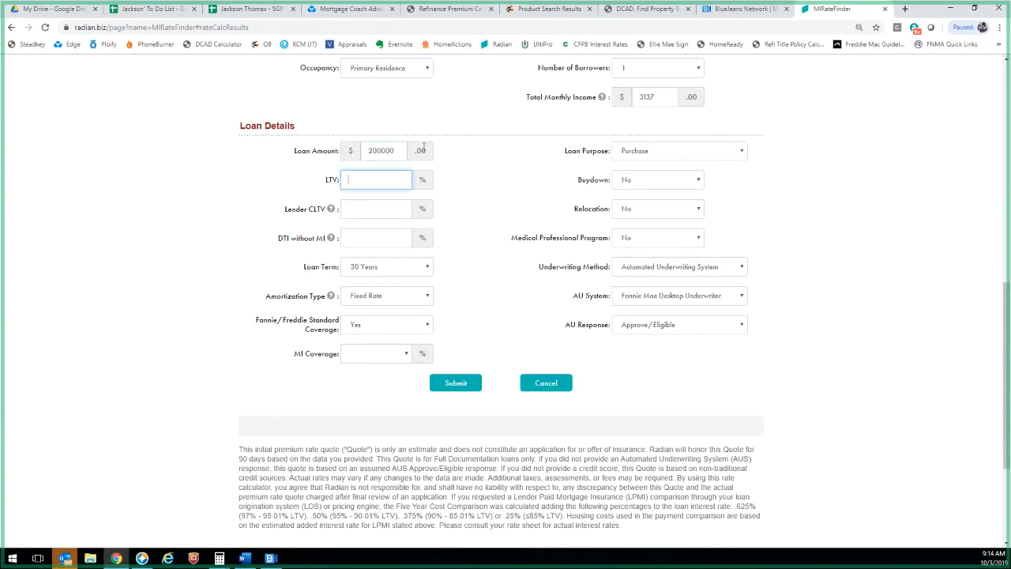
pyautogui.write('60')
pyautogui.press('Tab')
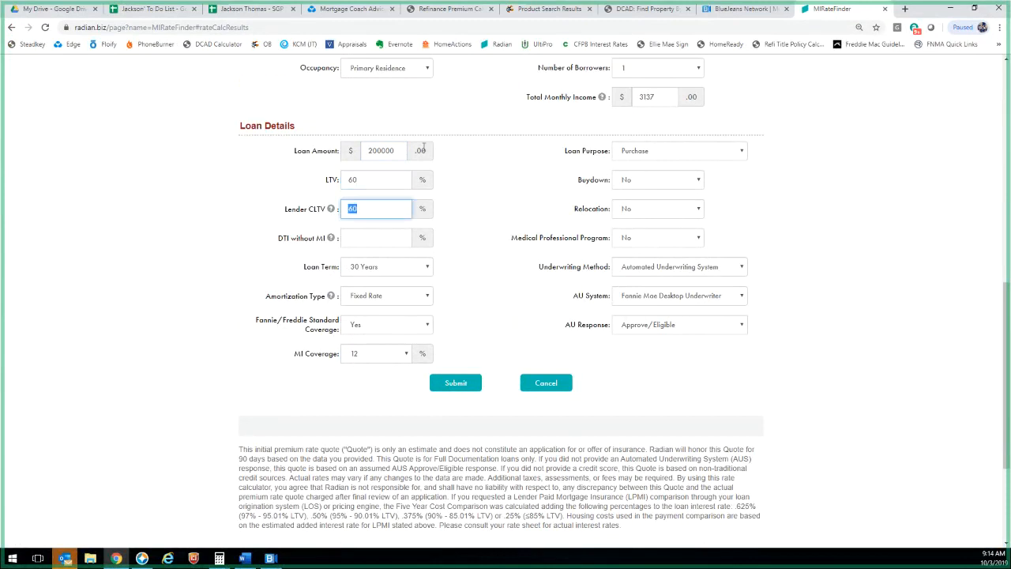
pyautogui.hotkey('shift', 'Tab')
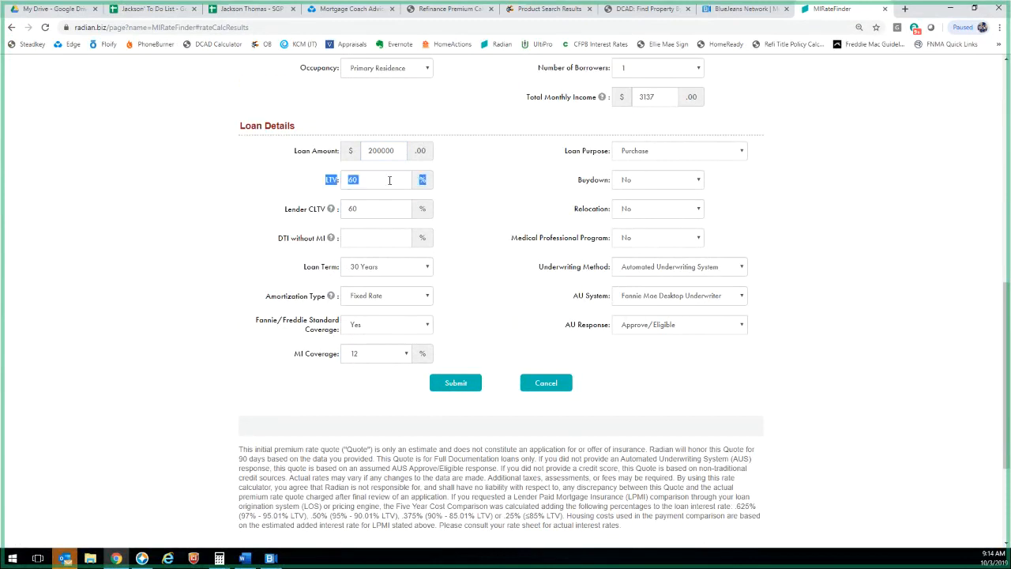
pyautogui.write('90')
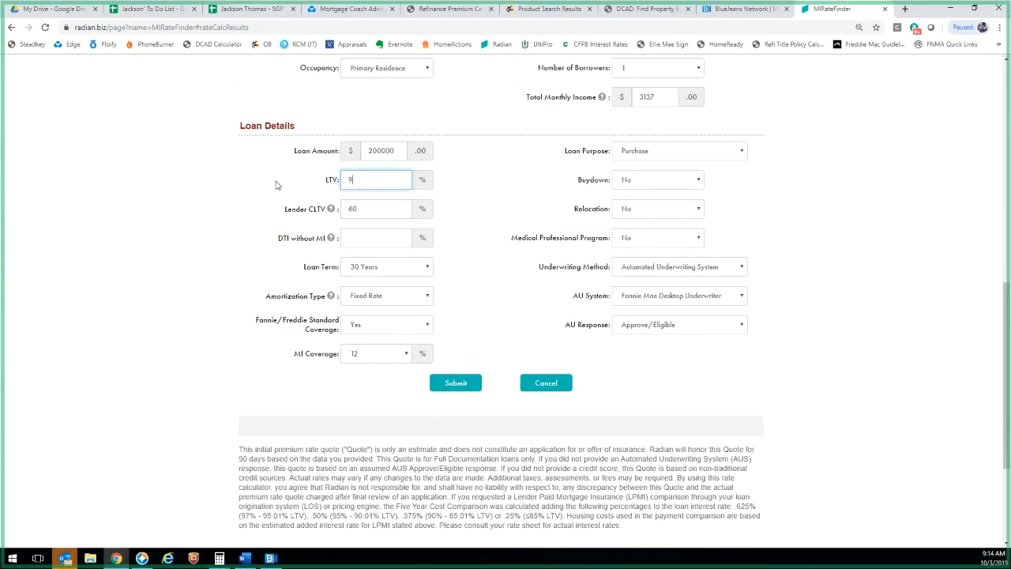
pyautogui.press('Tab')
pyautogui.press('Tab')
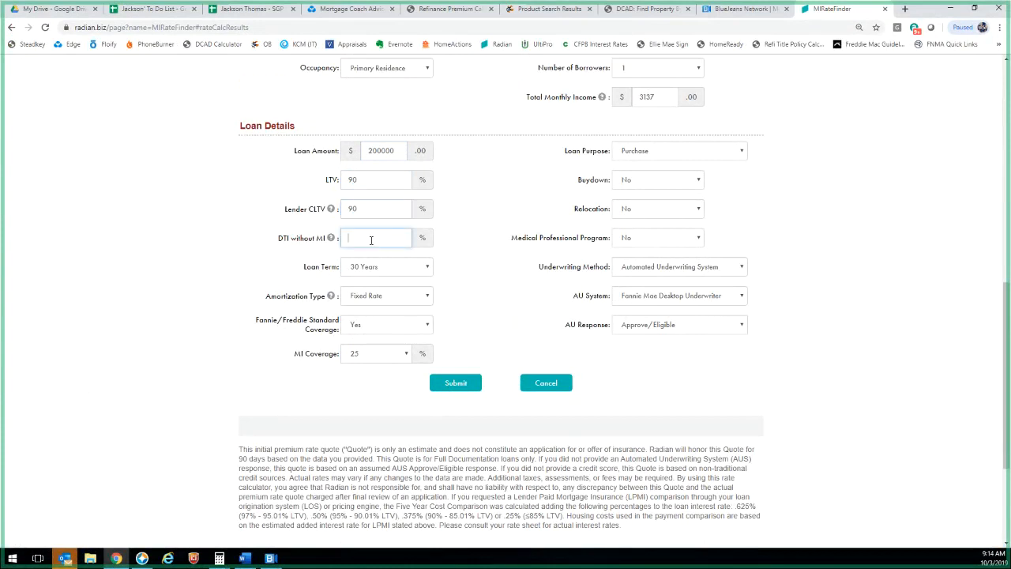
pyautogui.write('30')
pyautogui.click(143, 558)
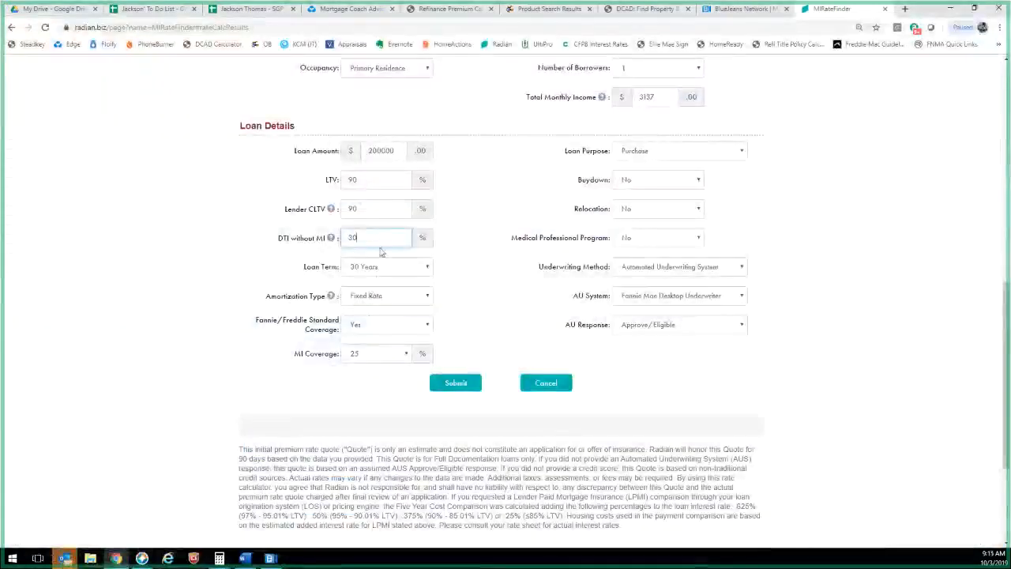
pyautogui.press('BackSpace')
pyautogui.write('3')
pyautogui.scroll(3, 313, 244)
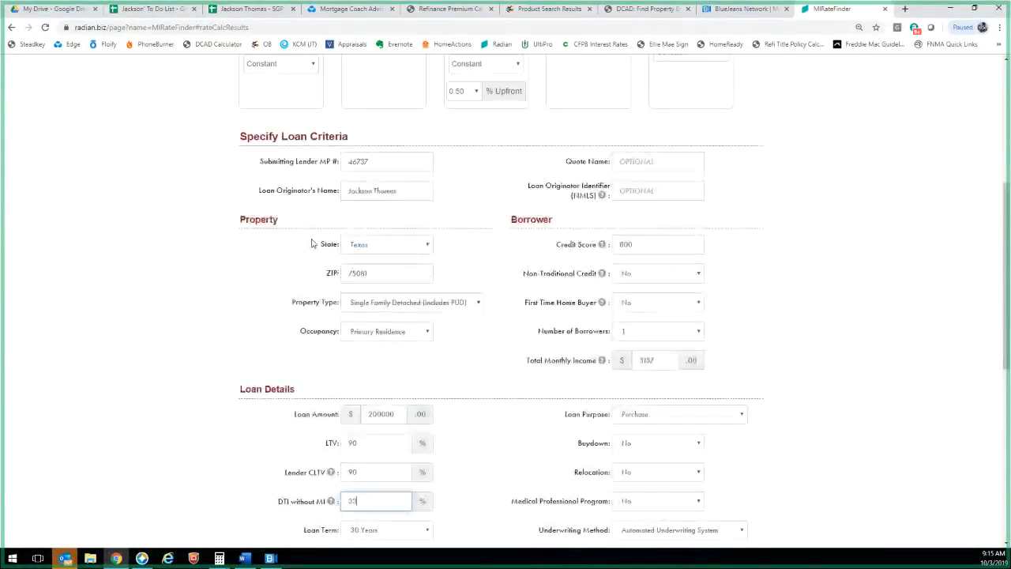
# Add BPMI Single to the quote and select the 800 credit score for replacement
pyautogui.scroll(3, 312, 243)
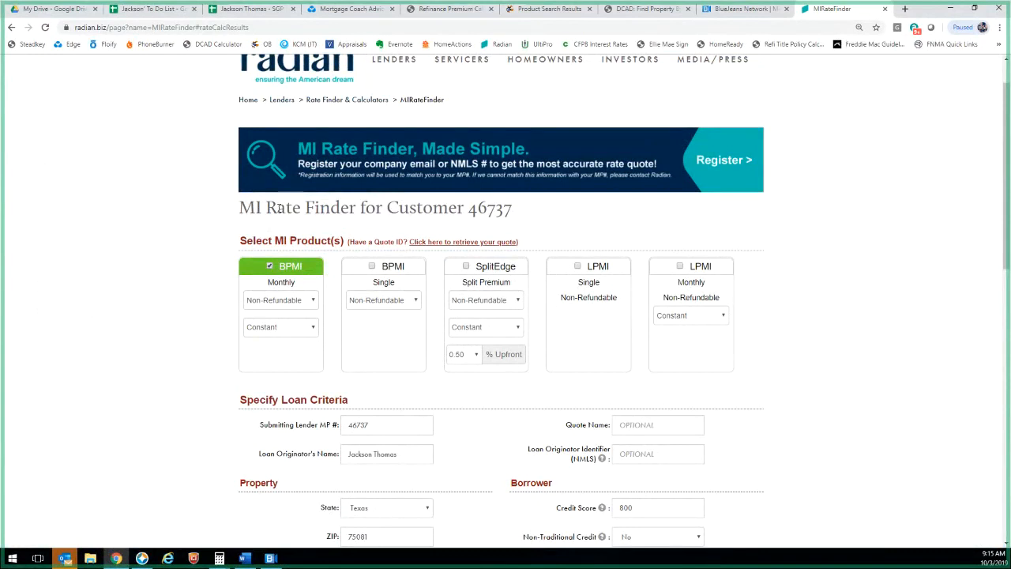
pyautogui.click(371, 266)
pyautogui.scroll(-8, 519, 316)
pyautogui.scroll(5, 519, 316)
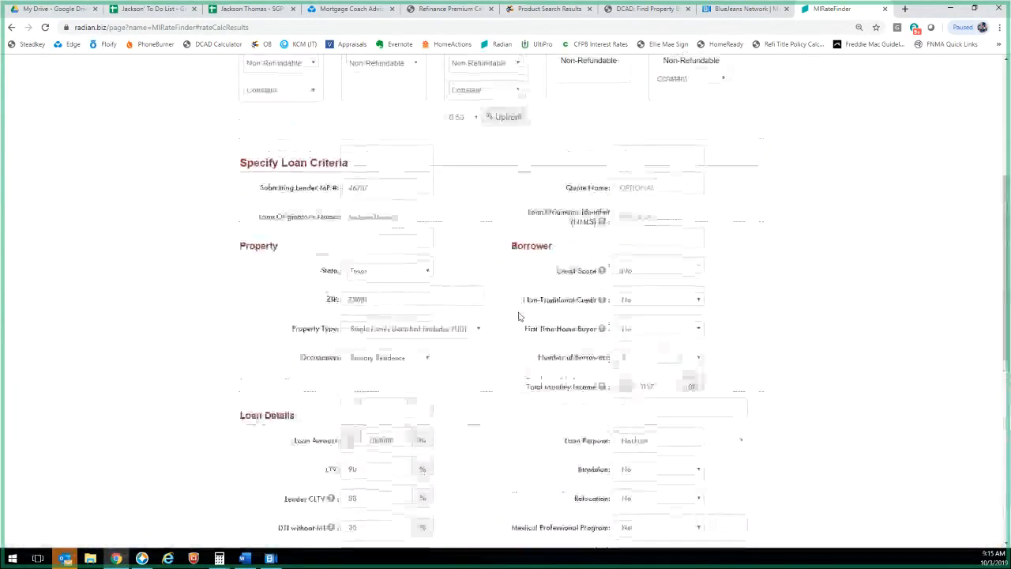
pyautogui.scroll(-1, 519, 316)
pyautogui.moveTo(643, 222); pyautogui.dragTo(586, 222)
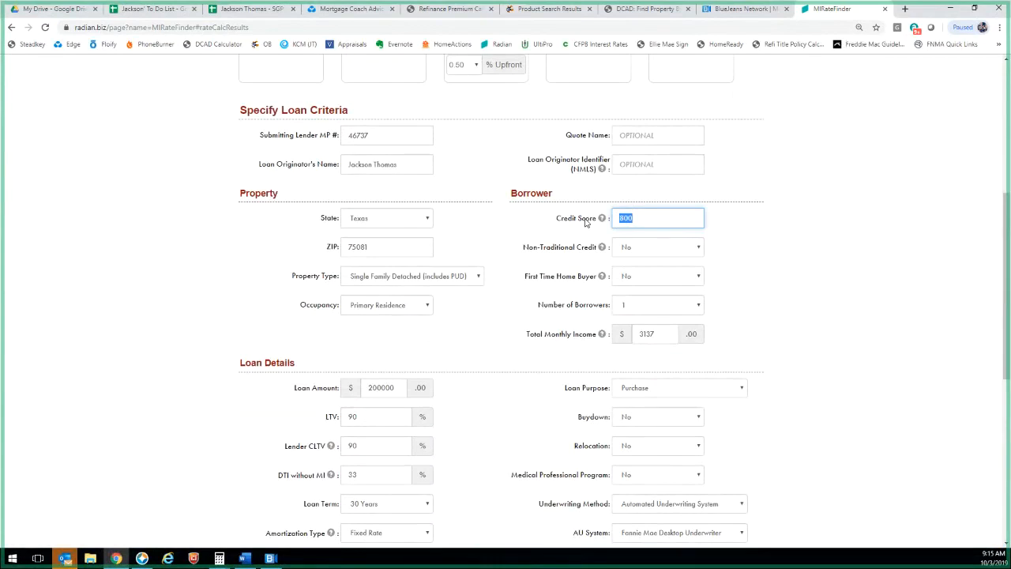
# Change the credit score to 740 and submit for new BPMI Monthly and Single quotes
pyautogui.write('720')
pyautogui.scroll(-5, 498, 301)
pyautogui.scroll(4, 506, 243)
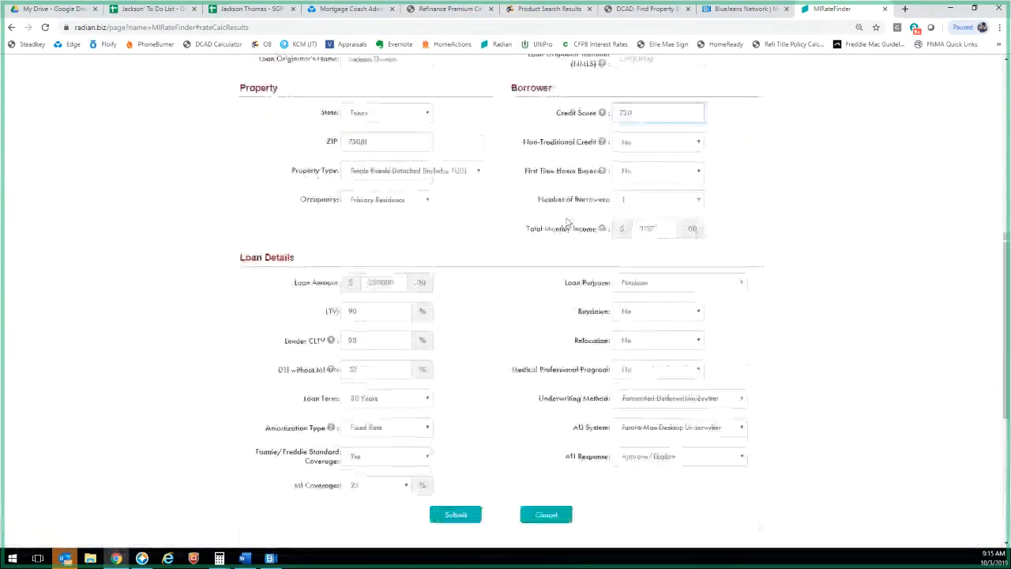
pyautogui.moveTo(636, 113); pyautogui.dragTo(542, 124)
pyautogui.write('740')
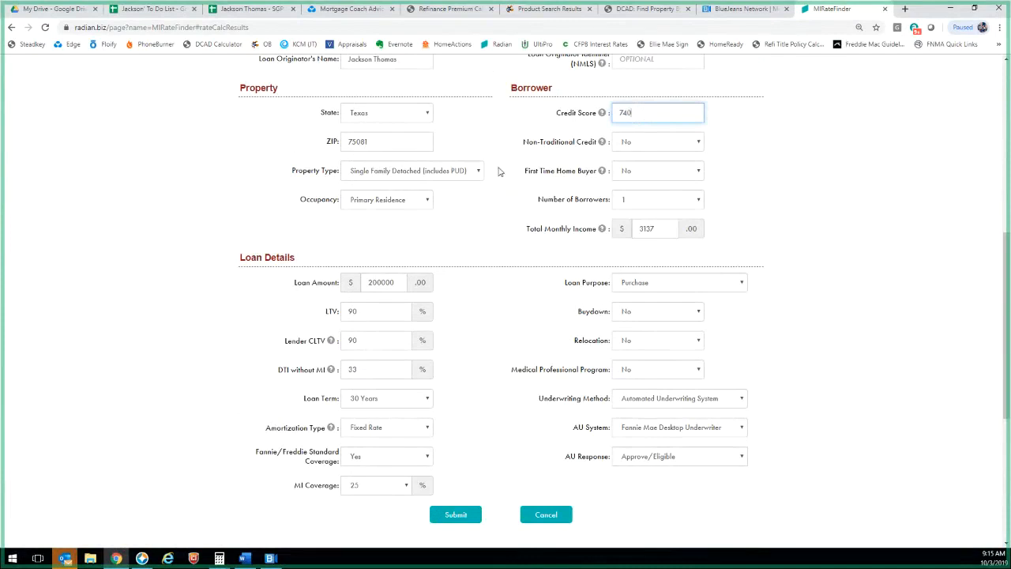
pyautogui.scroll(-4, 474, 190)
pyautogui.click(451, 204)
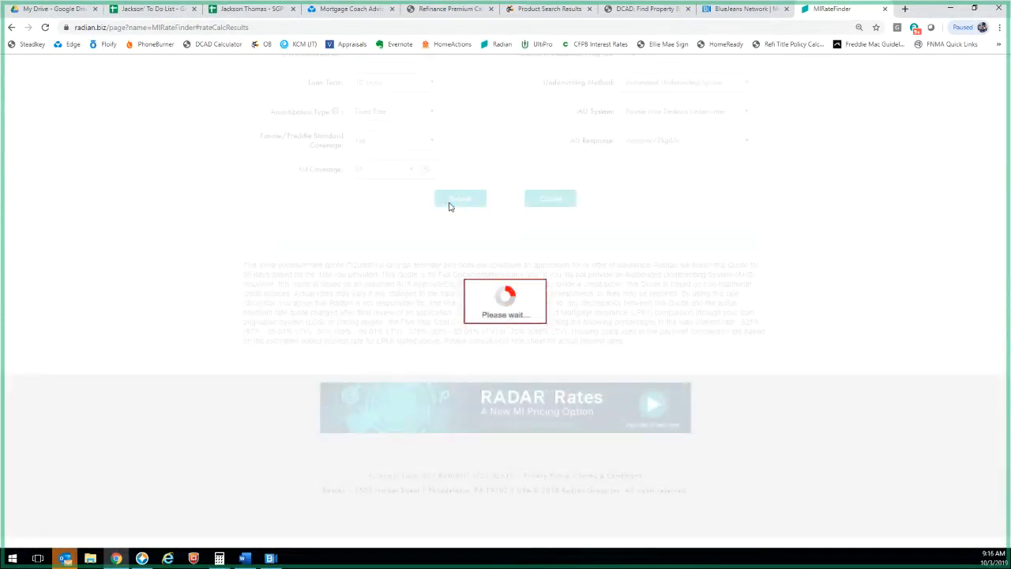
pyautogui.scroll(-8, 474, 371)
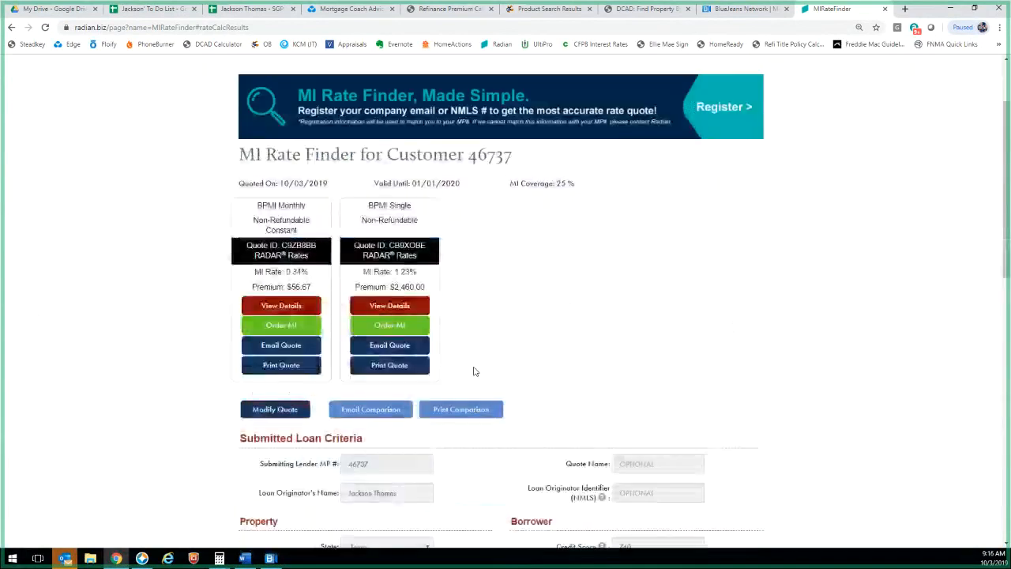
# Review the $56.67 BPMI Monthly and $2,460.00 BPMI Single premiums, then return to Mortgage Coach
pyautogui.scroll(10, 454, 378)
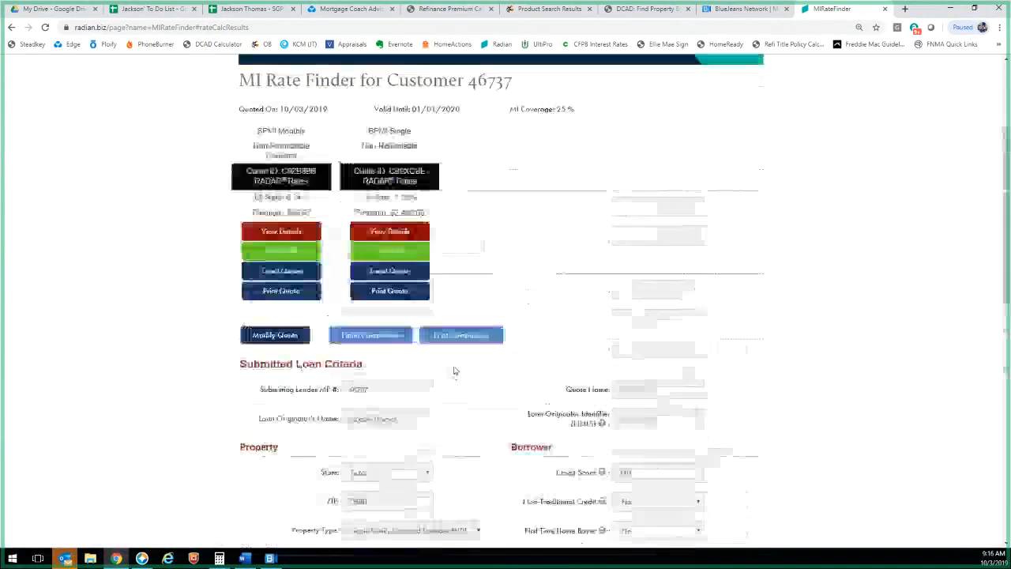
pyautogui.moveTo(284, 340); pyautogui.dragTo(316, 371)
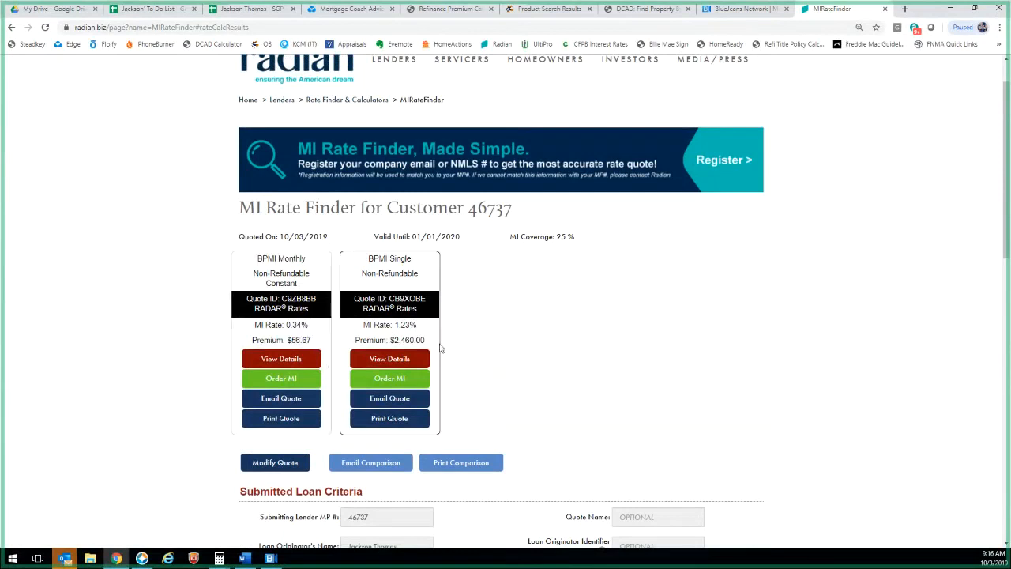
pyautogui.moveTo(441, 347); pyautogui.dragTo(392, 341)
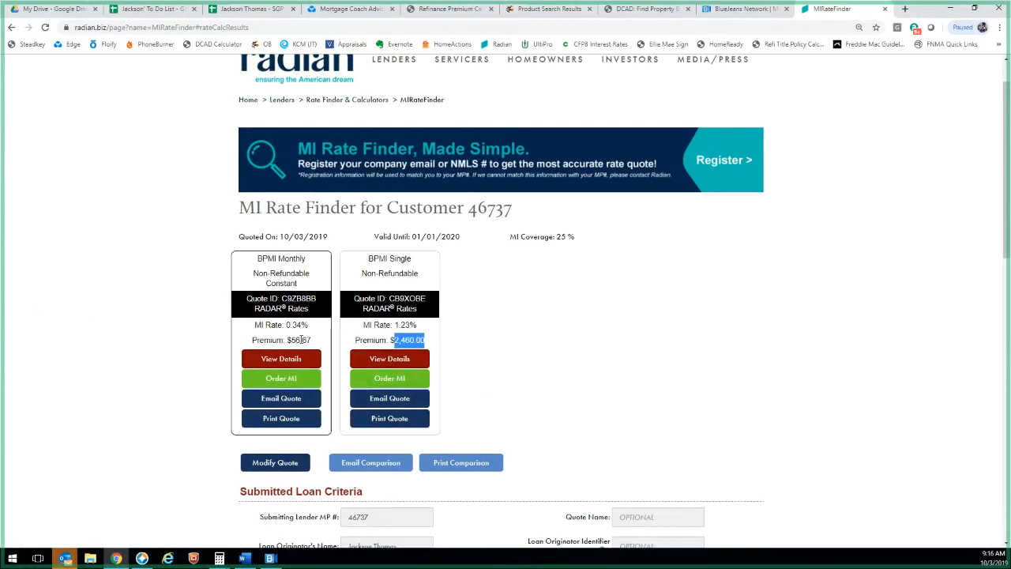
pyautogui.moveTo(282, 340); pyautogui.dragTo(311, 340)
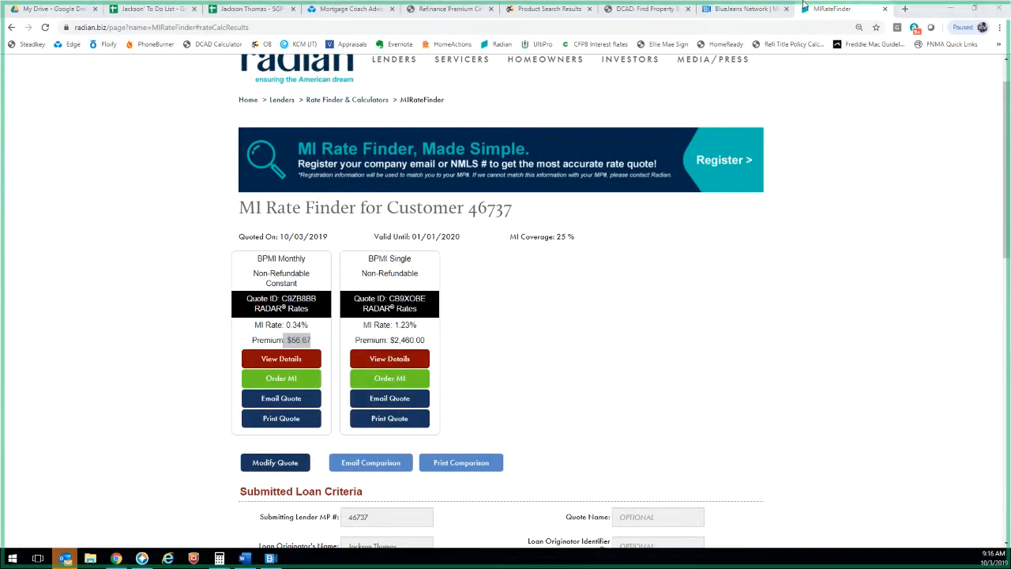
pyautogui.click(309, 14)
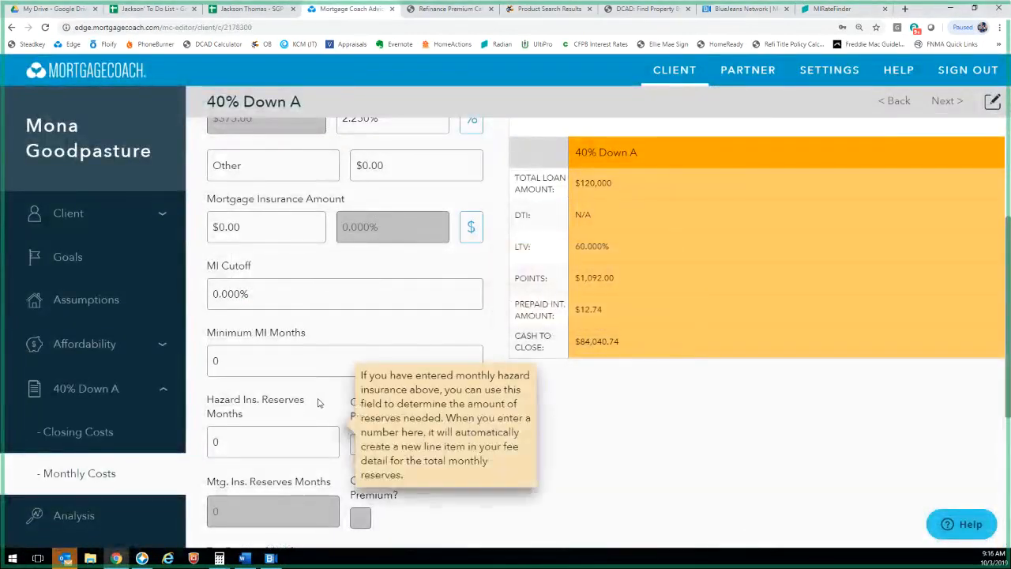
# Set hazard insurance and tax reserves to 3 months each and collect 12 months' hazard premium
pyautogui.scroll(-2, 323, 414)
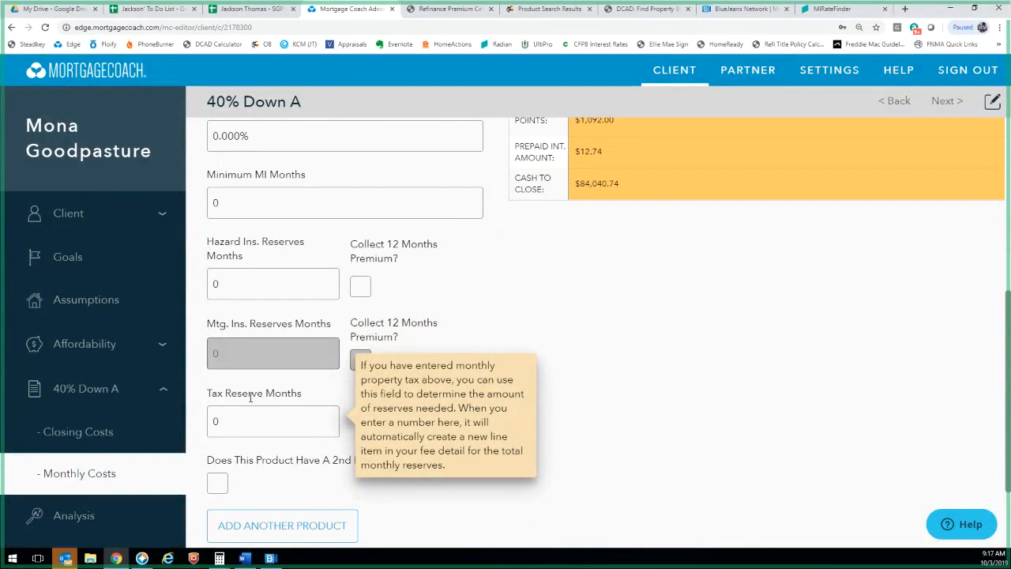
pyautogui.click(283, 283)
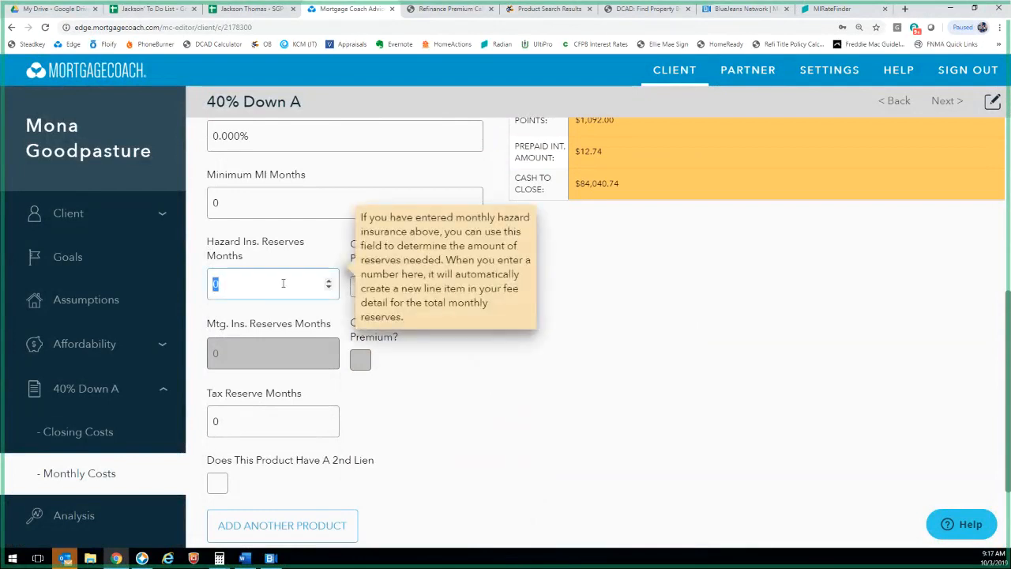
pyautogui.write('3')
pyautogui.press('Tab')
pyautogui.write('3')
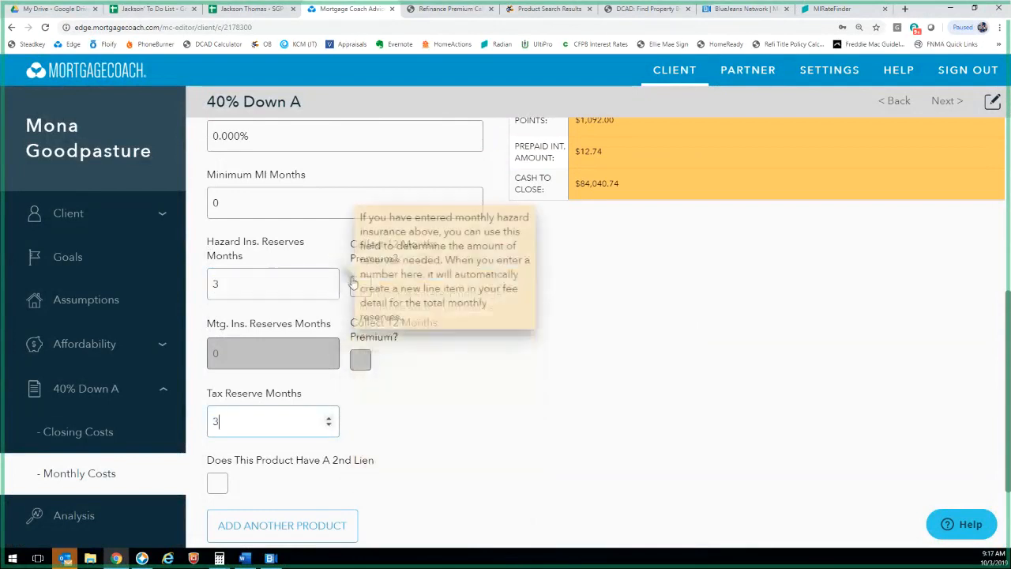
pyautogui.click(360, 290)
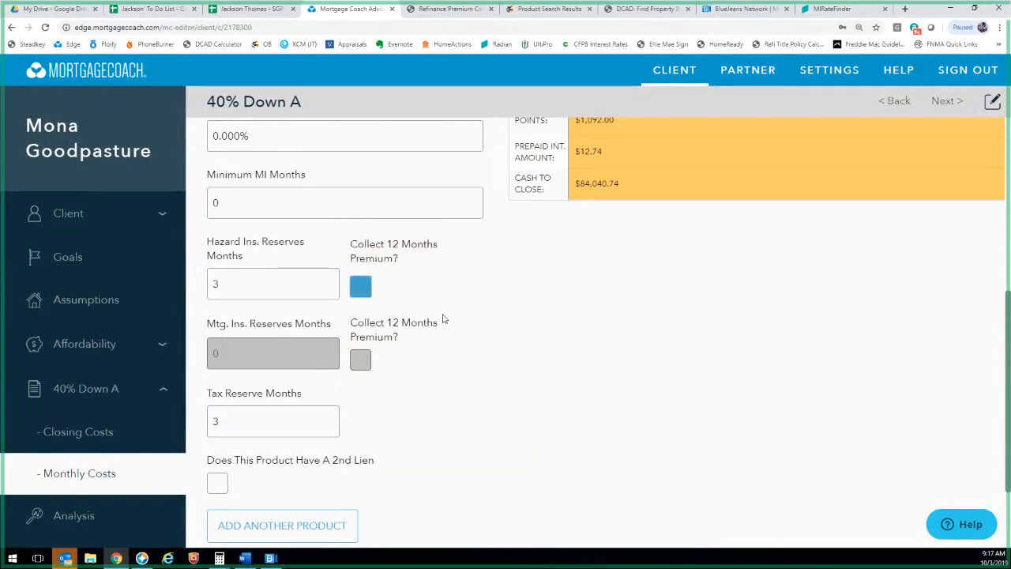
pyautogui.scroll(3, 281, 222)
pyautogui.scroll(2, 266, 280)
pyautogui.scroll(-2, 266, 301)
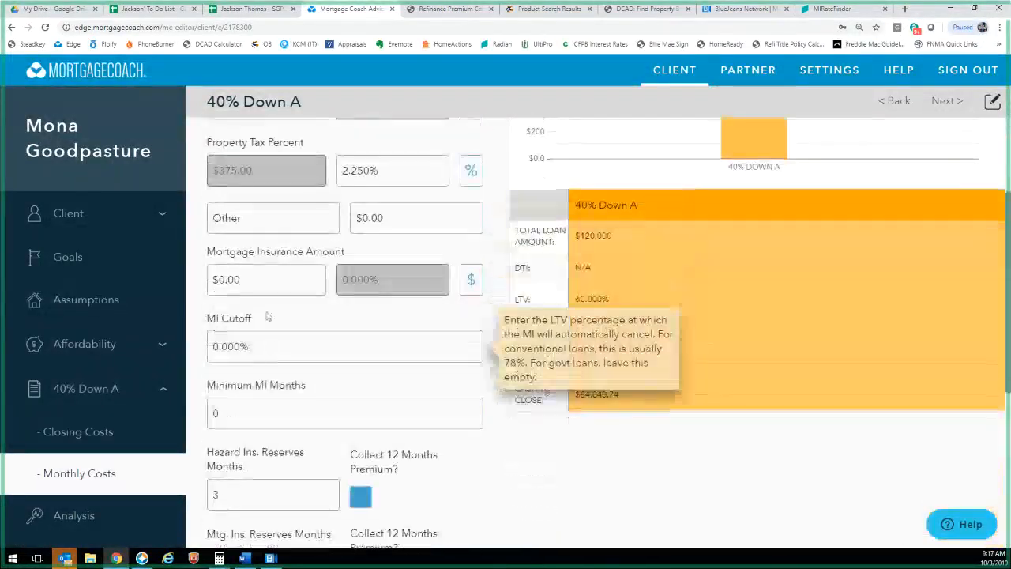
# Switch mortgage insurance to a percentage, try 0.80%, then set it to 0%
pyautogui.click(471, 280)
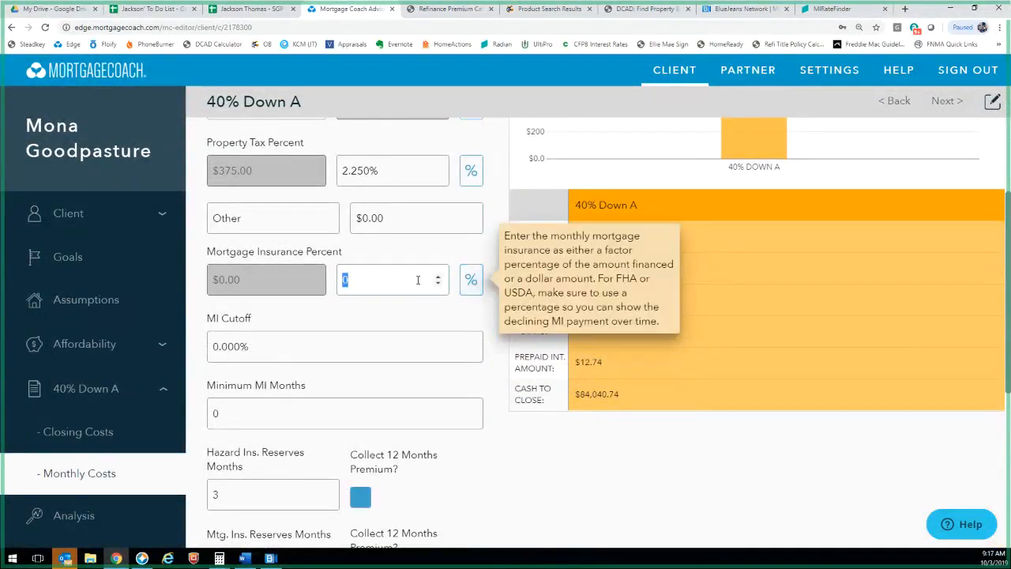
pyautogui.write('.85')
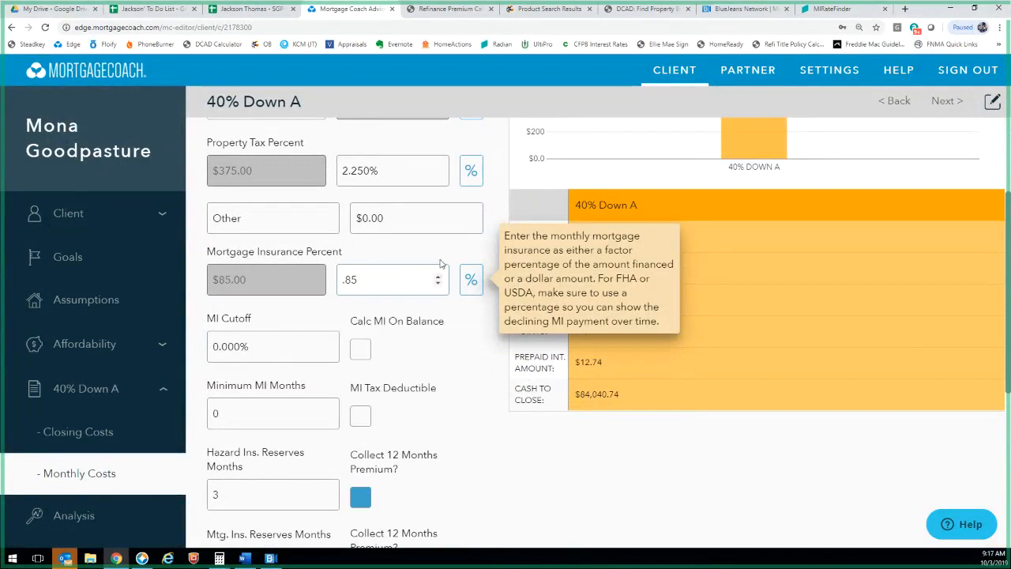
pyautogui.press('BackSpace')
pyautogui.press('BackSpace')
pyautogui.write('80')
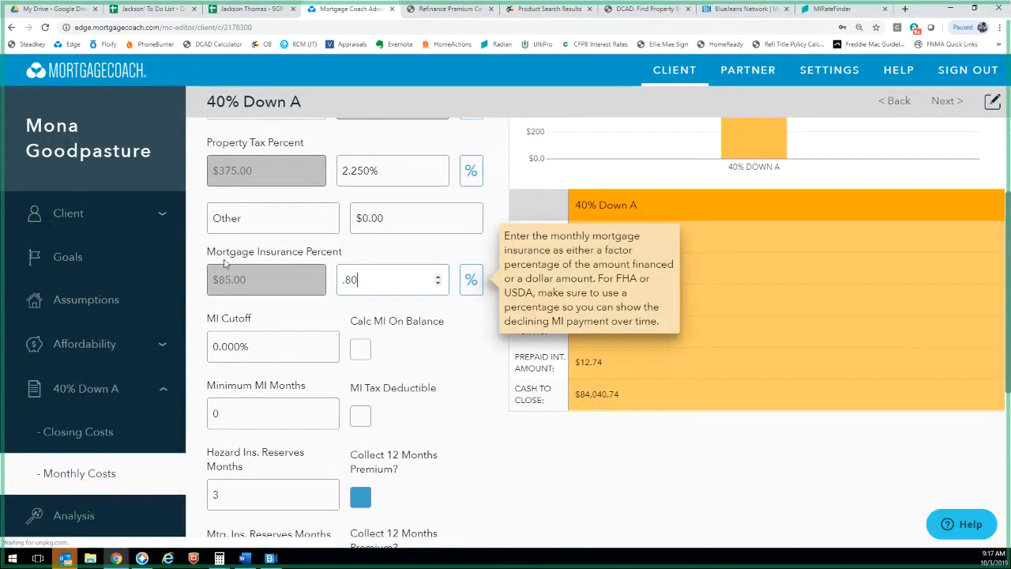
pyautogui.click(318, 322)
pyautogui.moveTo(373, 284); pyautogui.dragTo(292, 288)
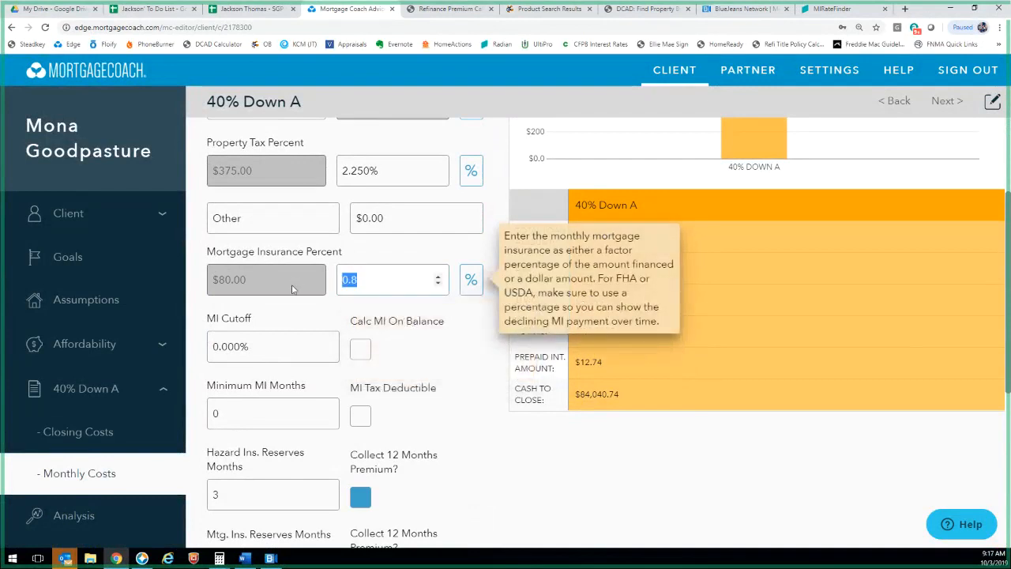
pyautogui.write('0')
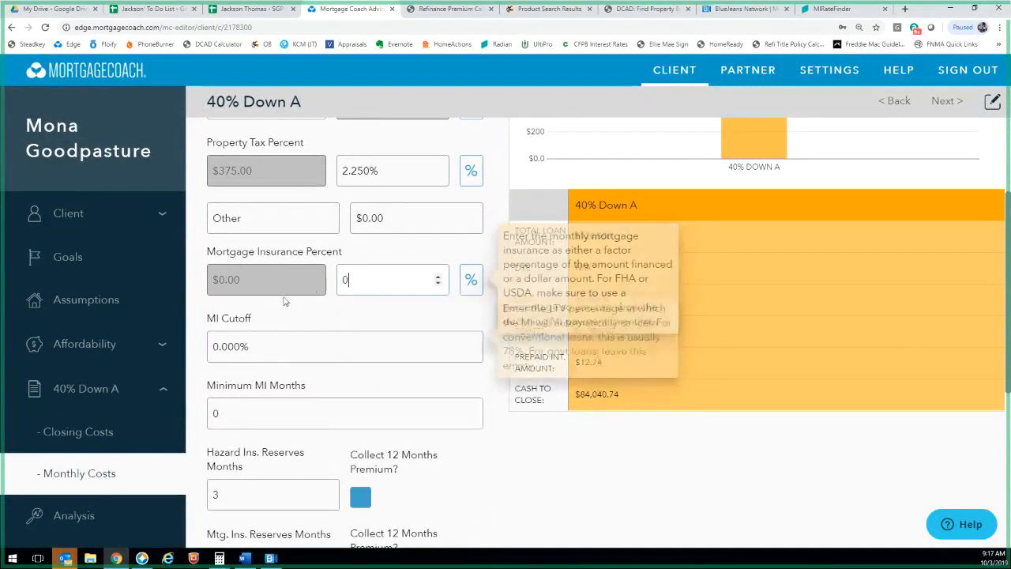
pyautogui.click(289, 327)
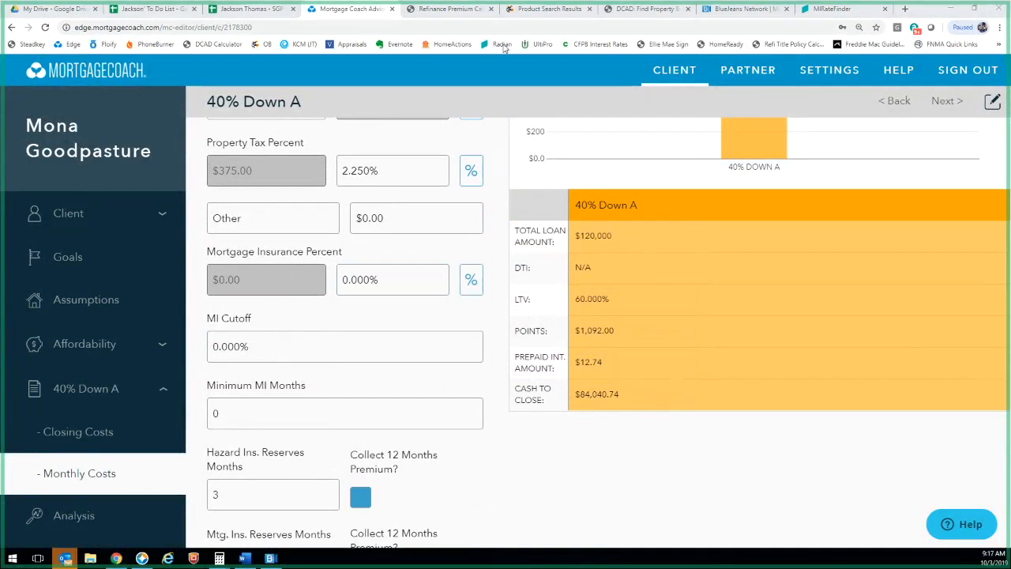
# Recheck the Radian quotes and reserve months, then go back to 40% Down A's Closing Costs
pyautogui.click(825, 11)
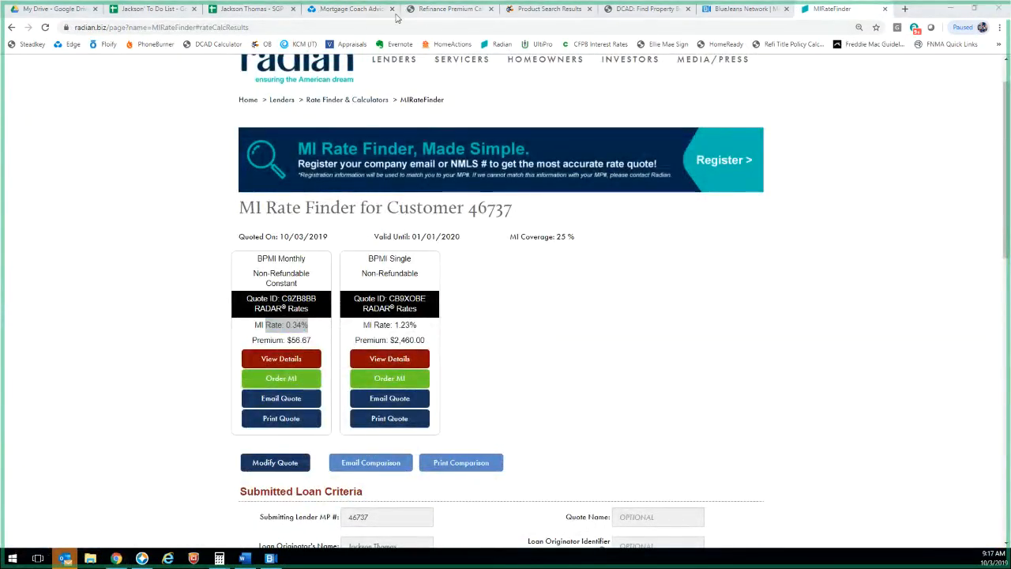
pyautogui.click(372, 9)
pyautogui.scroll(-5, 395, 356)
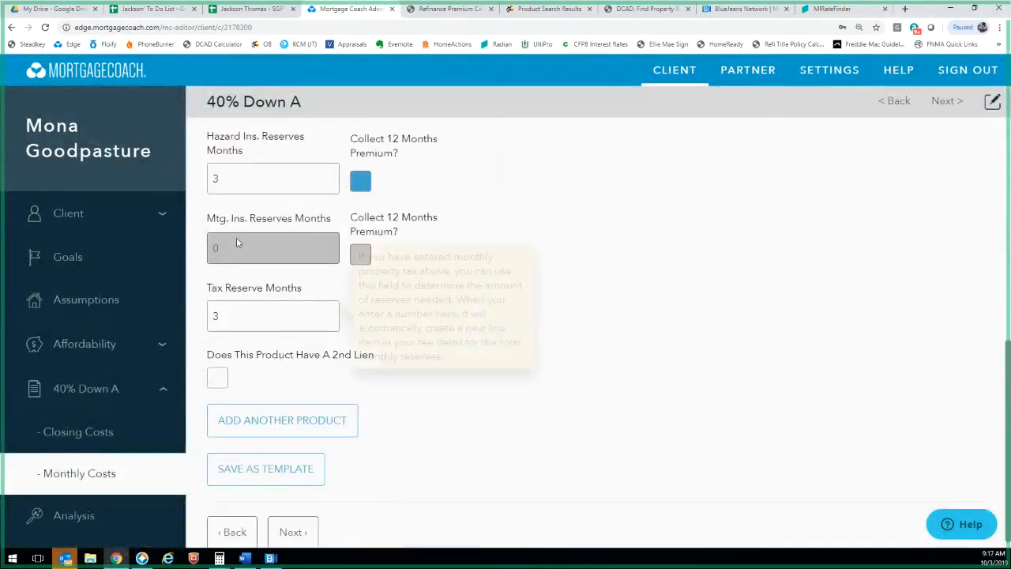
pyautogui.click(240, 187)
pyautogui.click(241, 314)
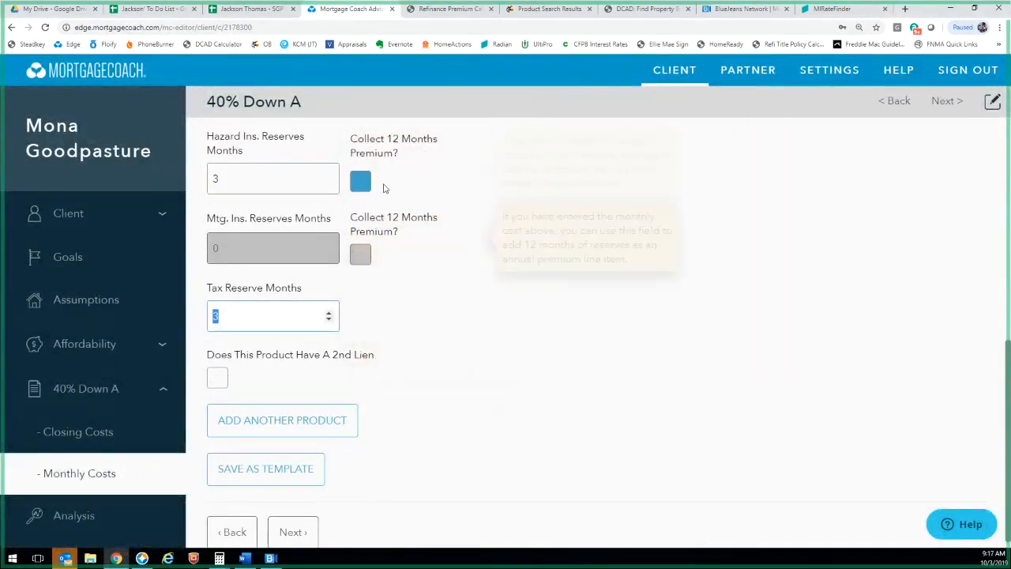
pyautogui.moveTo(364, 185)
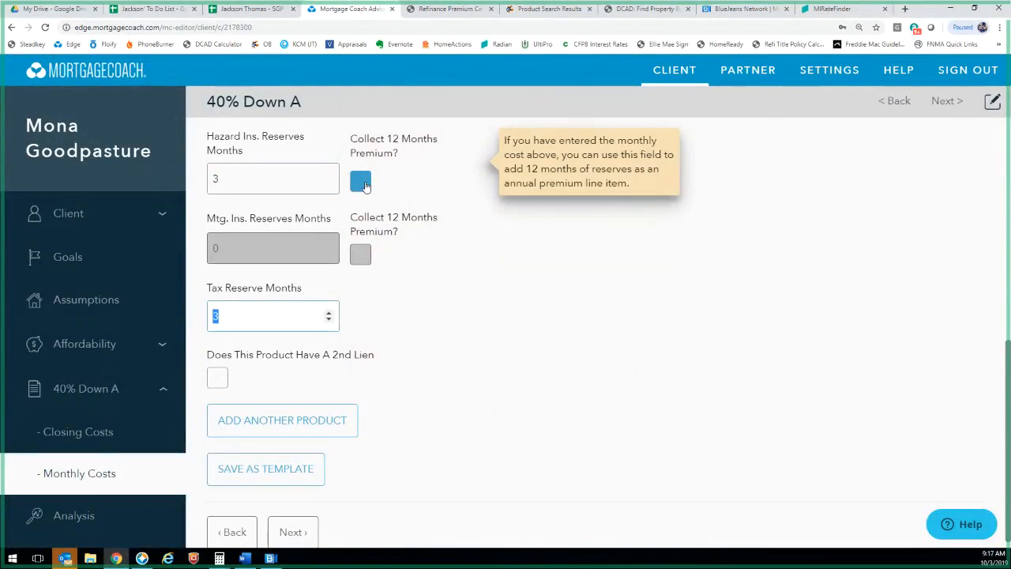
pyautogui.scroll(2, 300, 229)
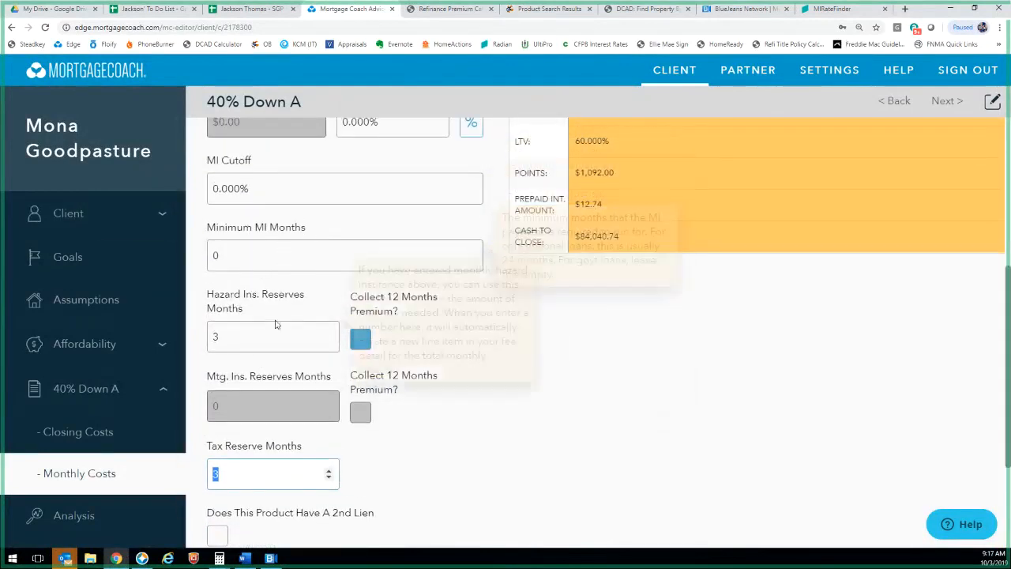
pyautogui.scroll(-1, 275, 342)
pyautogui.scroll(-1, 275, 341)
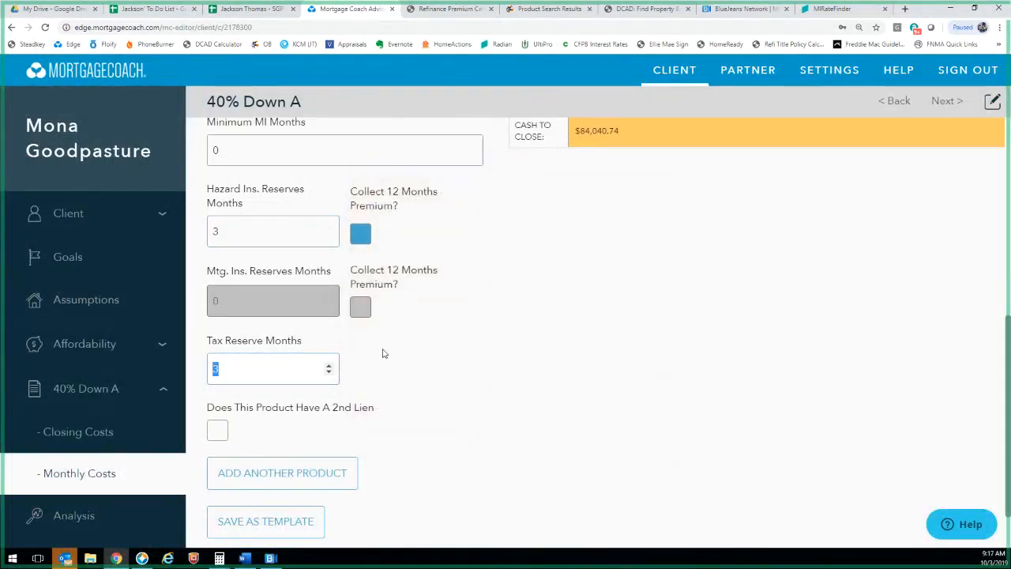
pyautogui.scroll(-1, 422, 296)
pyautogui.scroll(-1, 422, 295)
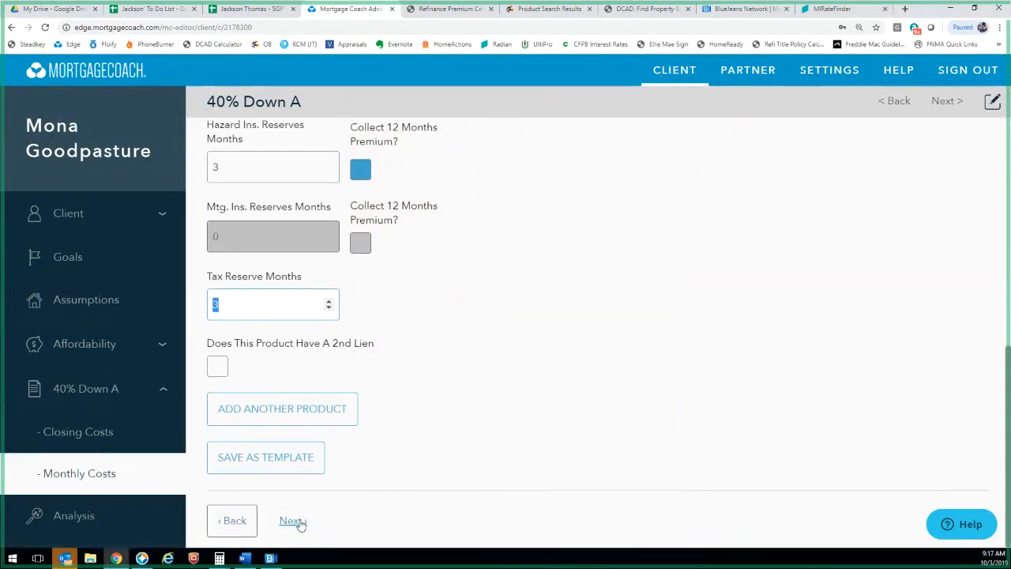
pyautogui.click(245, 527)
pyautogui.scroll(-3, 331, 267)
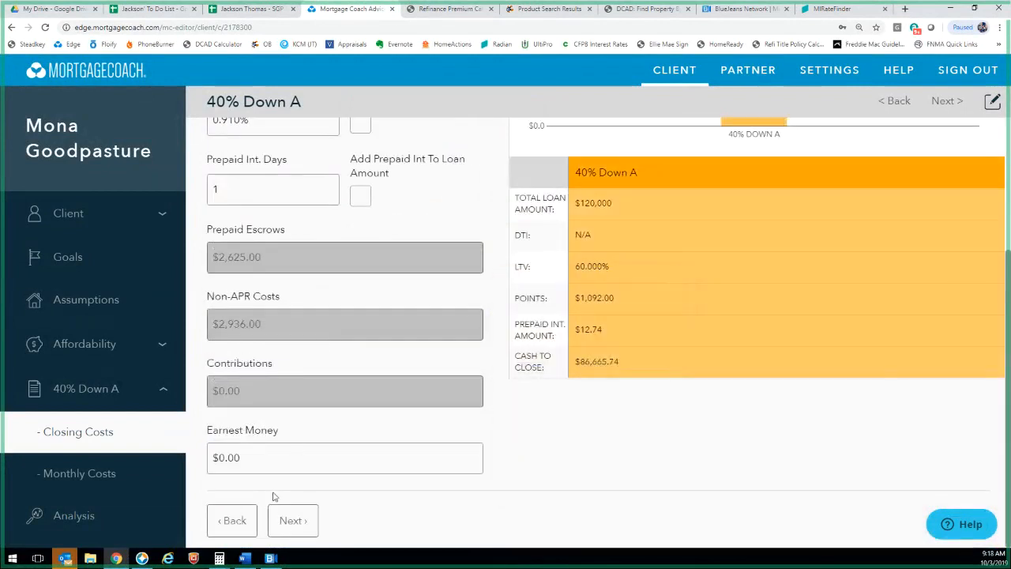
# Set the upfront premium type to FHA on the product information page
pyautogui.click(231, 518)
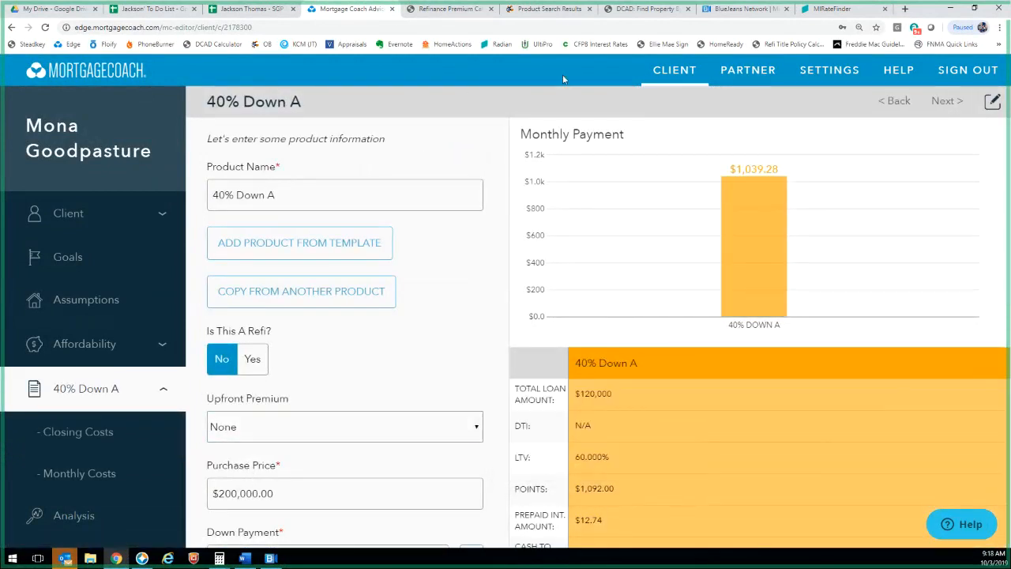
pyautogui.click(290, 426)
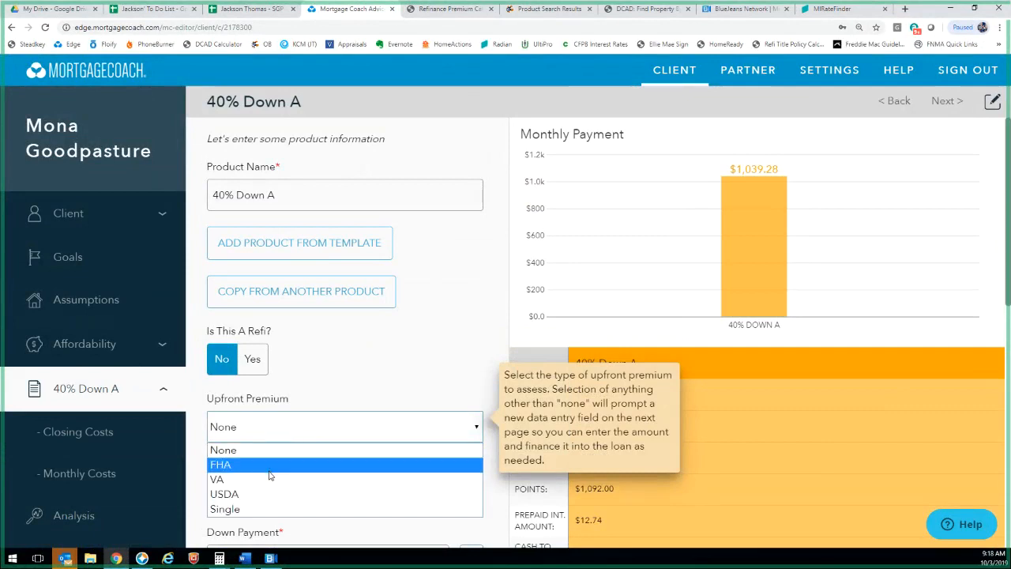
pyautogui.click(272, 469)
pyautogui.scroll(-10, 300, 506)
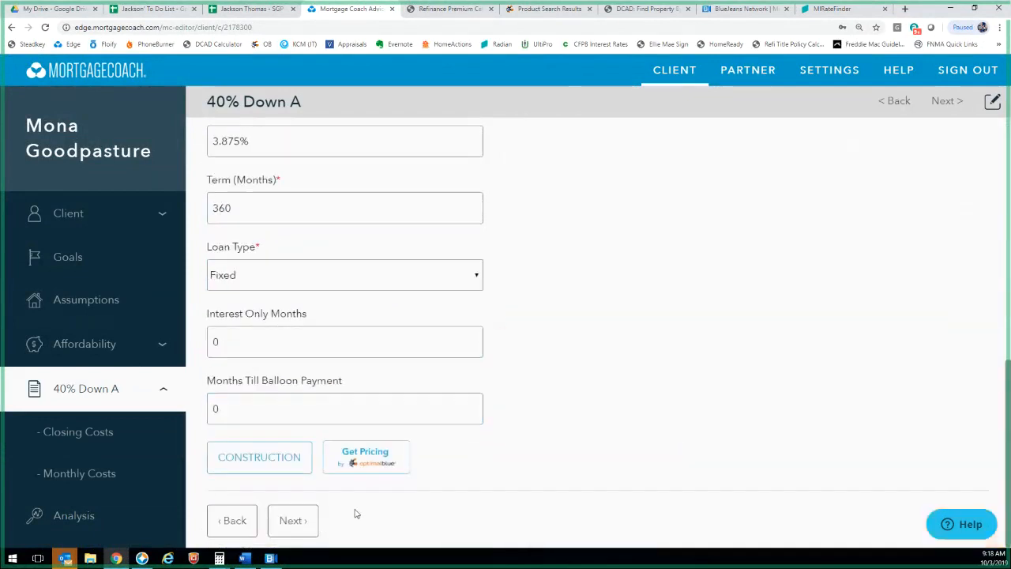
# Set the upfront MIP to 1.75% ($2,100.00) and add it to the loan amount
pyautogui.click(292, 521)
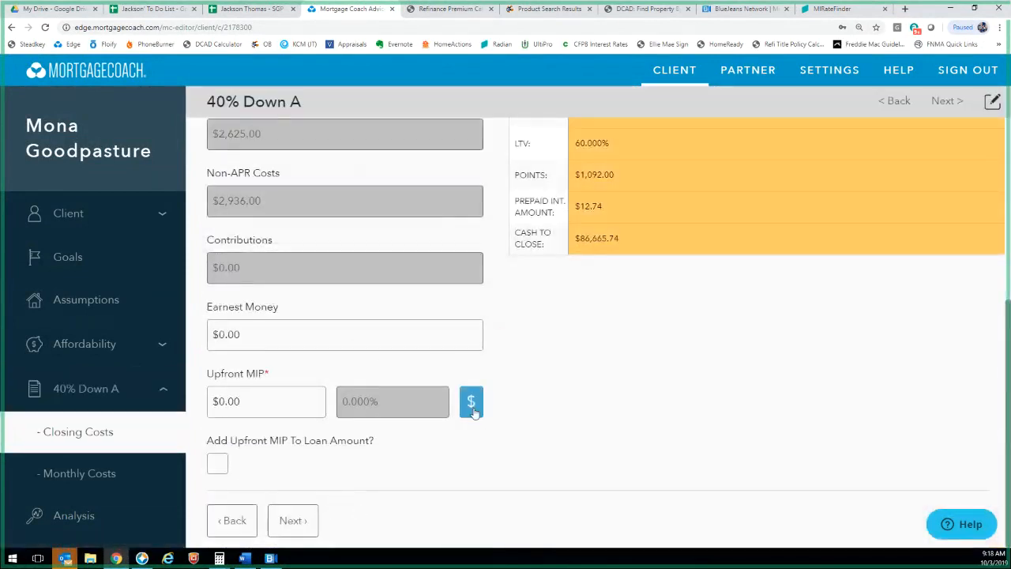
pyautogui.click(471, 402)
pyautogui.write('1.75')
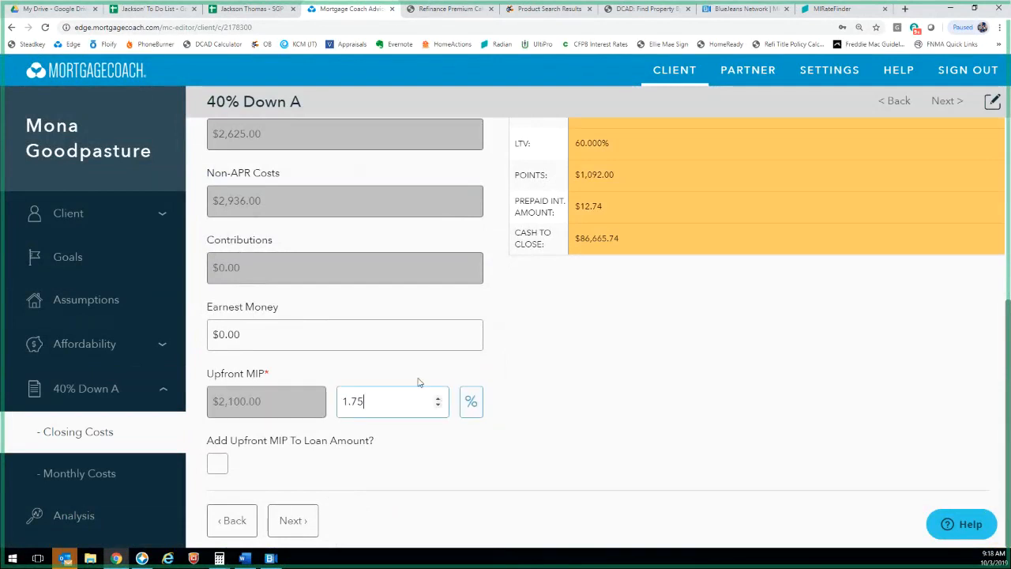
pyautogui.click(218, 467)
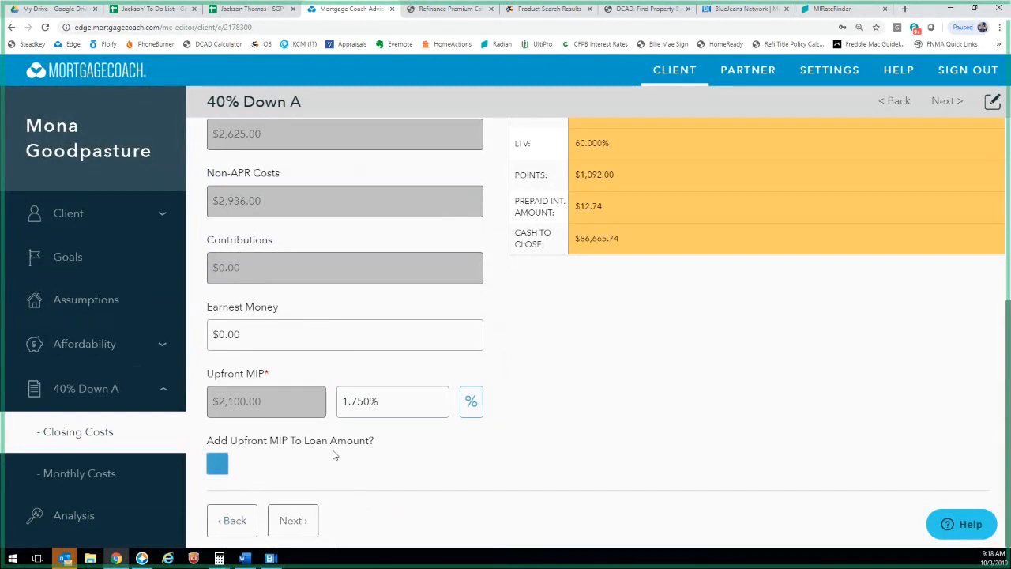
# Enter Radian's 1.23% single-premium rate as the upfront MIP percentage
pyautogui.click(851, 9)
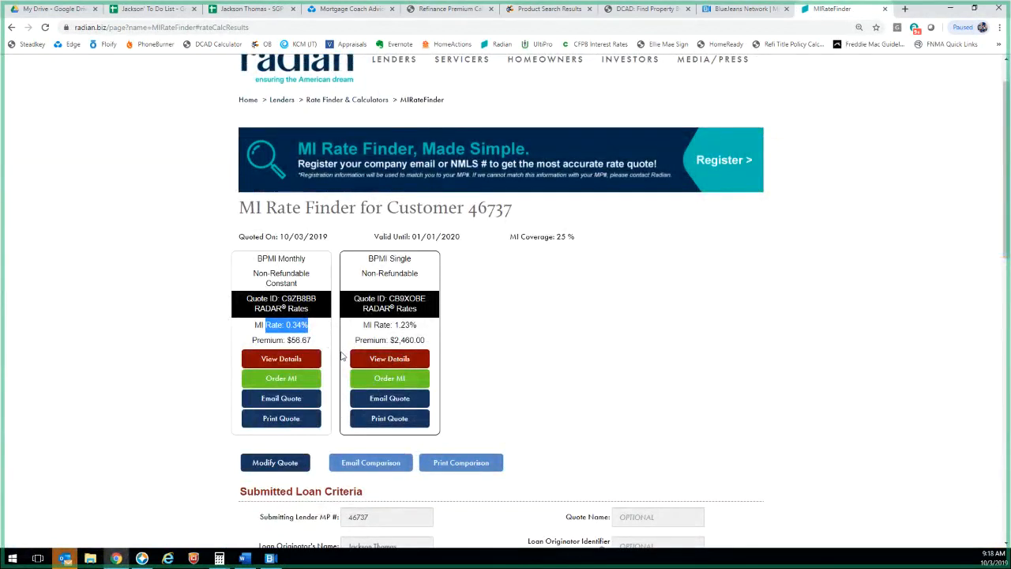
pyautogui.moveTo(417, 324); pyautogui.dragTo(394, 325)
pyautogui.click(607, 8)
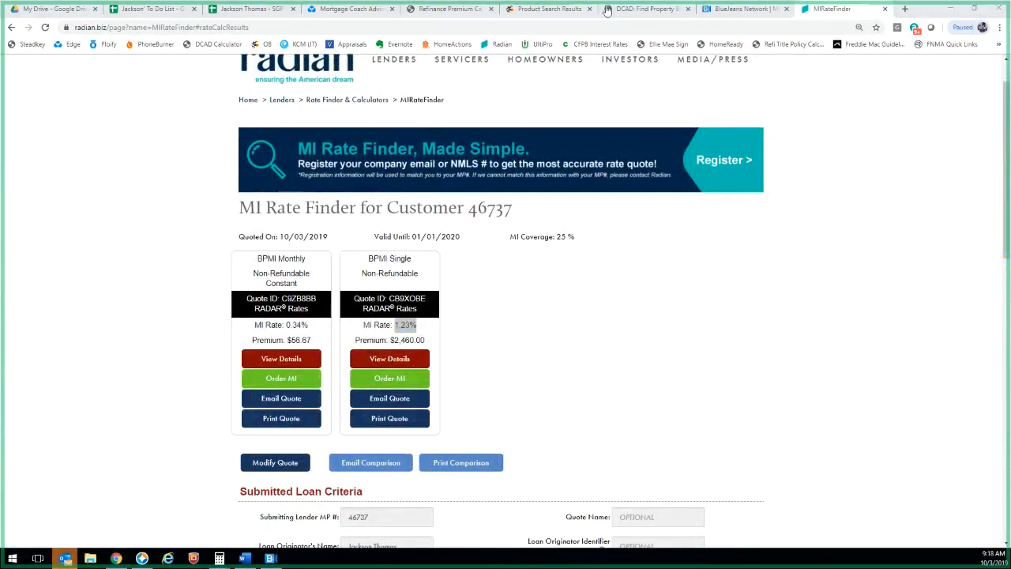
pyautogui.click(306, 10)
pyautogui.hotkey('shift', 'Tab')
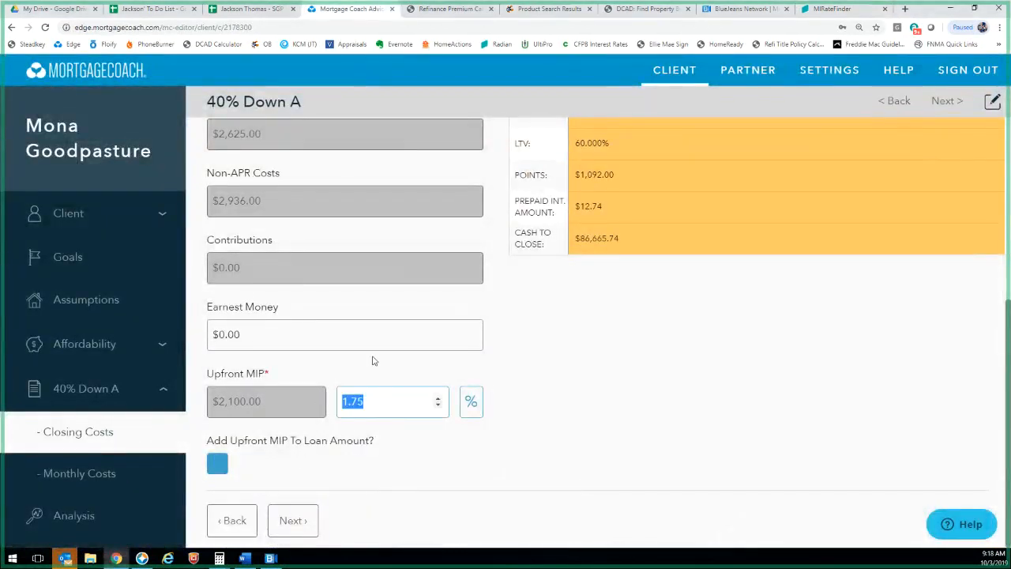
pyautogui.write('1.23')
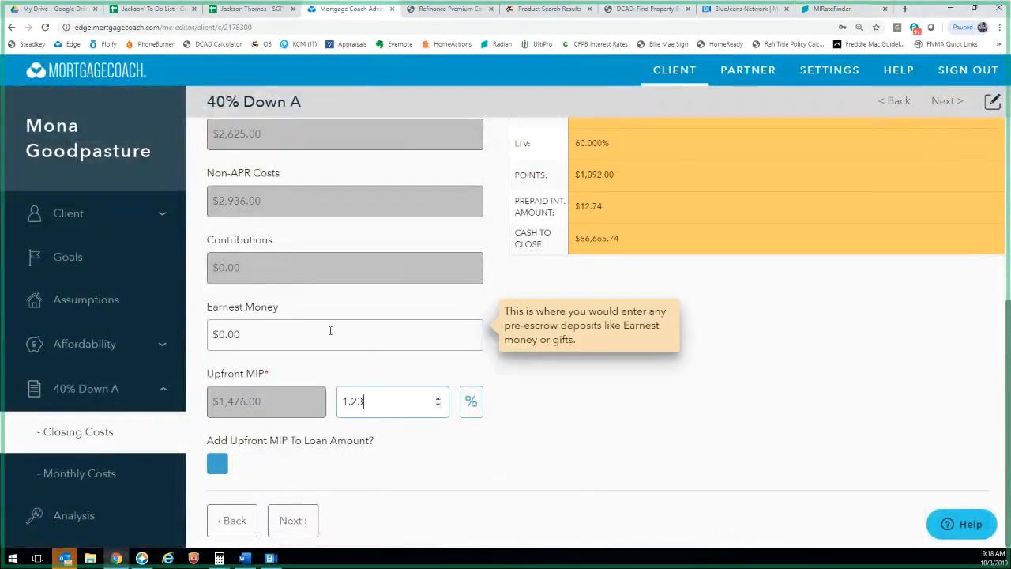
pyautogui.click(427, 467)
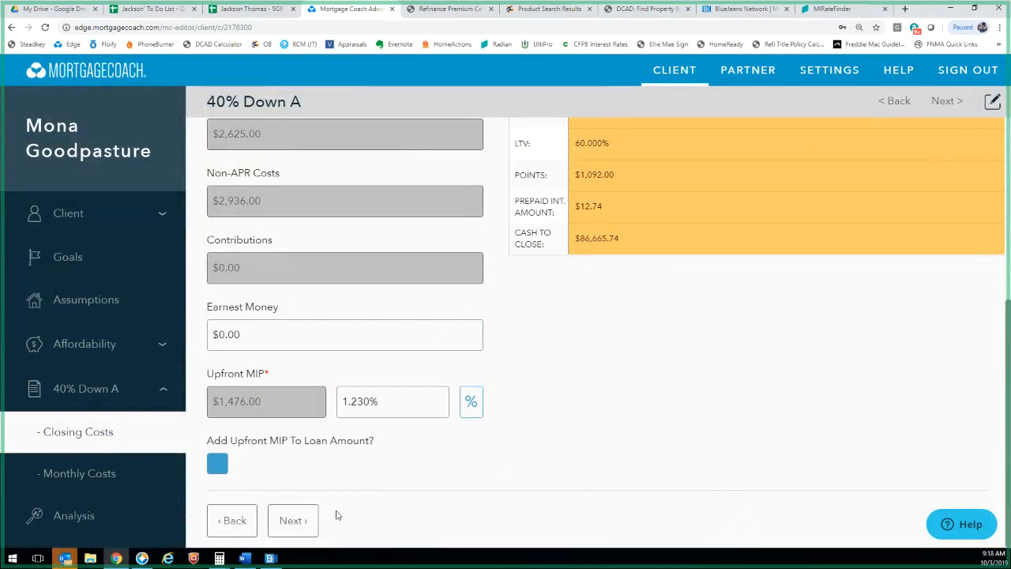
# Reset the upfront MIP to 0% ($0.00)
pyautogui.click(395, 405)
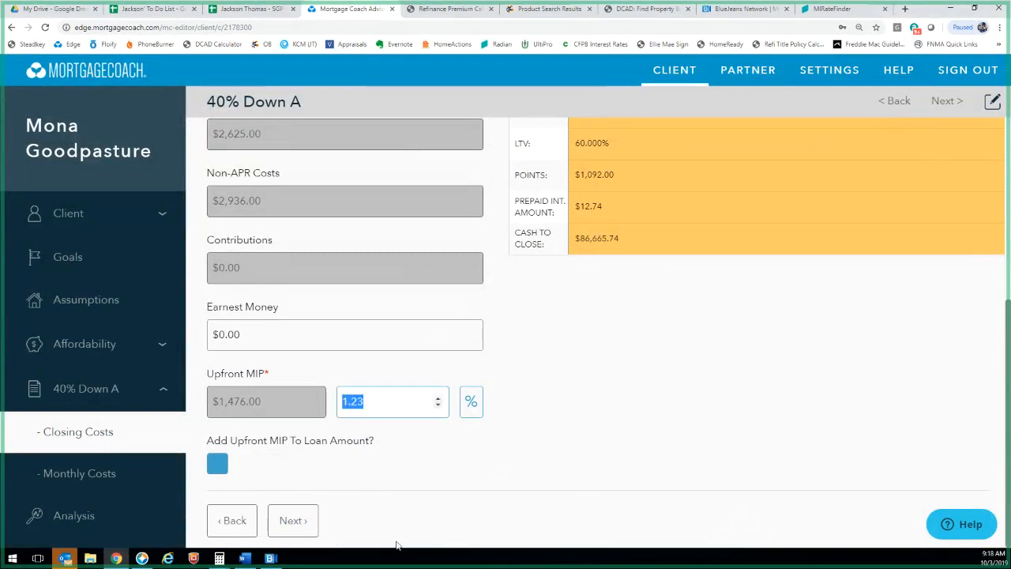
pyautogui.write('0')
pyautogui.click(219, 467)
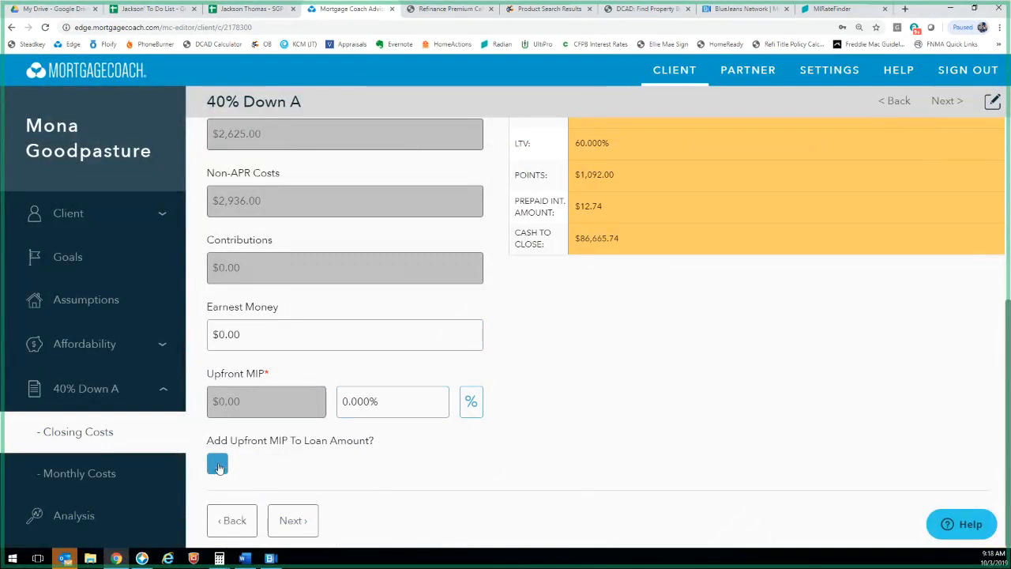
# Set 40% Down A's upfront premium type to None
pyautogui.click(233, 520)
pyautogui.scroll(-2, 261, 316)
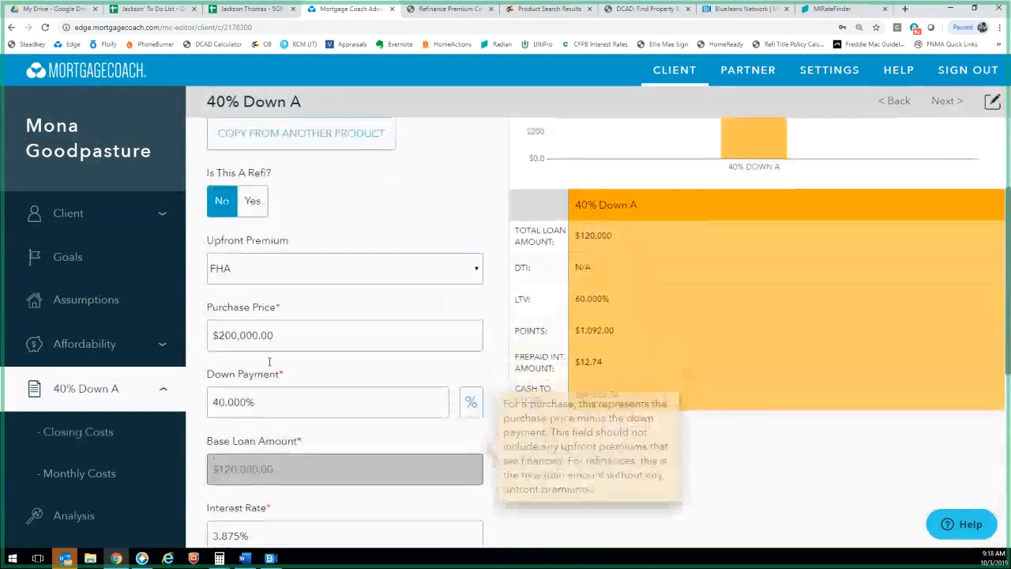
pyautogui.click(260, 269)
pyautogui.click(253, 293)
pyautogui.scroll(-8, 269, 316)
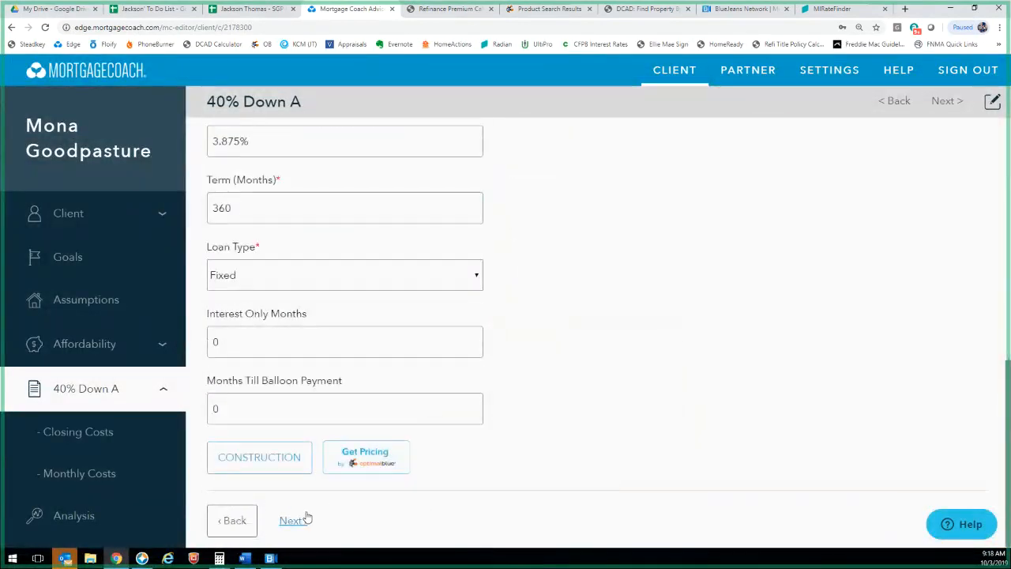
# Advance 40% Down A through its closing costs and monthly costs pages
pyautogui.click(304, 516)
pyautogui.scroll(-2, 316, 510)
pyautogui.click(292, 519)
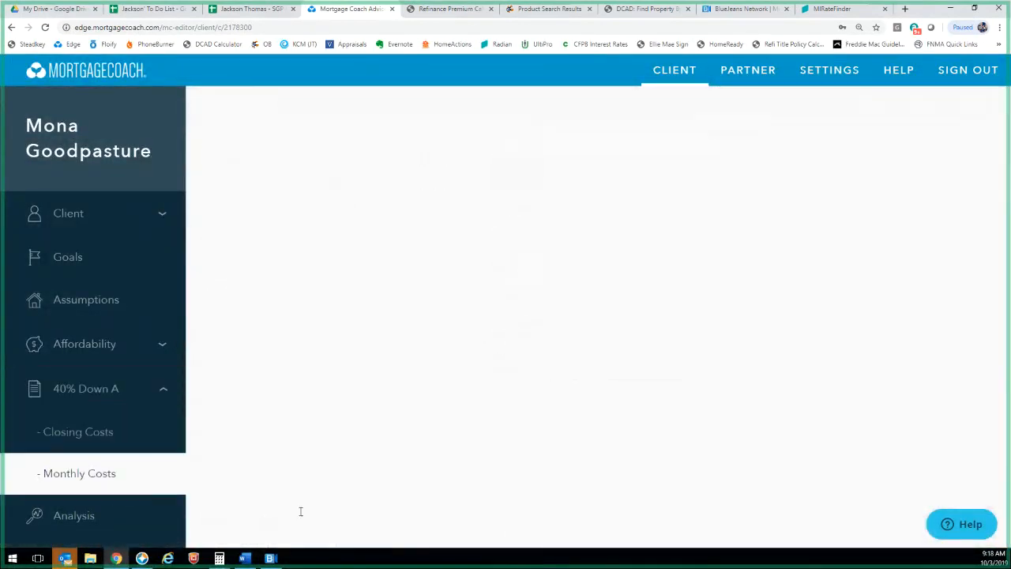
pyautogui.scroll(-5, 301, 510)
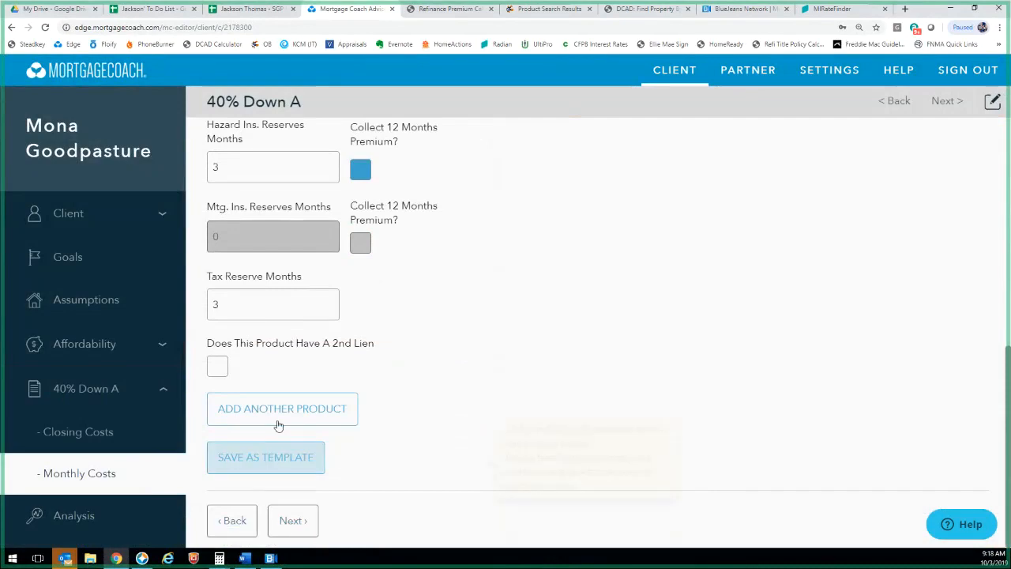
# Add a second, empty loan product, Product 2, without copying another product's details
pyautogui.click(278, 425)
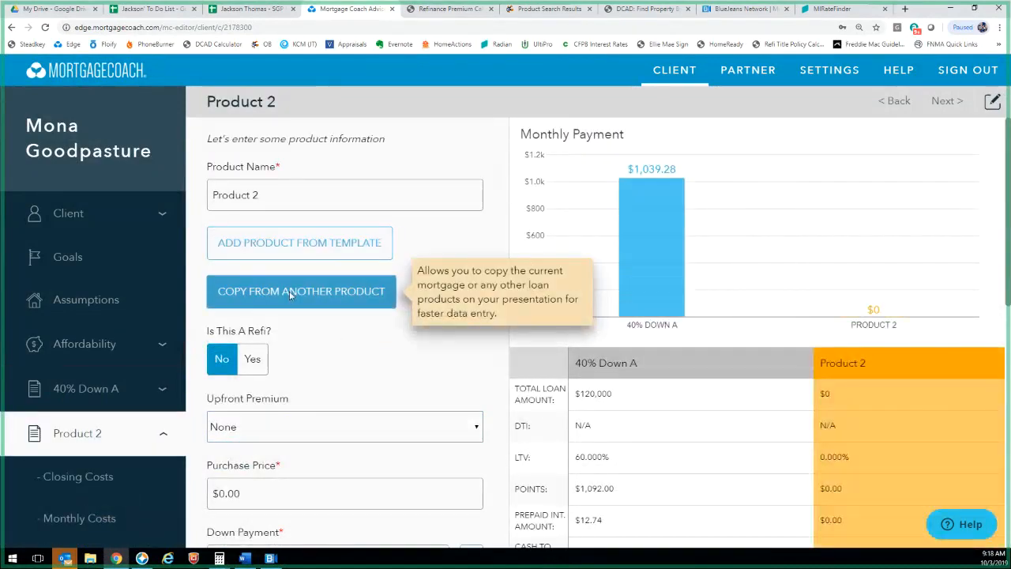
pyautogui.click(286, 292)
pyautogui.click(588, 375)
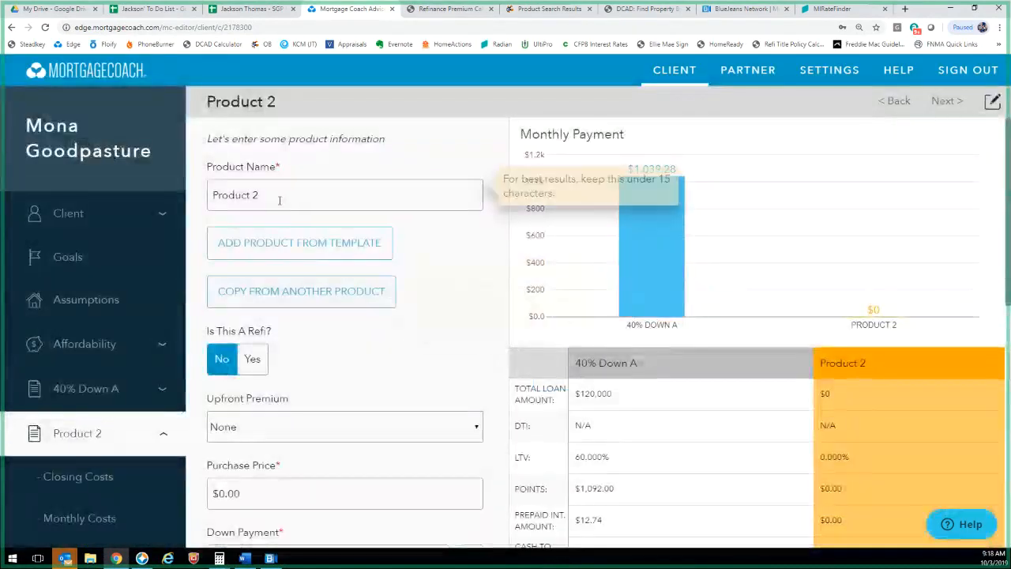
pyautogui.scroll(-10, 235, 431)
pyautogui.click(229, 519)
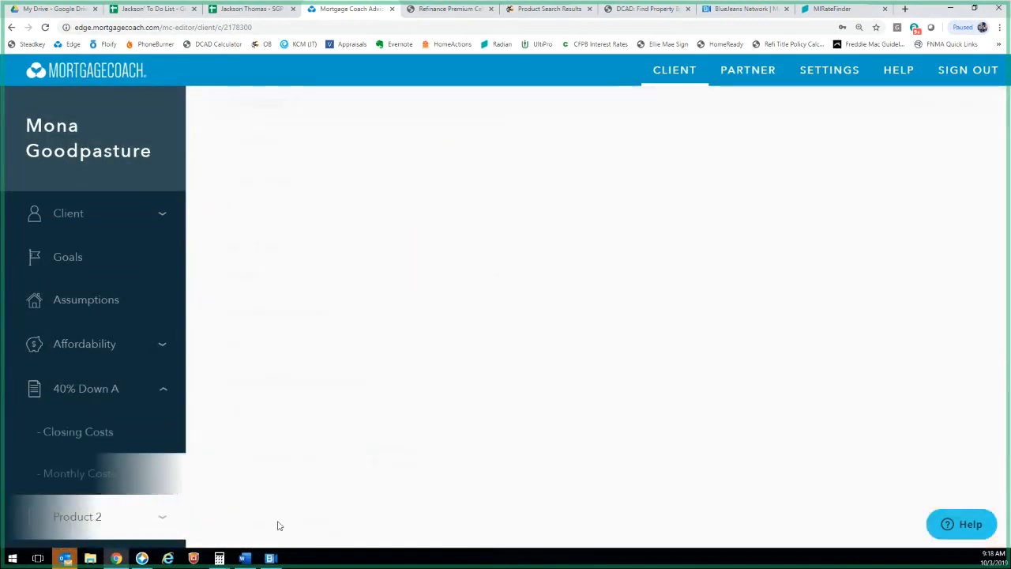
pyautogui.scroll(-10, 292, 505)
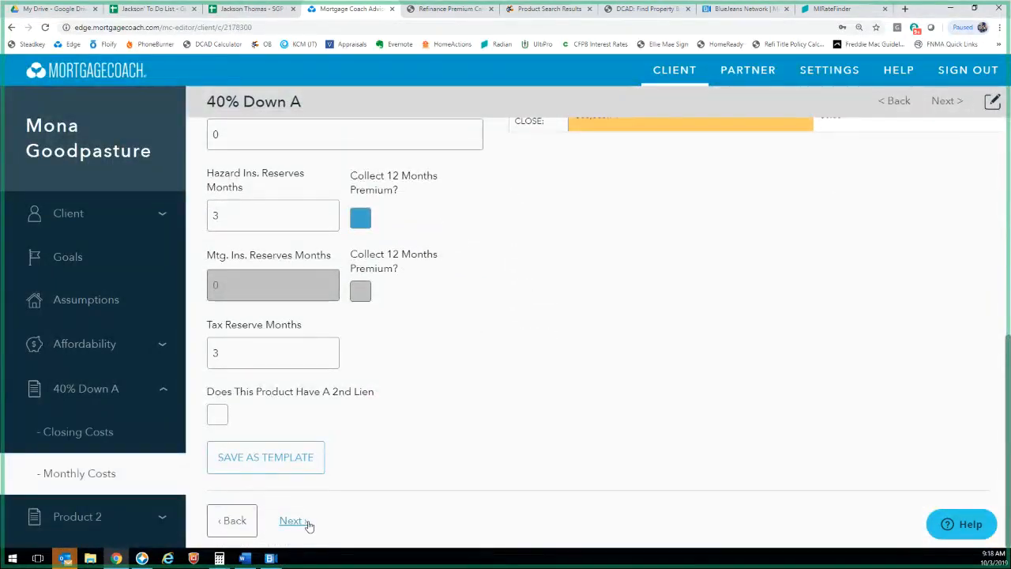
pyautogui.click(278, 524)
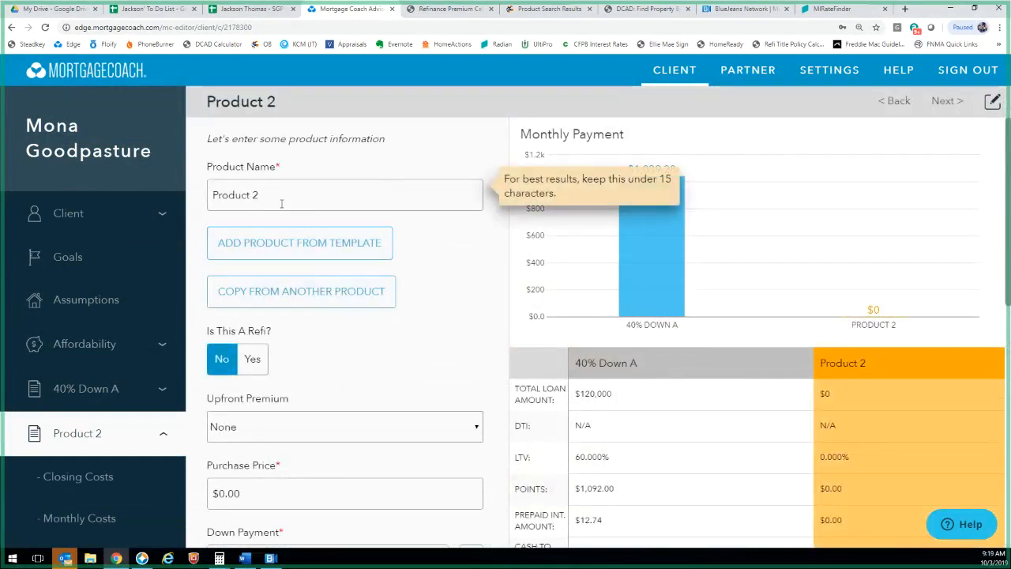
# Name the new product '40% Down B' and copy 40% Down A's loan details into it
pyautogui.write('40% Down B')
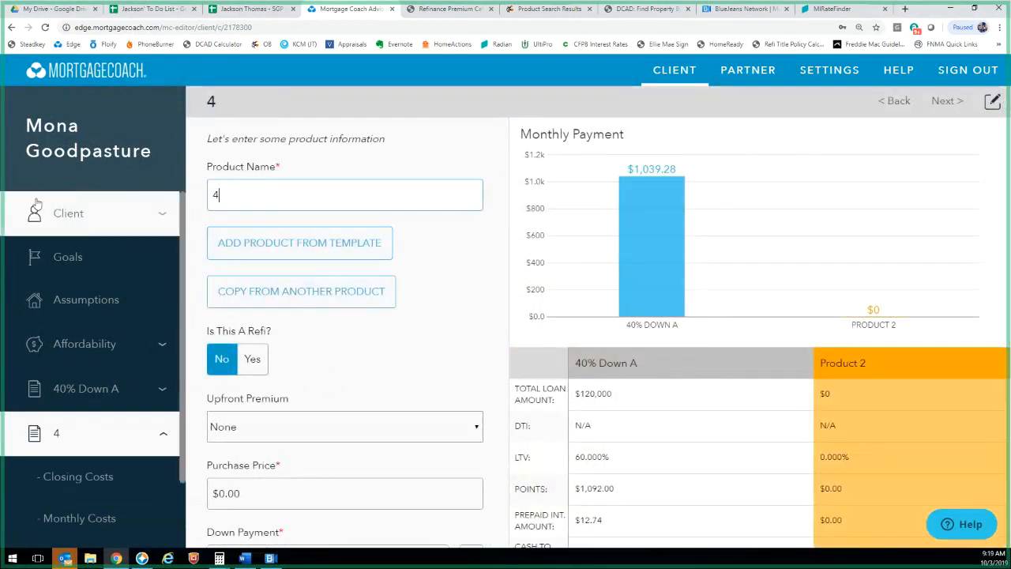
pyautogui.click(296, 290)
pyautogui.click(391, 320)
pyautogui.click(395, 339)
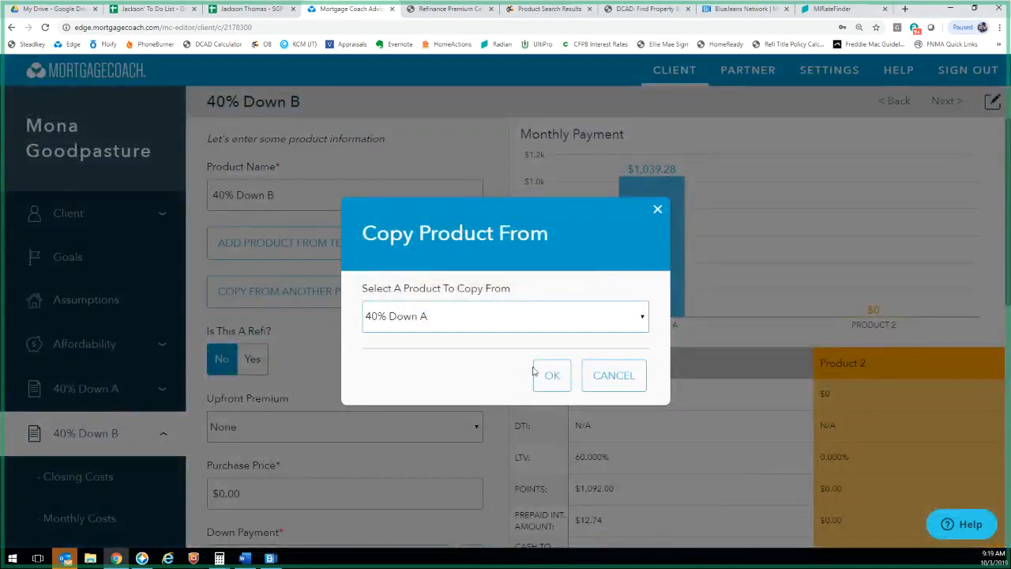
pyautogui.click(545, 376)
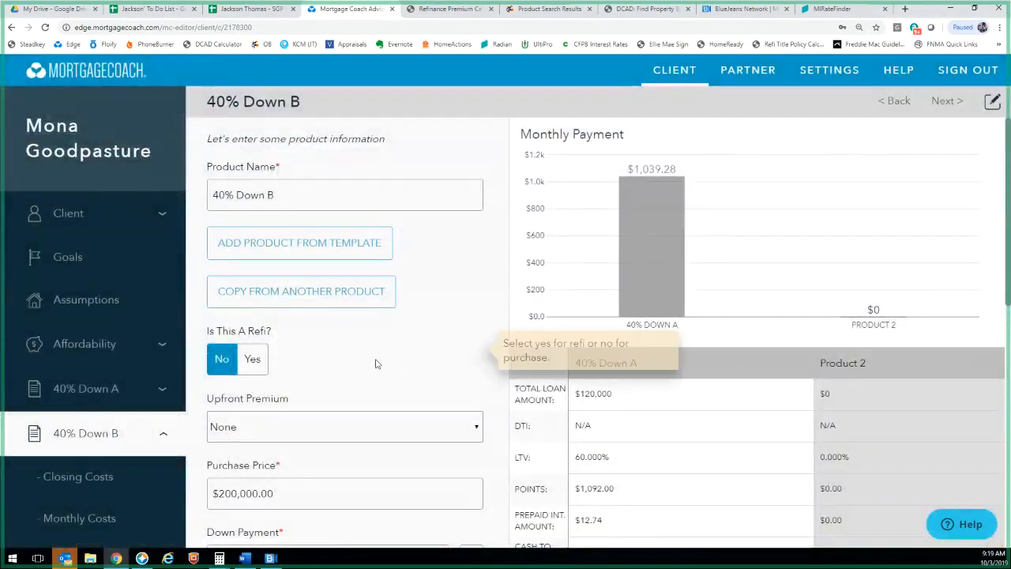
pyautogui.click(142, 559)
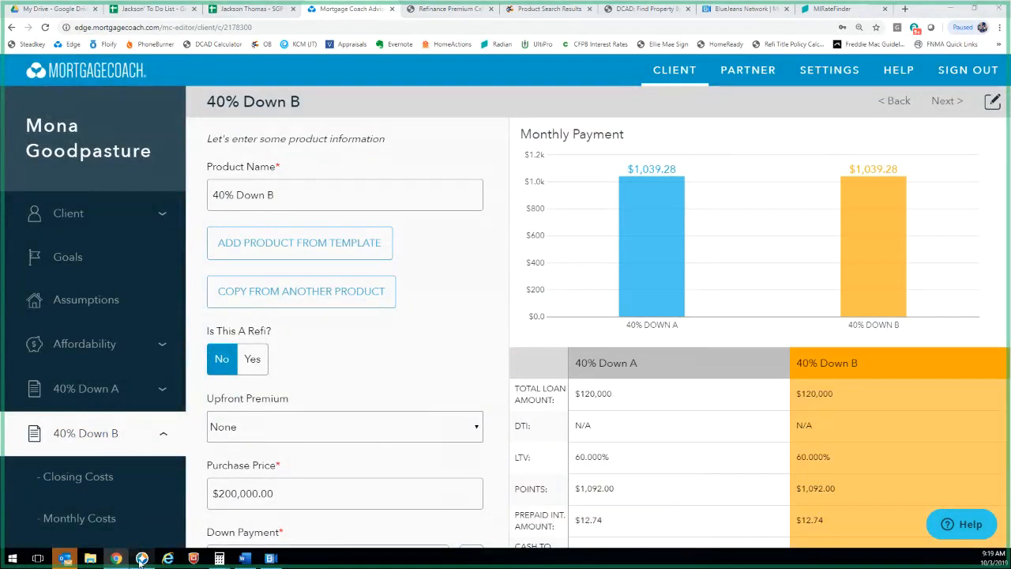
pyautogui.click(116, 560)
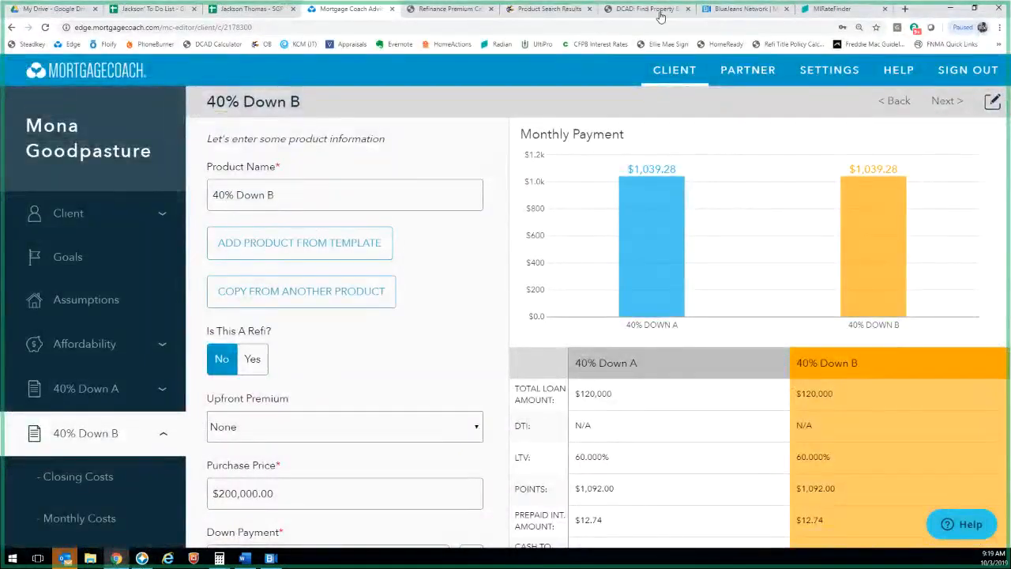
# In Encompass, expand Summit Funding 30 Year Fixed pricing and mark the 3.750% rate row
pyautogui.click(552, 9)
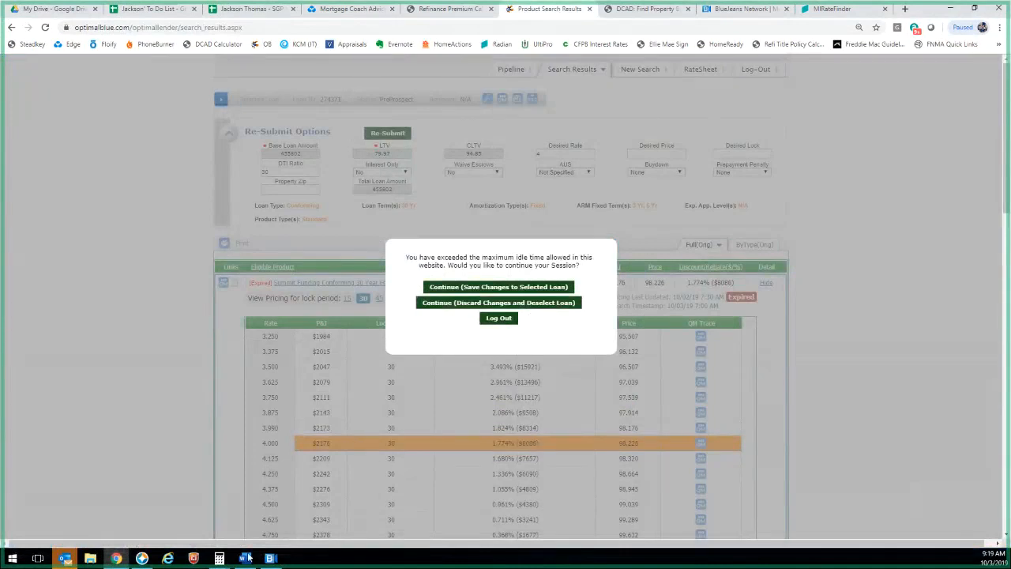
pyautogui.click(143, 559)
pyautogui.click(111, 34)
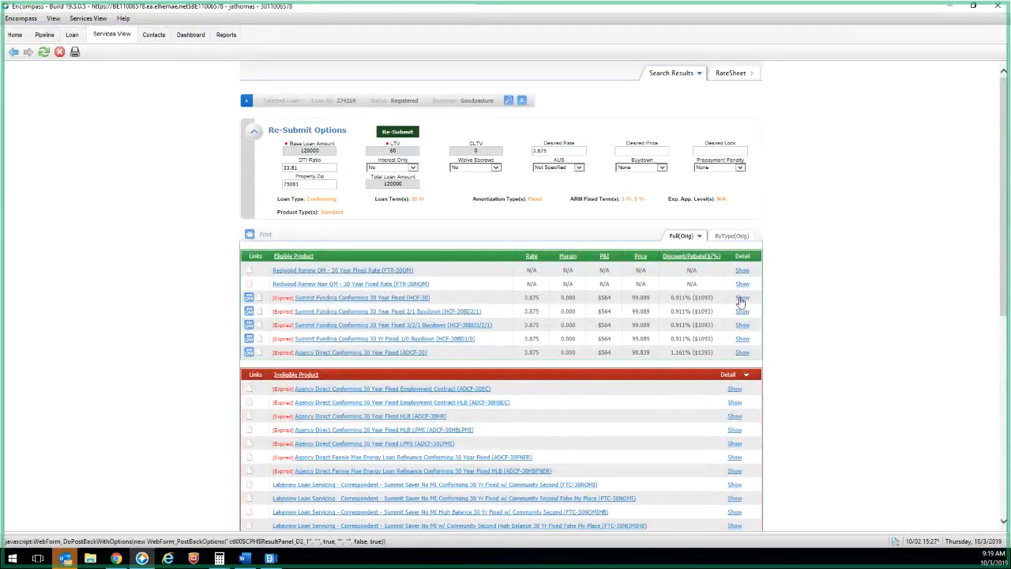
pyautogui.click(741, 297)
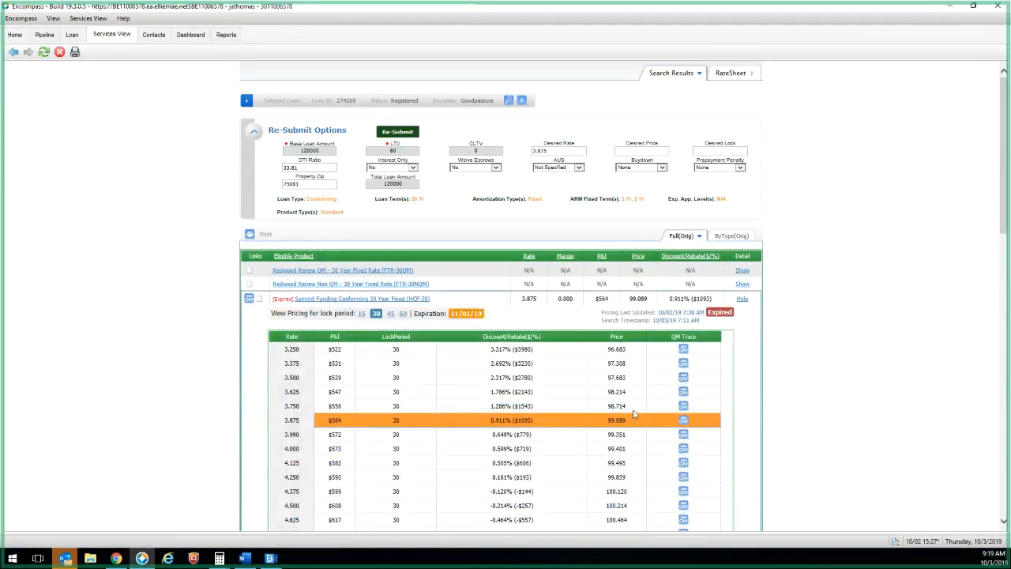
pyautogui.moveTo(632, 408); pyautogui.dragTo(282, 406)
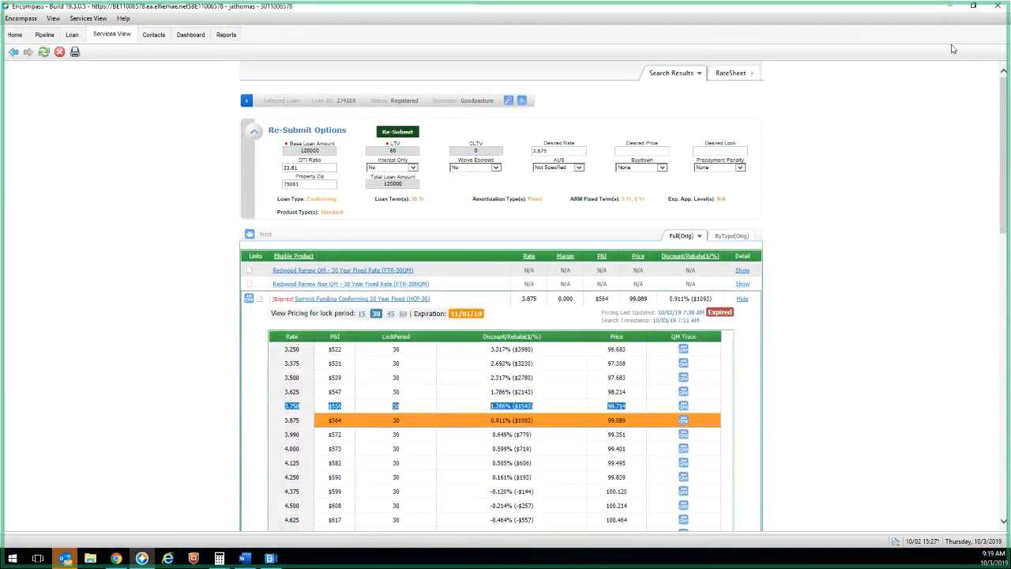
# Switch between the Encompass and browser windows, ending on Mortgage Coach's 40% Down B product
pyautogui.click(951, 8)
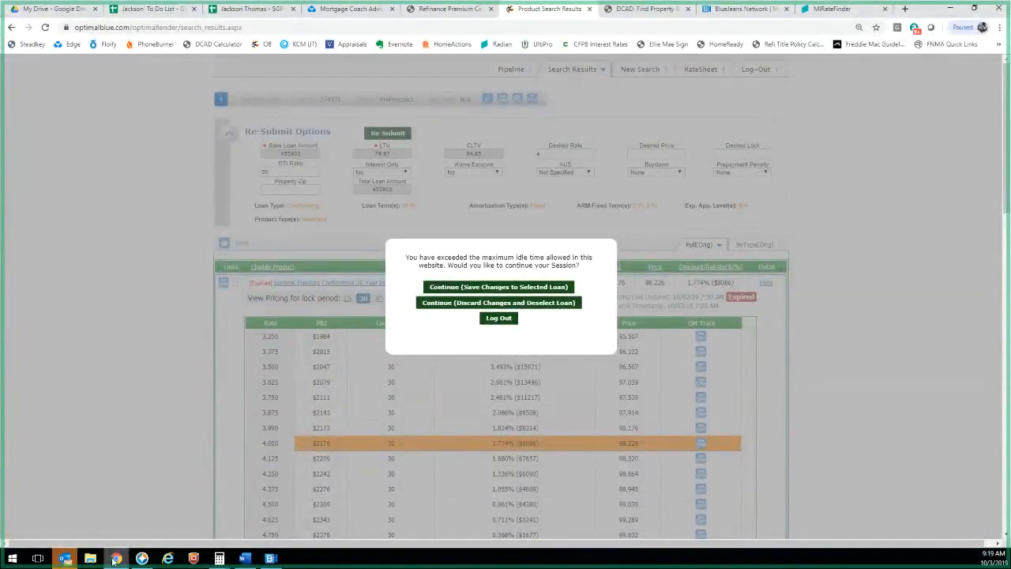
pyautogui.click(117, 560)
pyautogui.click(117, 559)
pyautogui.moveTo(122, 560)
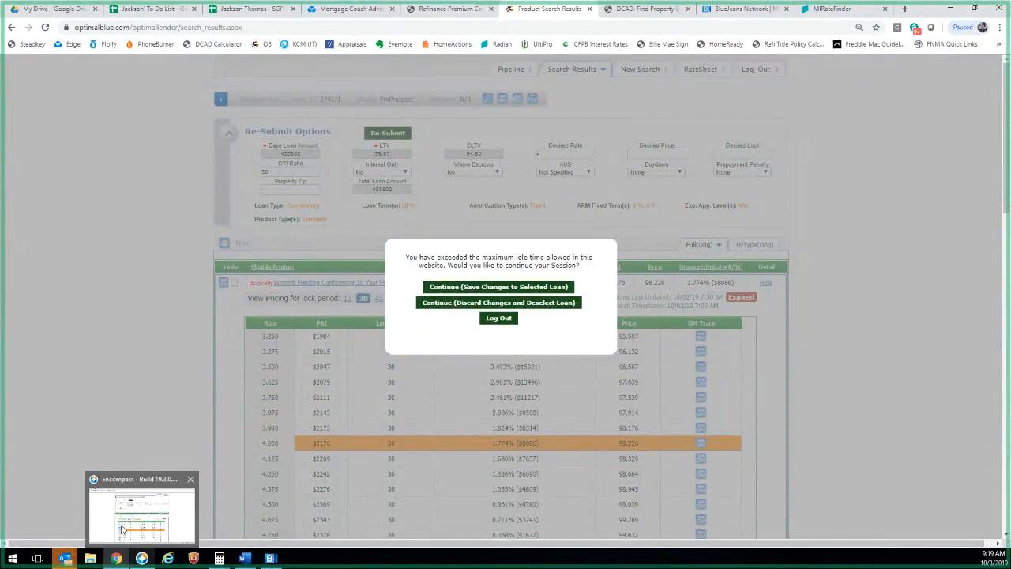
pyautogui.click(122, 529)
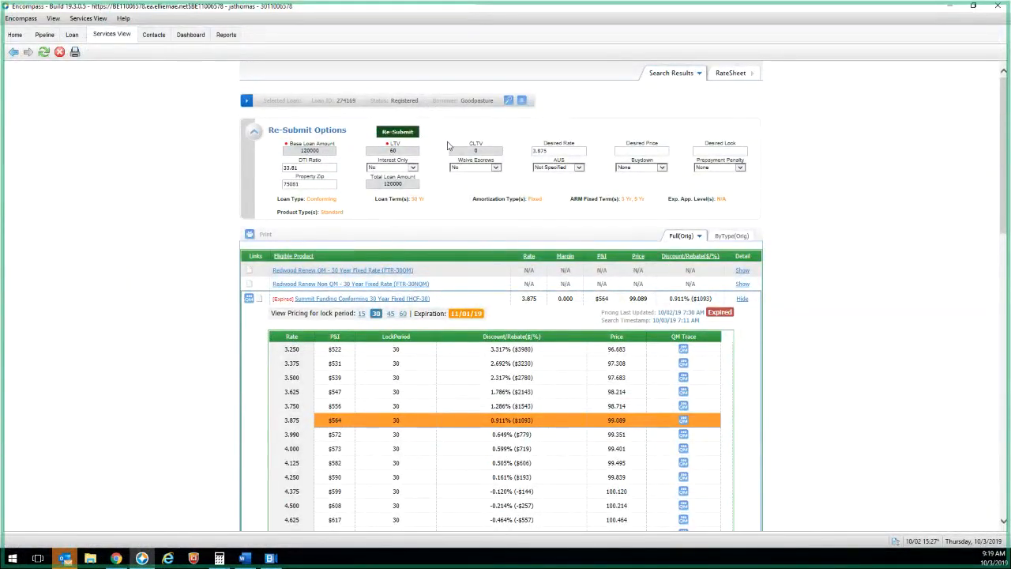
pyautogui.click(949, 6)
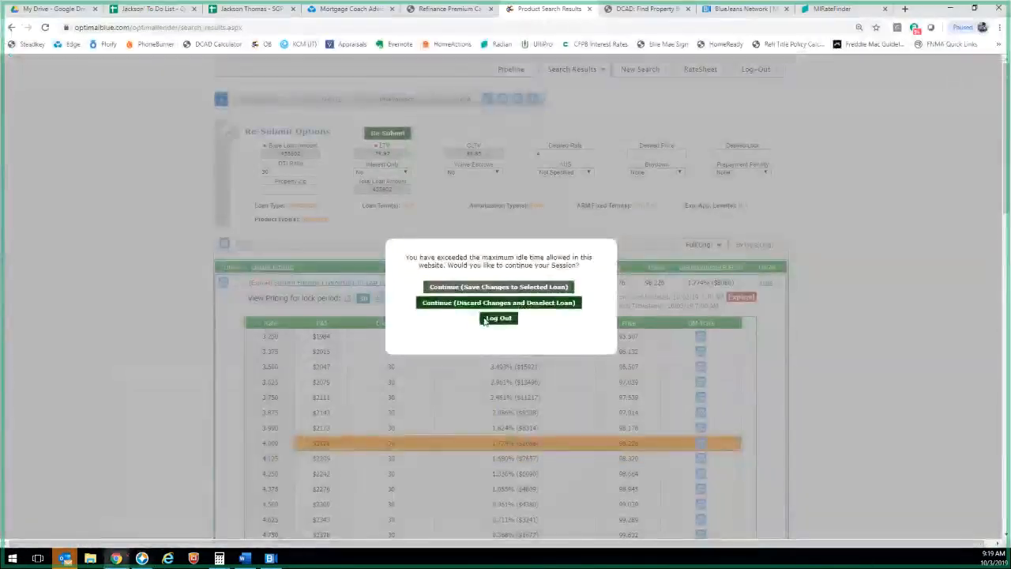
pyautogui.click(142, 558)
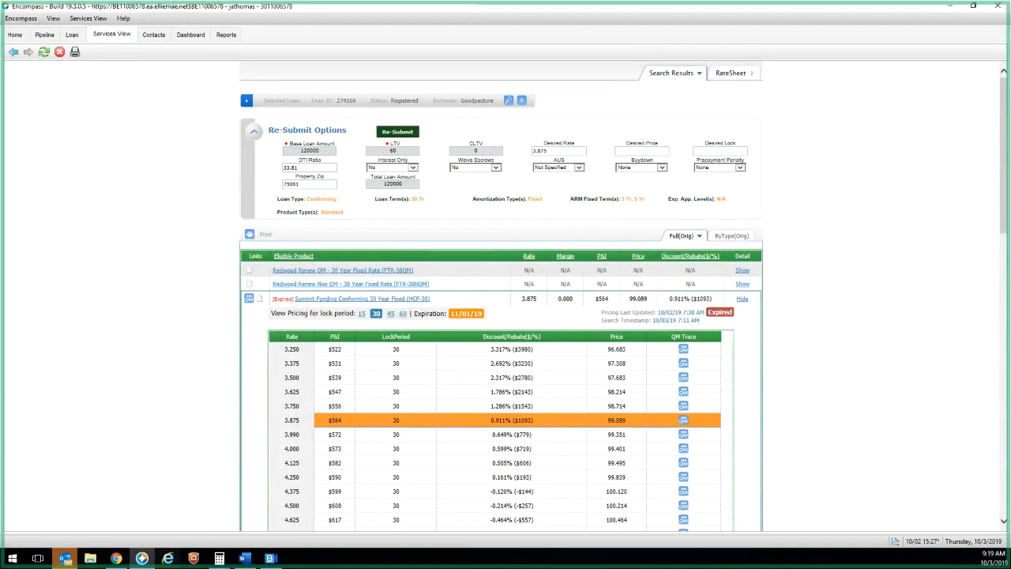
pyautogui.click(117, 558)
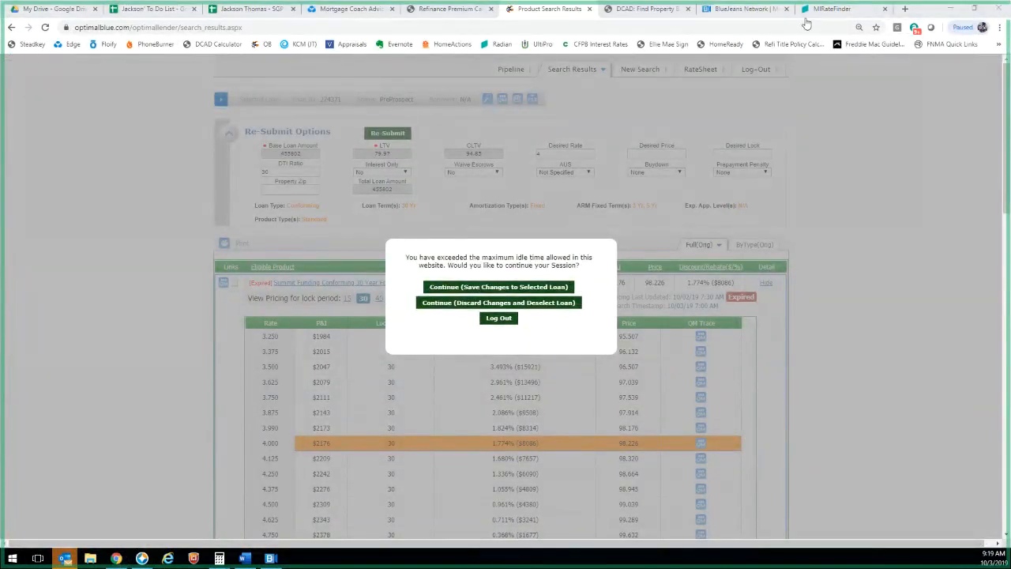
pyautogui.click(360, 16)
# Change 40% Down B's interest rate to 3.75% and continue to closing costs
pyautogui.scroll(-2, 301, 433)
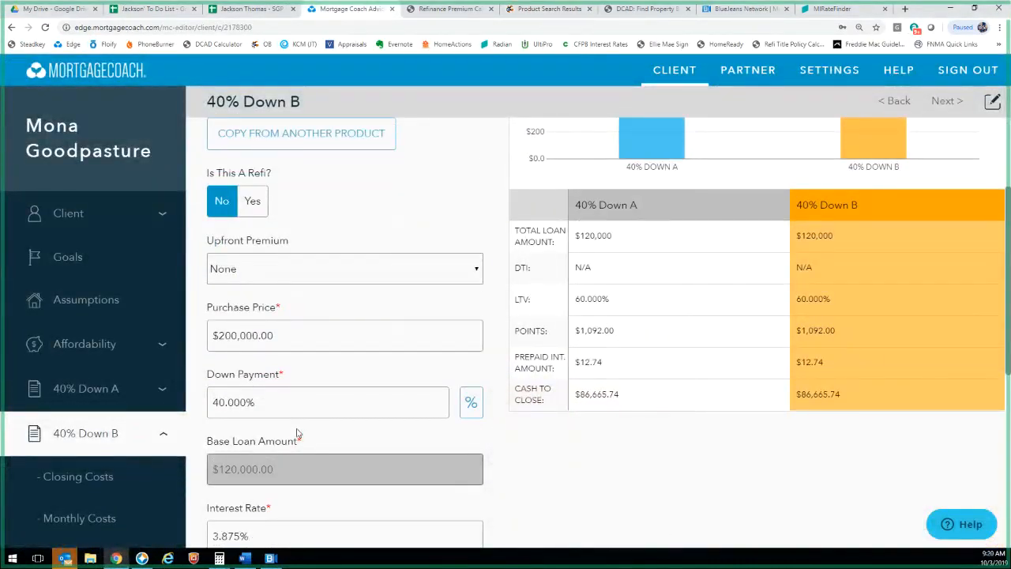
pyautogui.scroll(-2, 300, 432)
pyautogui.click(256, 378)
pyautogui.write('3')
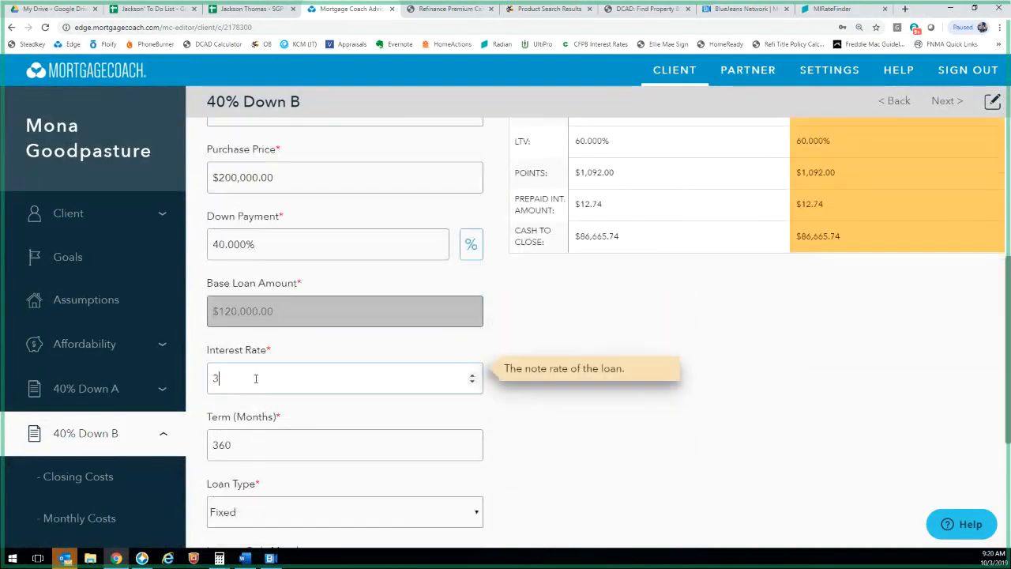
pyautogui.write('.75')
pyautogui.scroll(-3, 273, 399)
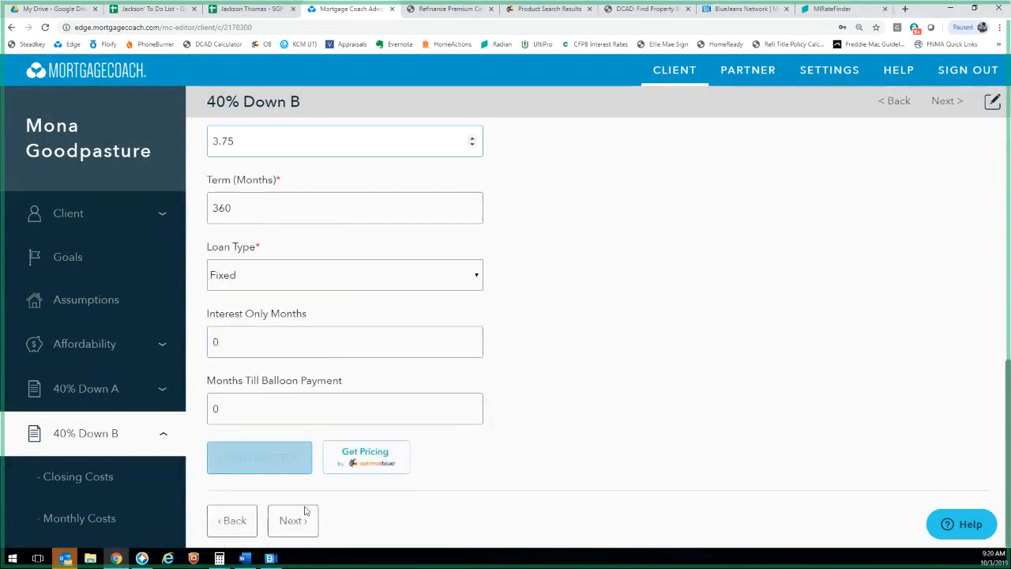
pyautogui.click(307, 513)
# Set 40% Down B's points to 1.25, then open a new browser tab
pyautogui.click(271, 311)
pyautogui.write('1.25')
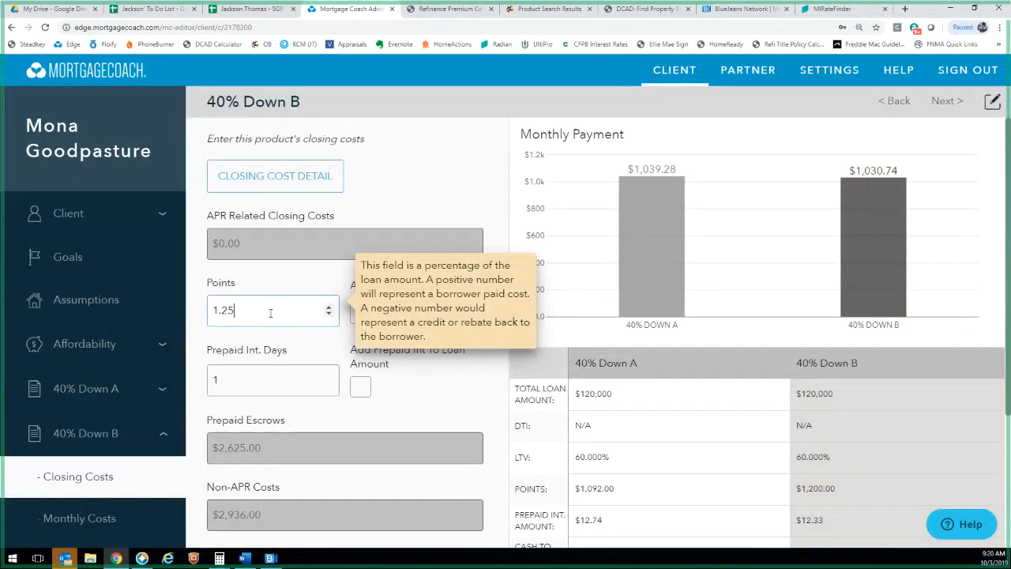
pyautogui.scroll(-3, 292, 395)
pyautogui.click(289, 519)
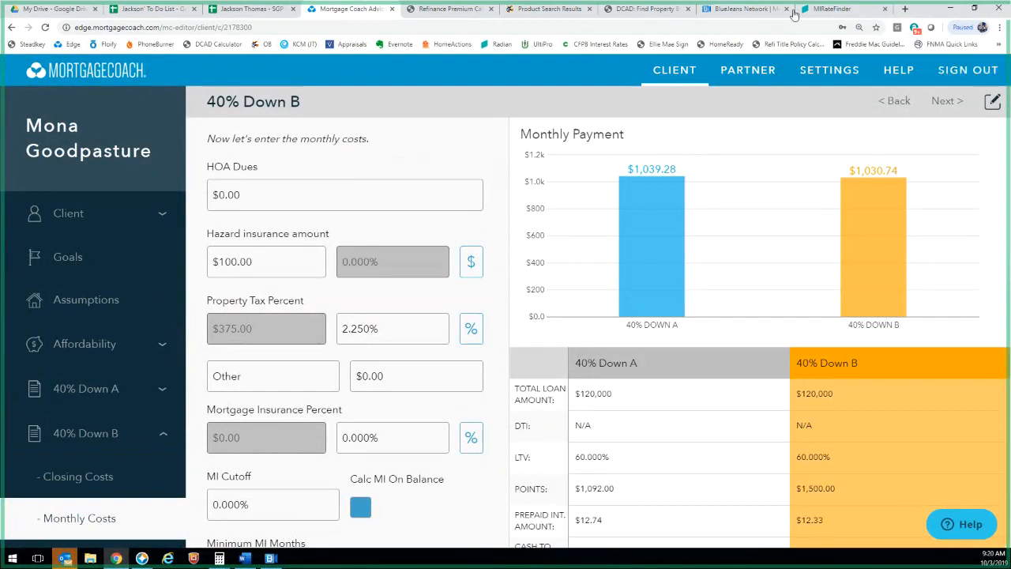
pyautogui.click(905, 9)
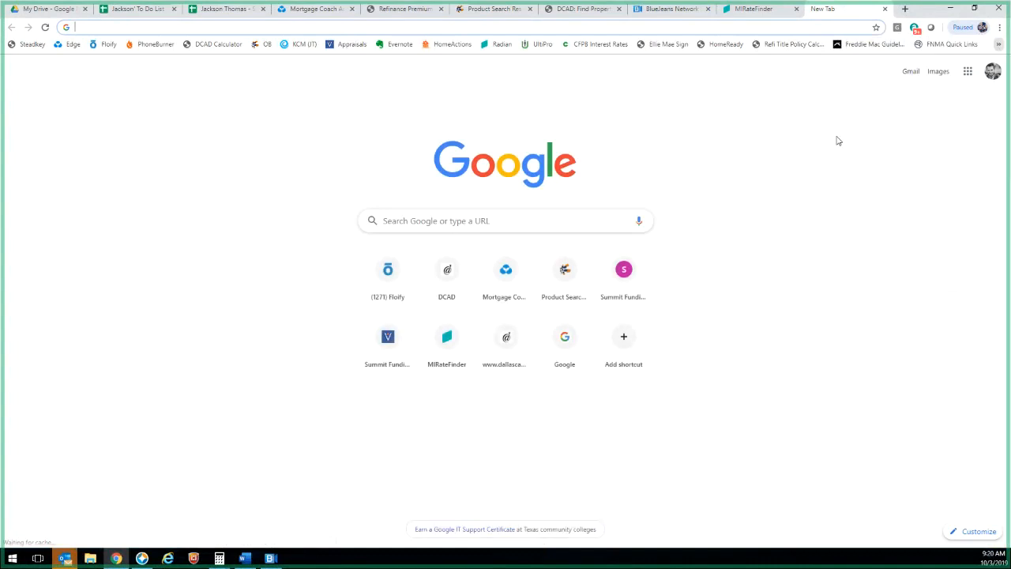
# In Bankrate's rates article, mark the 30-year rate falling from 3.91% to 3.83% and the publication date
pyautogui.click(566, 270)
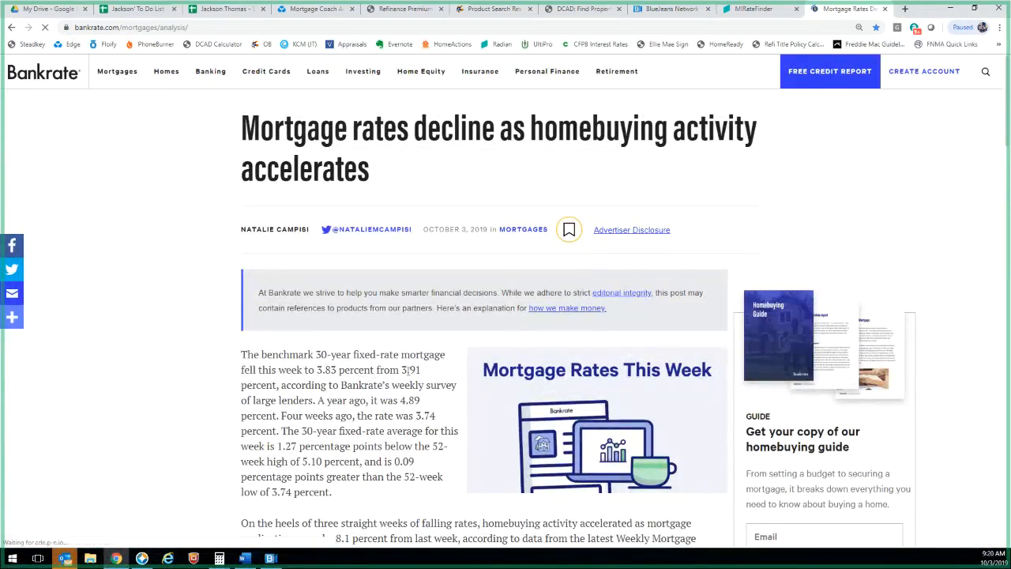
pyautogui.moveTo(407, 369); pyautogui.dragTo(421, 370)
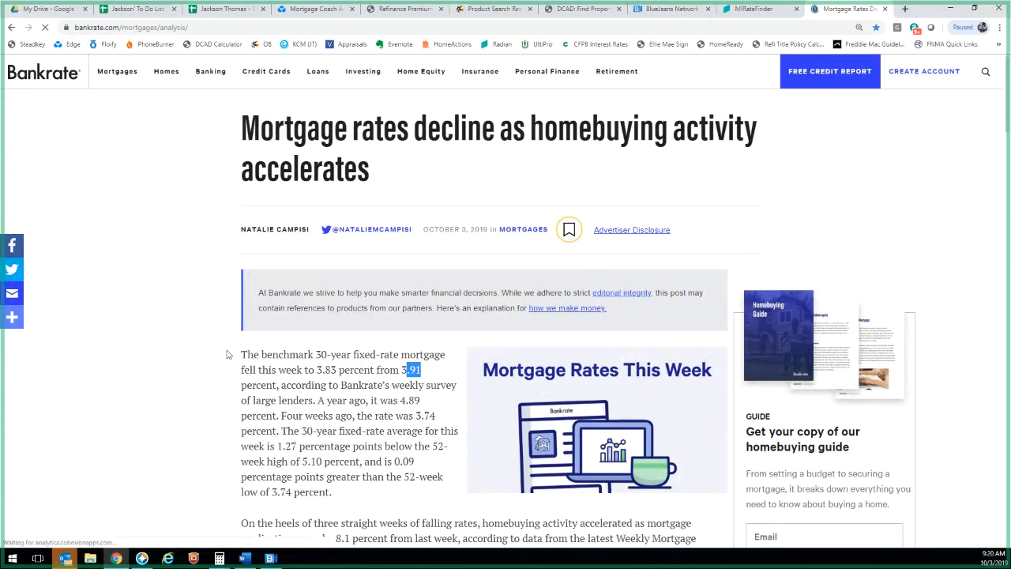
pyautogui.moveTo(421, 369); pyautogui.dragTo(242, 356)
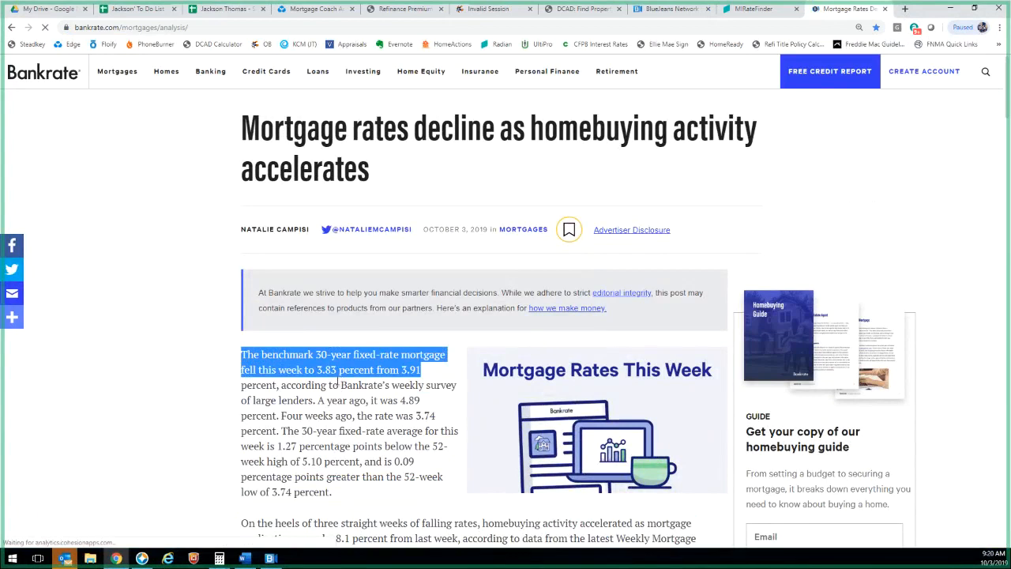
pyautogui.click(350, 391)
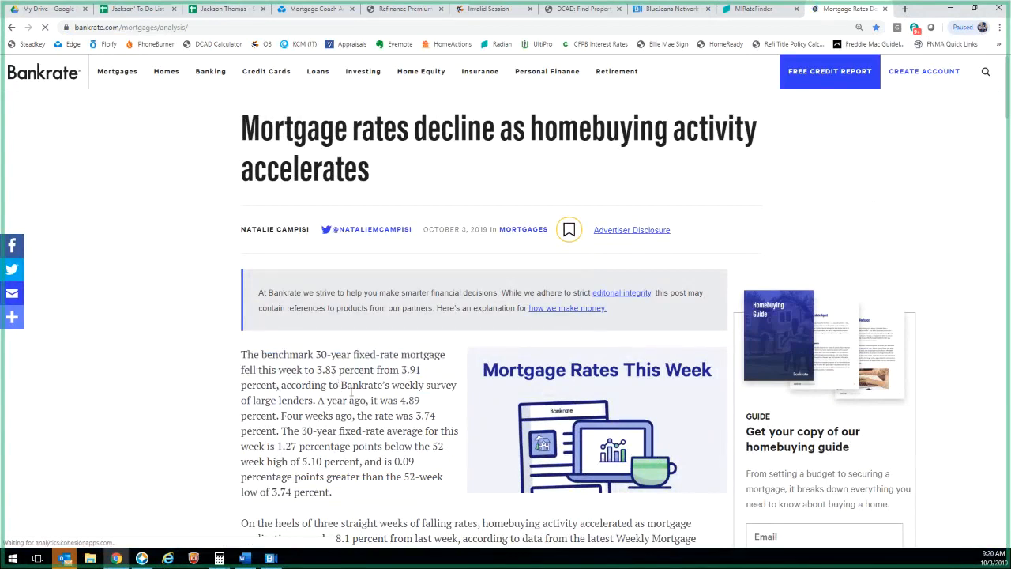
pyautogui.moveTo(489, 230); pyautogui.dragTo(443, 232)
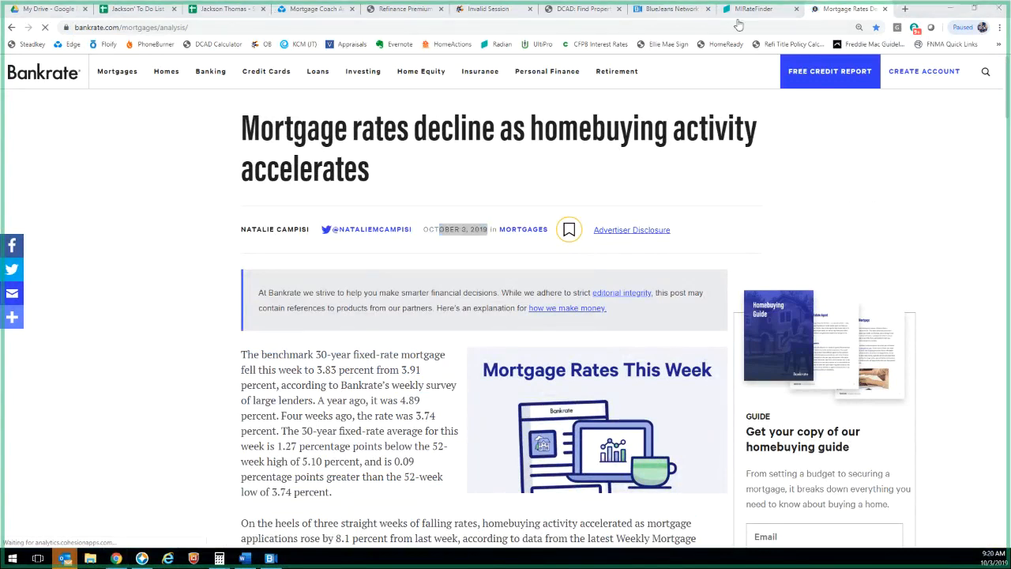
pyautogui.click(323, 10)
pyautogui.scroll(-2, 271, 361)
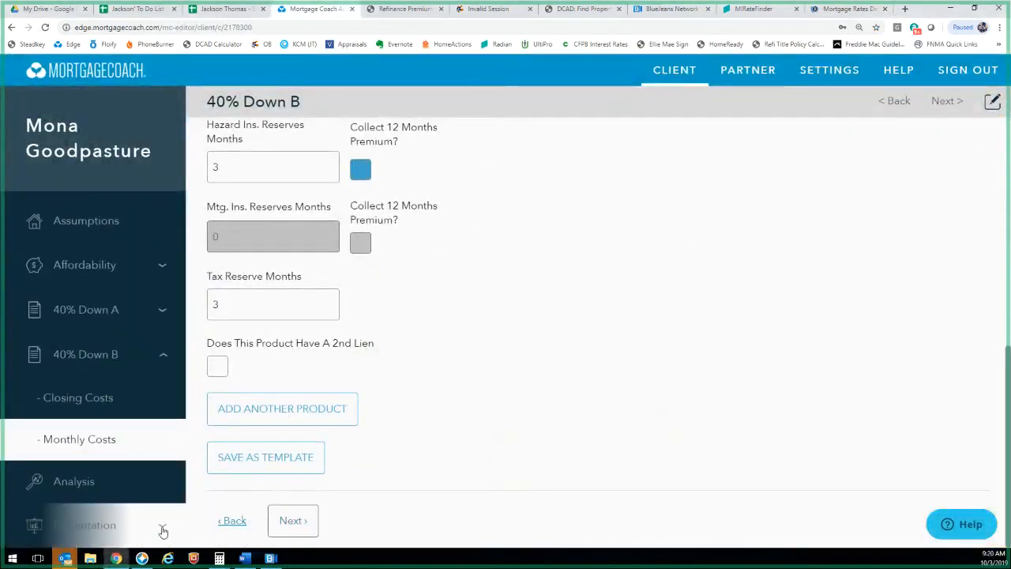
# Enter quote date 10/03/2019 in the presentation setup and preview the Total Cost Analysis report
pyautogui.click(162, 531)
pyautogui.scroll(-2, 90, 505)
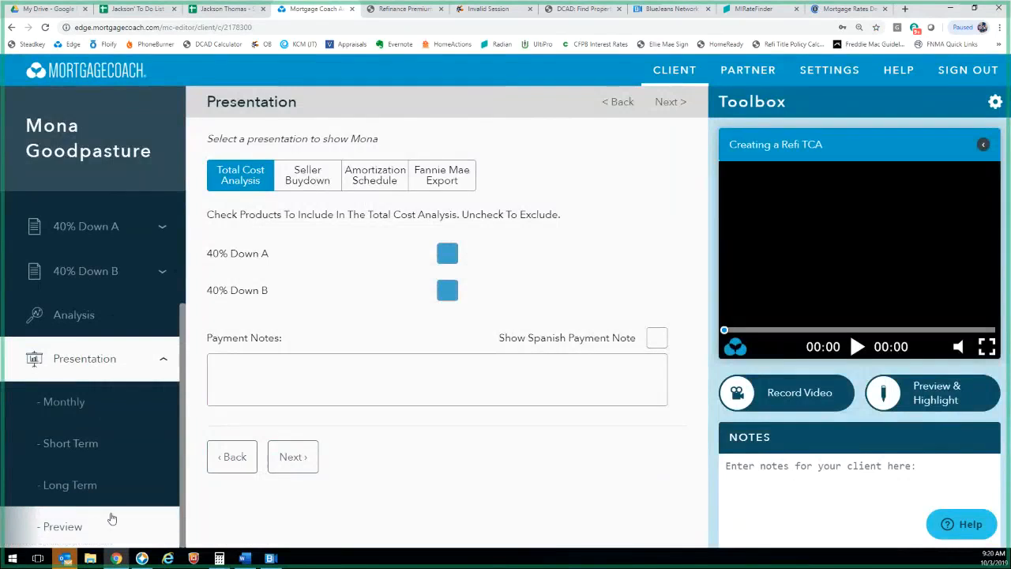
pyautogui.click(109, 524)
pyautogui.click(225, 324)
pyautogui.write('1/dd/yyyy')
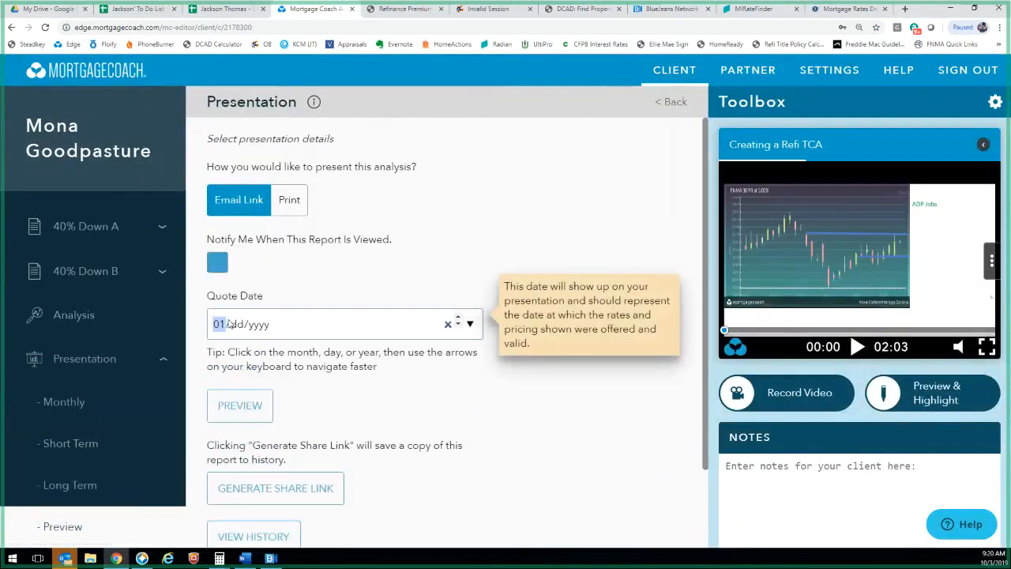
pyautogui.write('030022019')
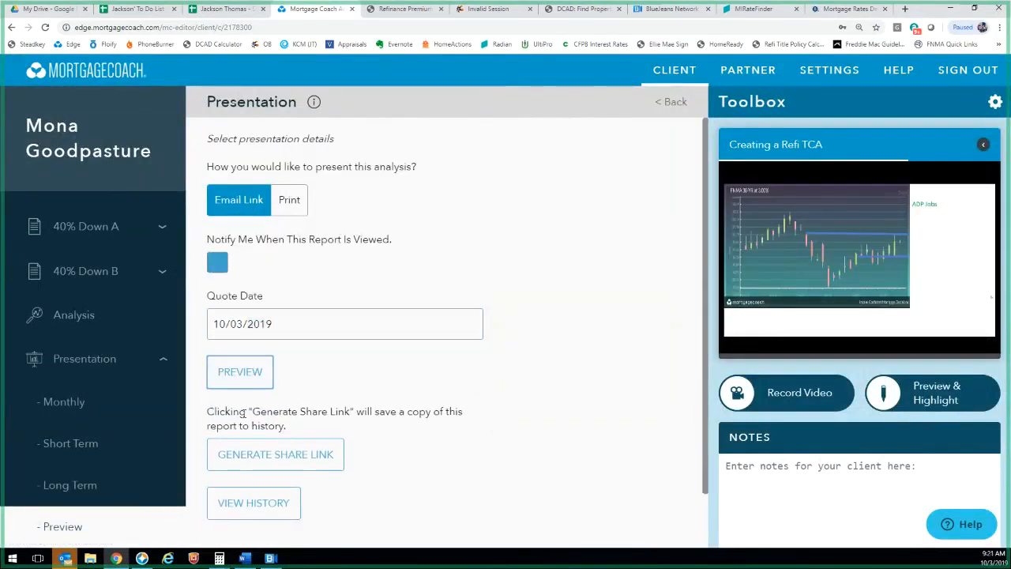
pyautogui.click(240, 405)
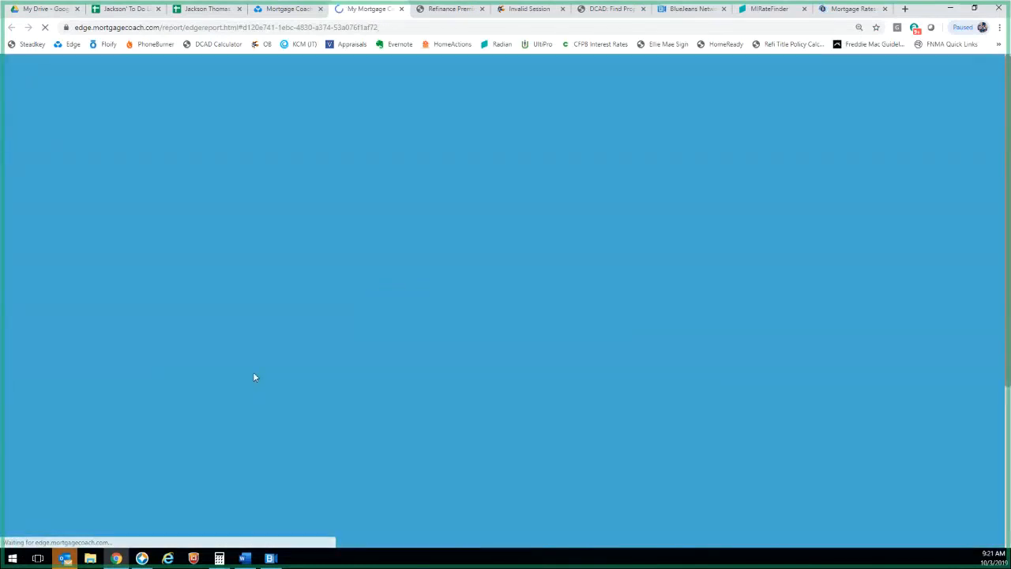
# Compare both products' payment breakdown and closing costs in the report's More Info details
pyautogui.scroll(-3, 360, 424)
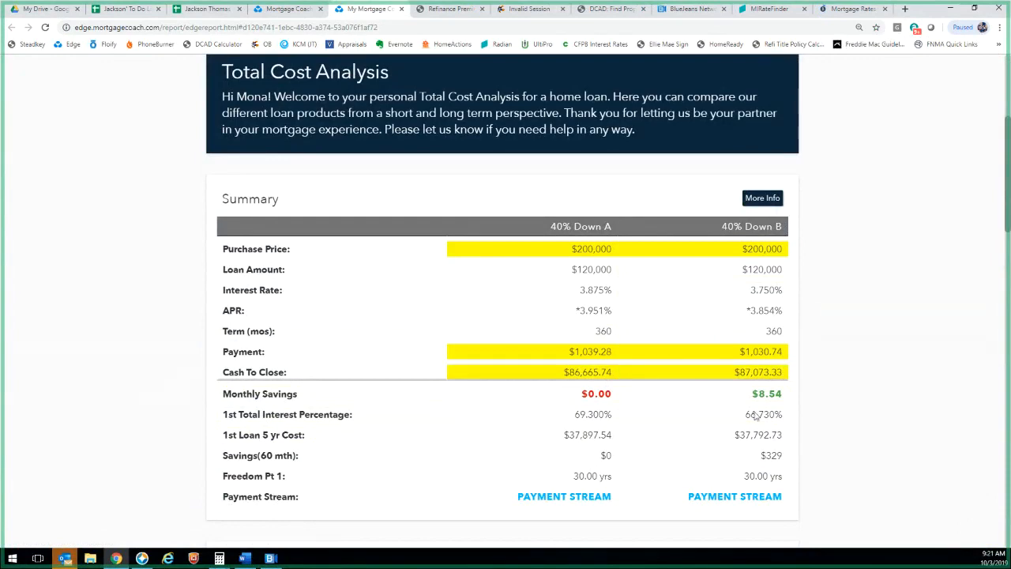
pyautogui.click(761, 198)
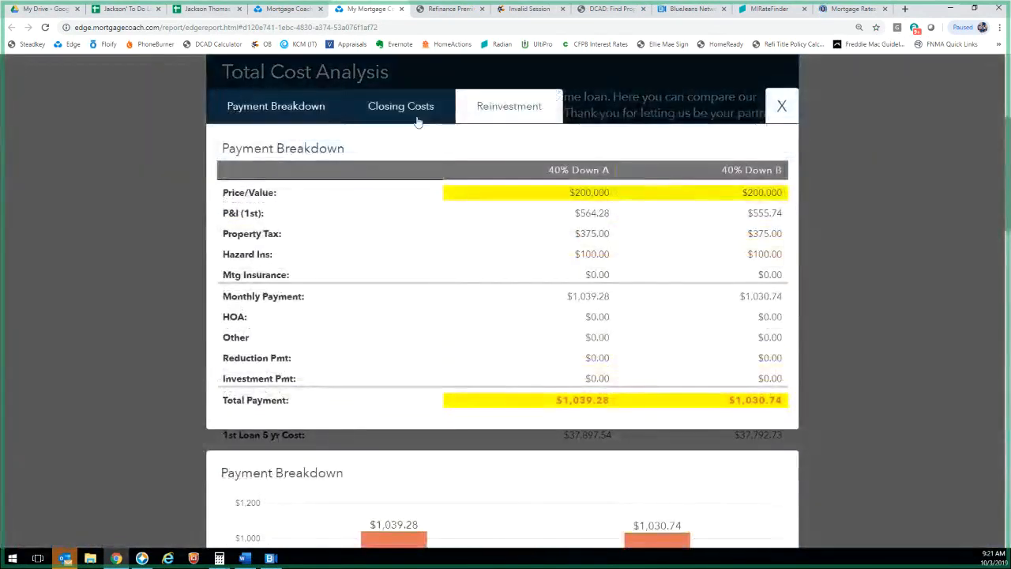
pyautogui.click(371, 111)
pyautogui.click(263, 117)
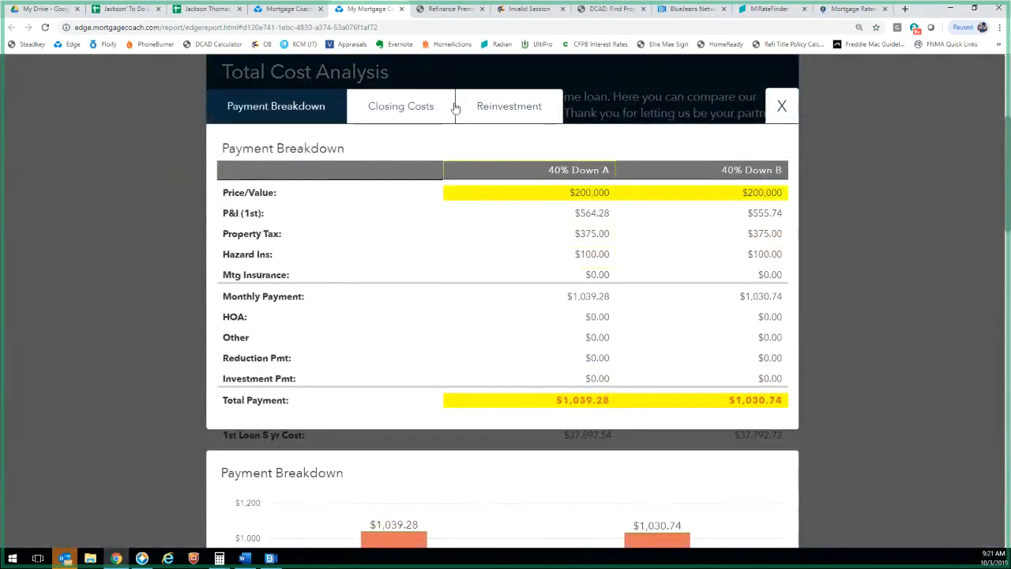
pyautogui.click(430, 103)
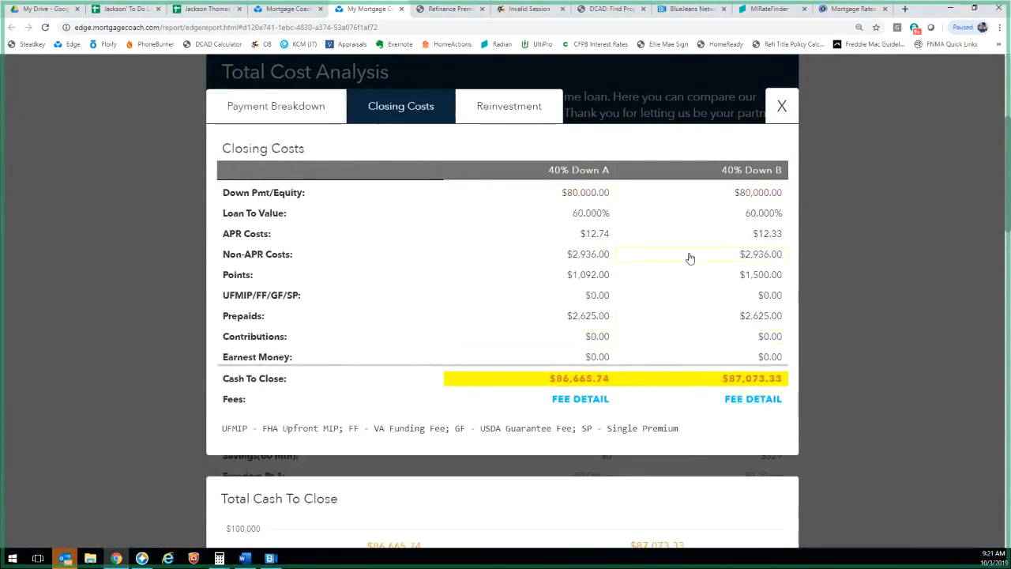
pyautogui.click(781, 107)
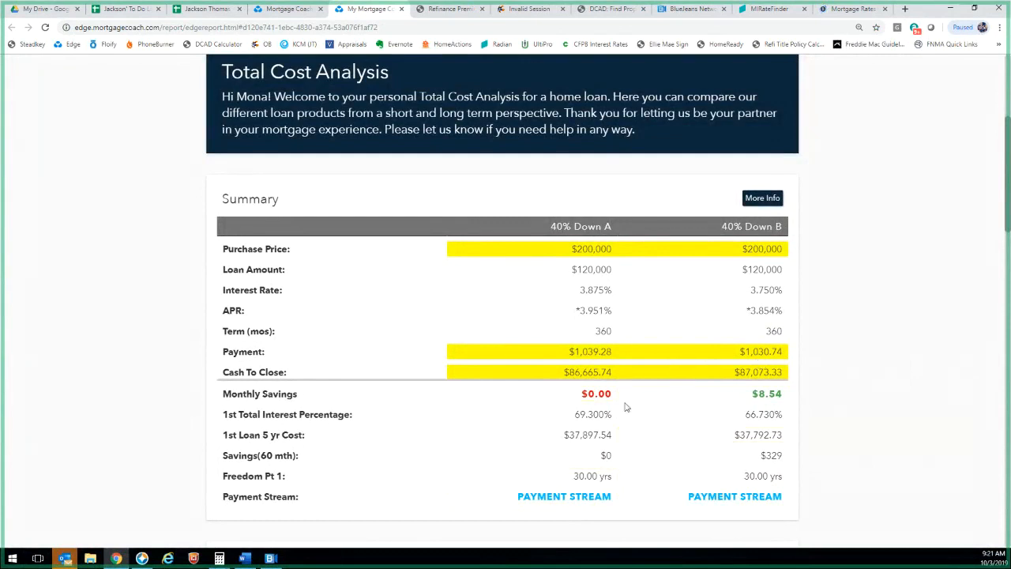
# Scroll to the Monthly Payment Difference chart showing 40% Down B saving $8.54 monthly
pyautogui.scroll(-5, 683, 410)
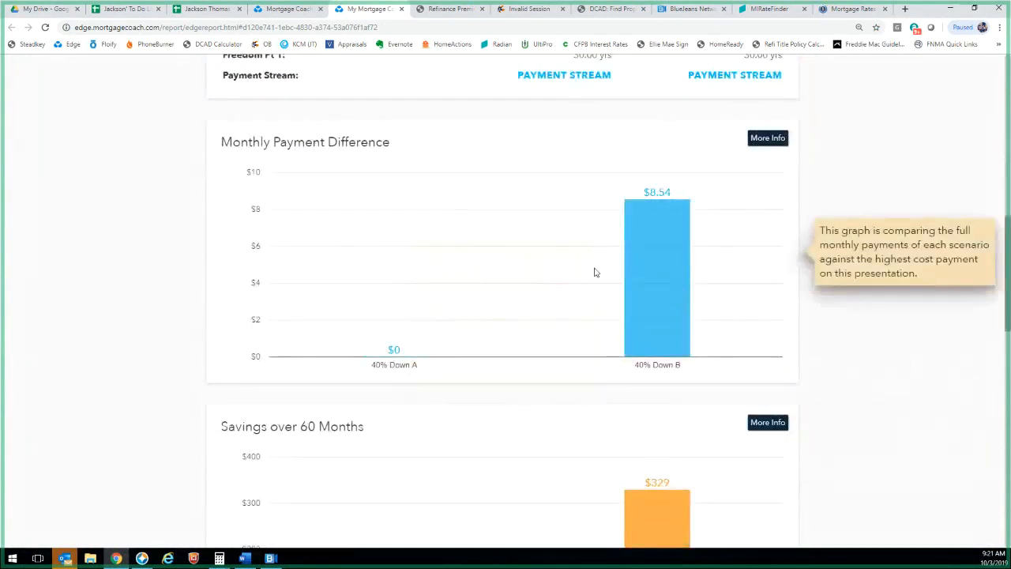
pyautogui.scroll(-3, 518, 371)
pyautogui.scroll(3, 605, 397)
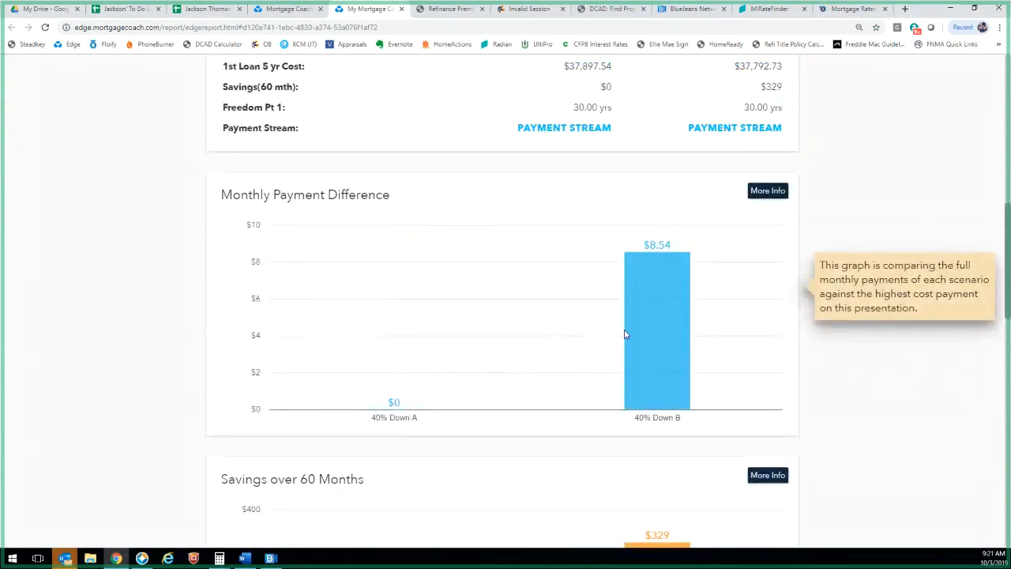
pyautogui.moveTo(638, 319)
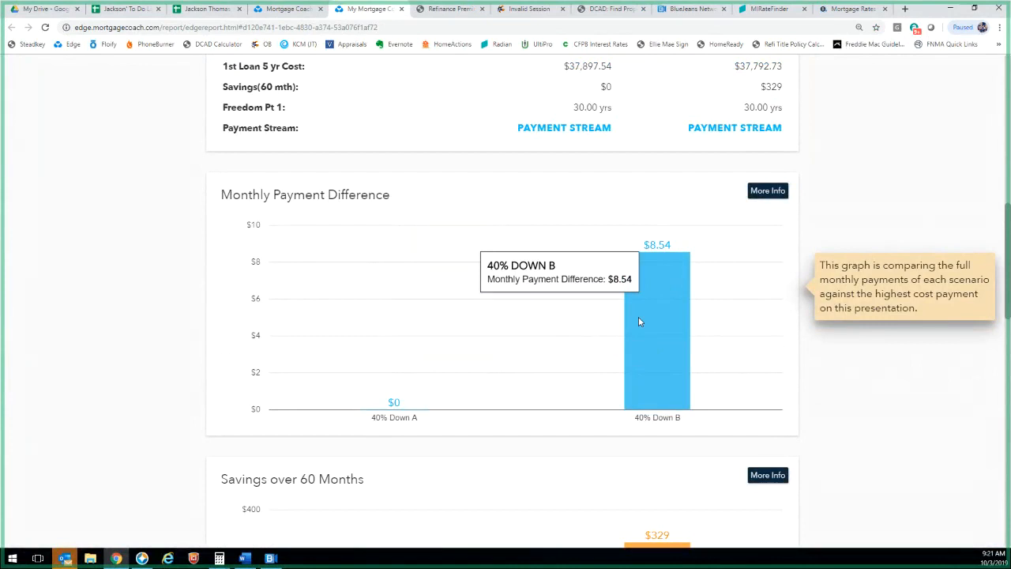
pyautogui.scroll(3, 638, 316)
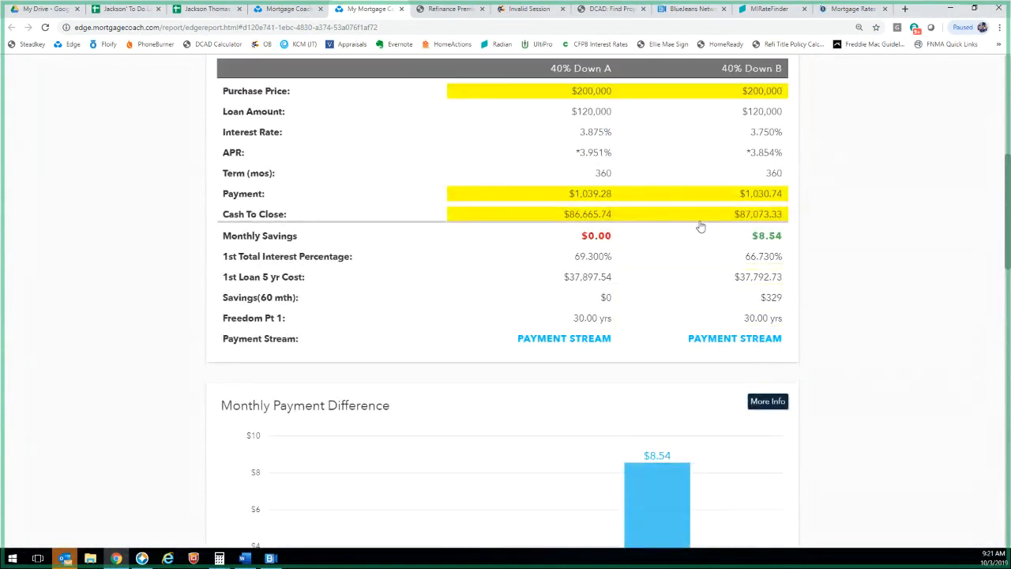
pyautogui.scroll(3, 753, 118)
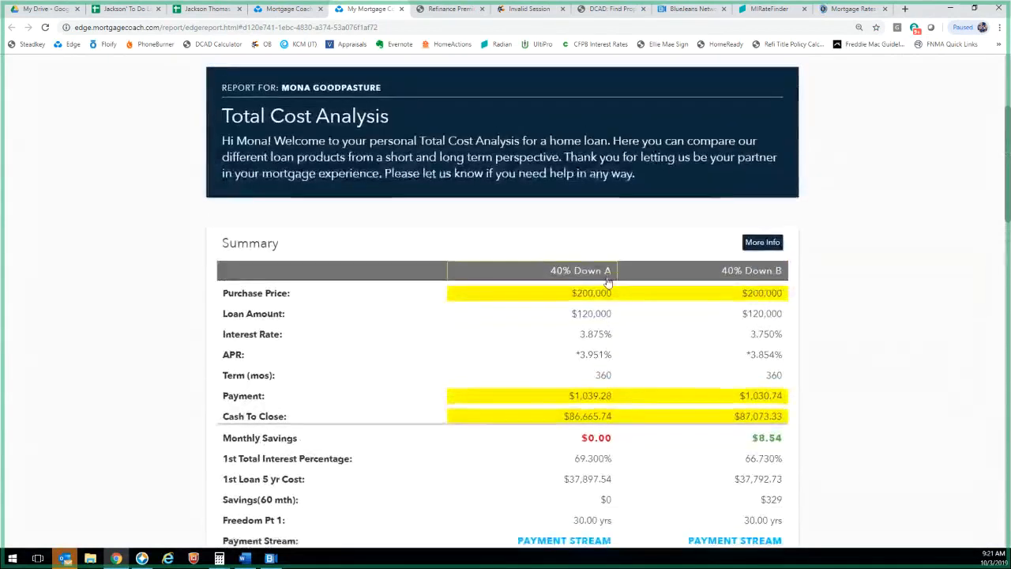
# Highlight 40% Down A's hazard insurance amount in the detailed payment breakdown
pyautogui.scroll(-1, 763, 237)
pyautogui.click(768, 199)
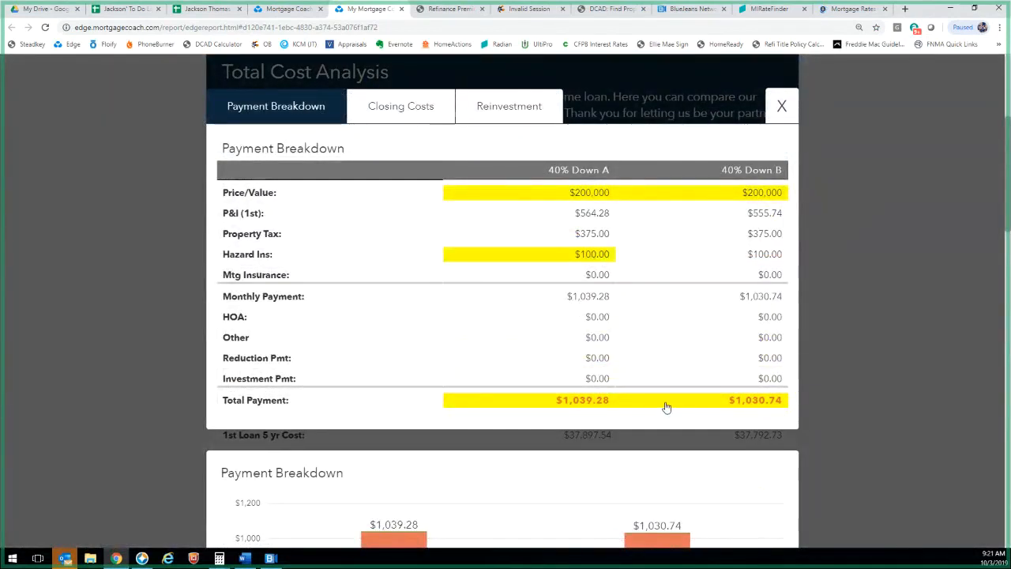
pyautogui.click(598, 274)
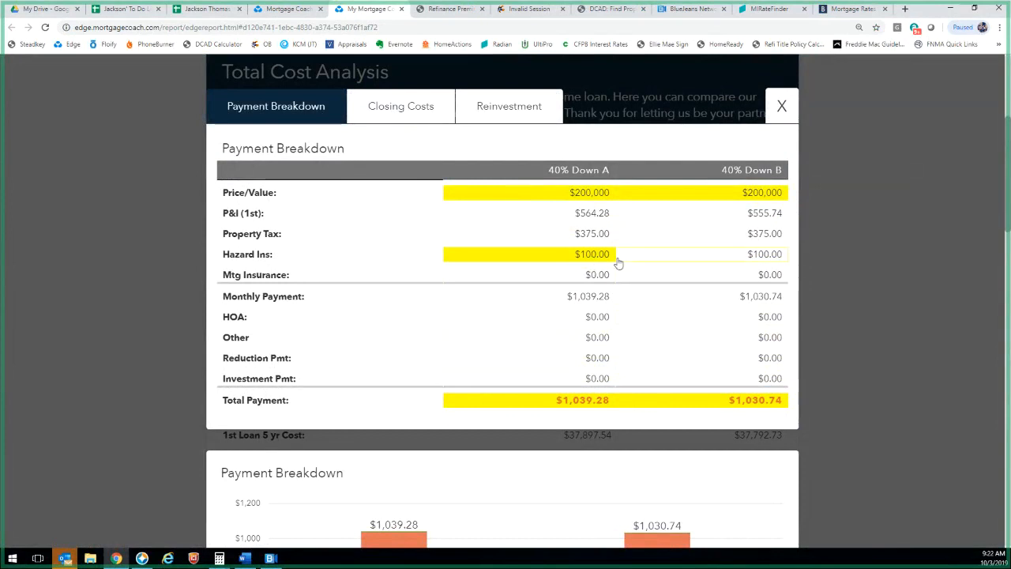
pyautogui.click(782, 123)
# Scroll through the report's charts and reviews to the bottom and back up
pyautogui.scroll(-4, 743, 376)
pyautogui.moveTo(732, 377)
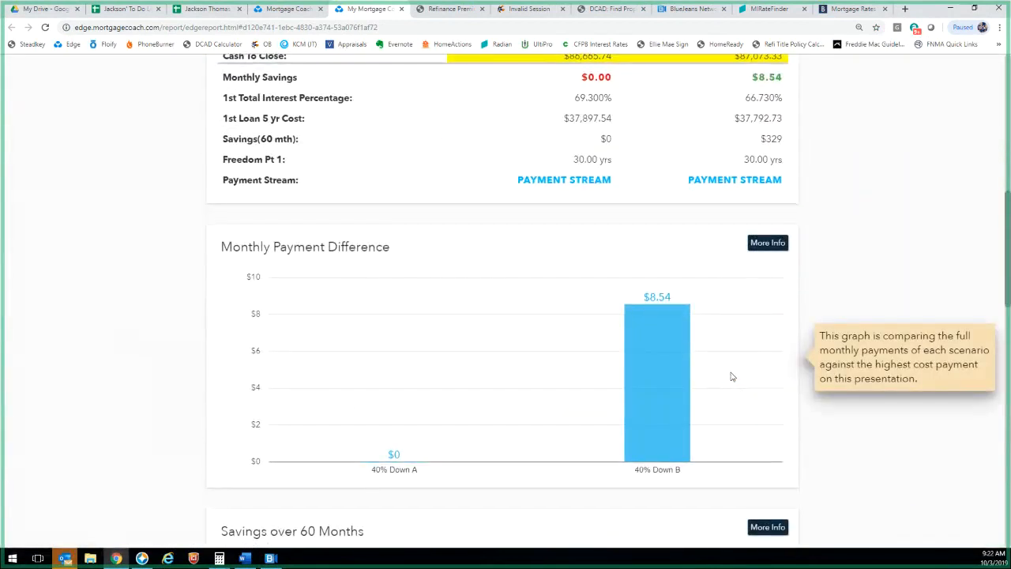
pyautogui.scroll(-4, 731, 377)
pyautogui.scroll(-4, 450, 430)
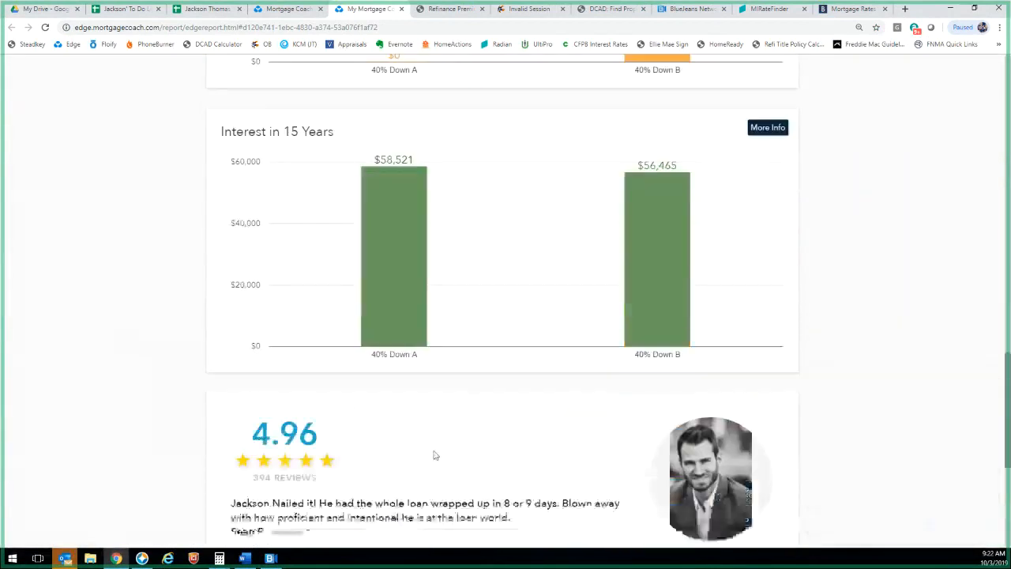
pyautogui.scroll(-4, 462, 363)
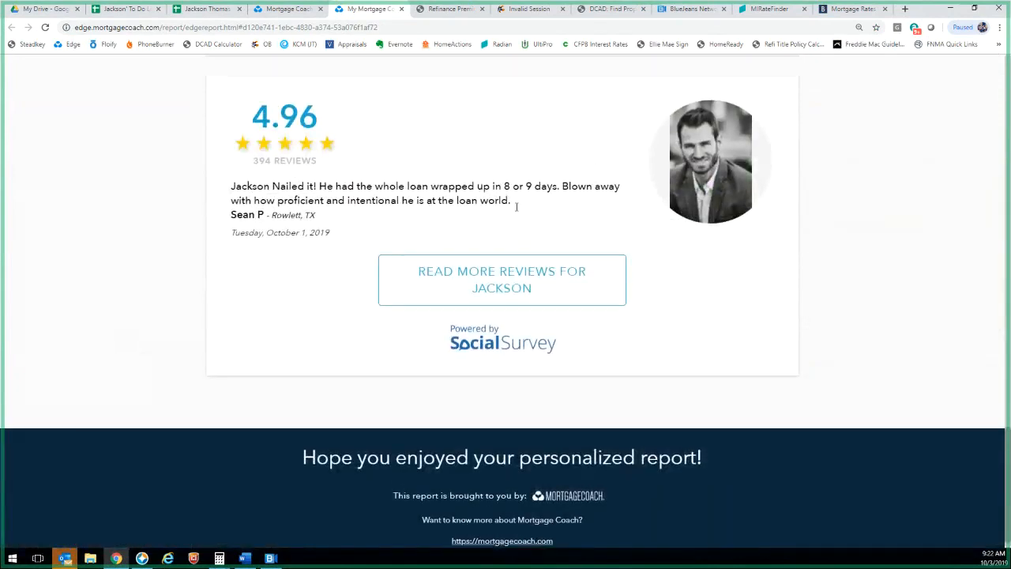
pyautogui.scroll(1, 516, 206)
pyautogui.scroll(15, 667, 403)
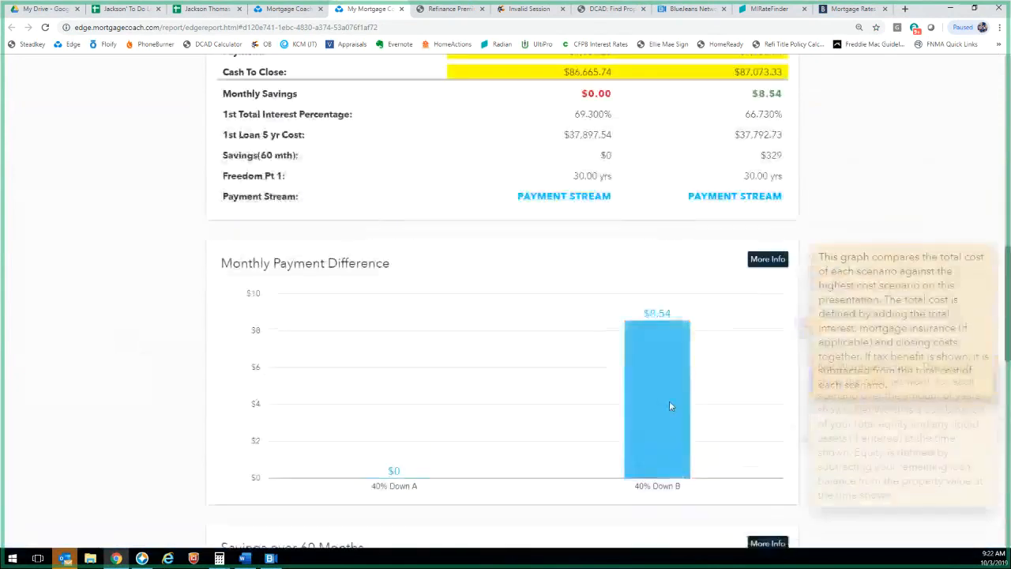